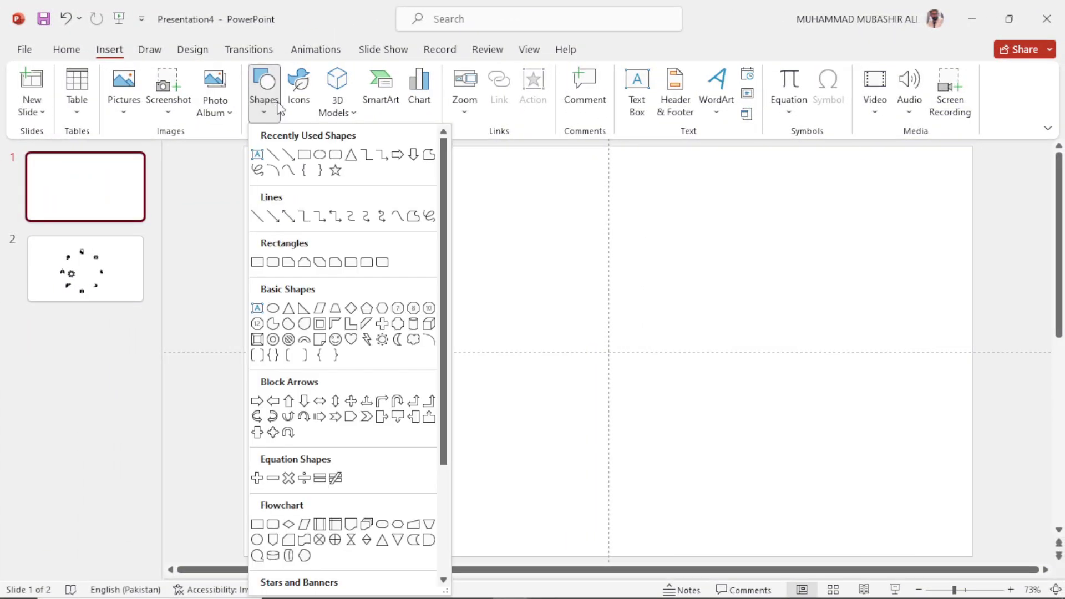
# Draw a large oval circle at the slide centre and a small copy on its left edge.
pyautogui.click(321, 156)
pyautogui.moveTo(476, 240); pyautogui.dragTo(705, 494)
pyautogui.moveTo(627, 447); pyautogui.dragTo(632, 431)
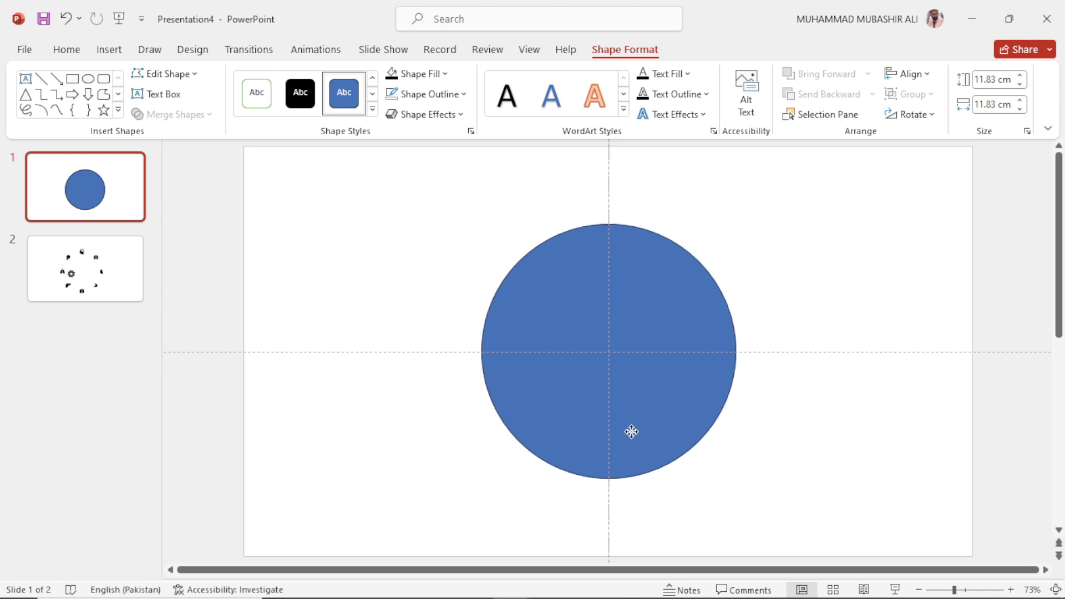
pyautogui.moveTo(552, 286); pyautogui.dragTo(389, 301)
pyautogui.moveTo(571, 238); pyautogui.dragTo(735, 366)
# Add small circles at the right, top and bottom edges, group all four, and paste a duplicate.
pyautogui.moveTo(736, 366); pyautogui.dragTo(600, 486)
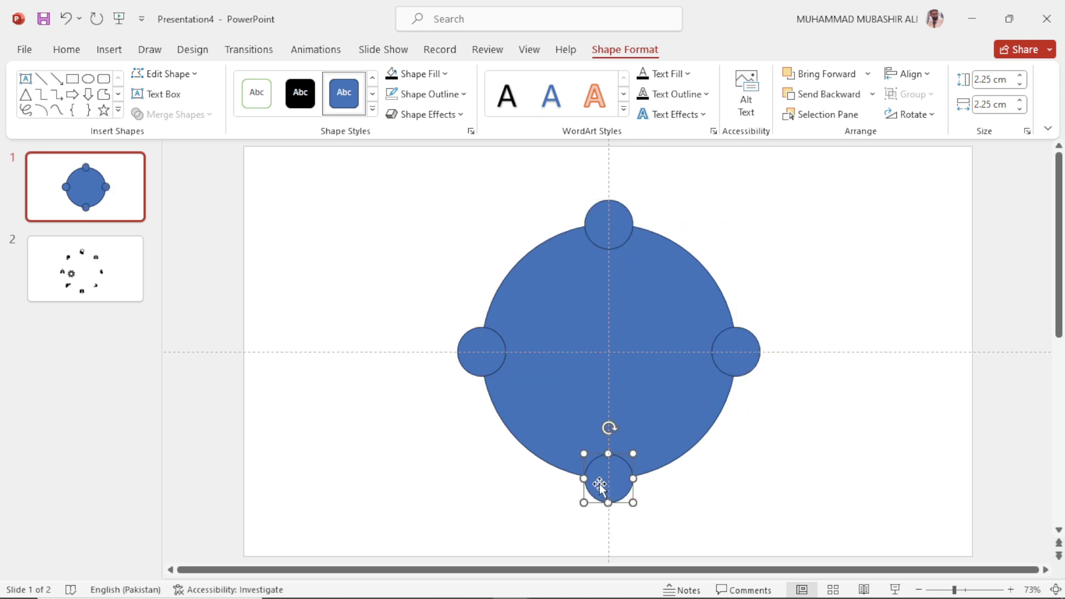
pyautogui.keyDown('shift'); pyautogui.click(477, 369); pyautogui.keyUp('shift')
pyautogui.keyDown('shift'); pyautogui.click(609, 223); pyautogui.keyUp('shift')
pyautogui.keyDown('shift'); pyautogui.click(728, 353); pyautogui.keyUp('shift')
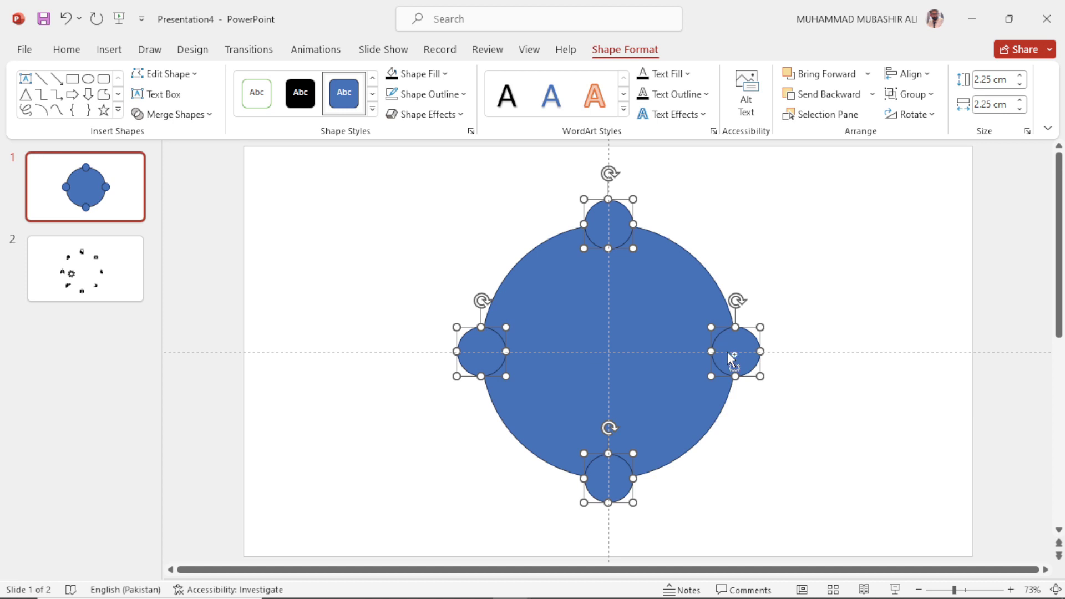
pyautogui.hotkey('ctrl', 'g')
pyautogui.hotkey('ctrl', 'c')
pyautogui.hotkey('ctrl', 'v')
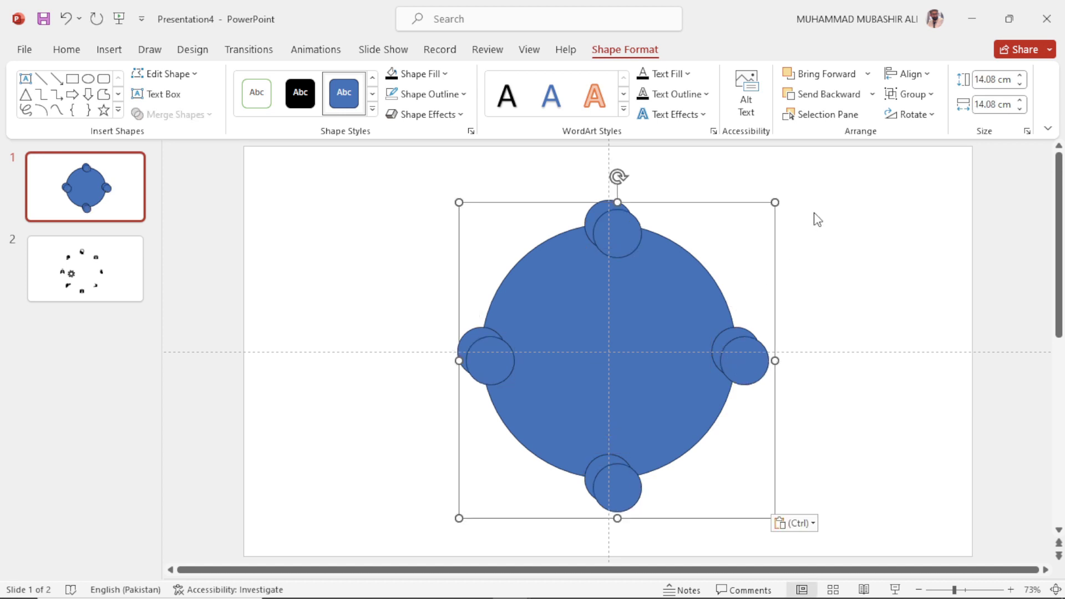
# Centre the duplicate circle group horizontally and vertically on the slide.
pyautogui.click(923, 74)
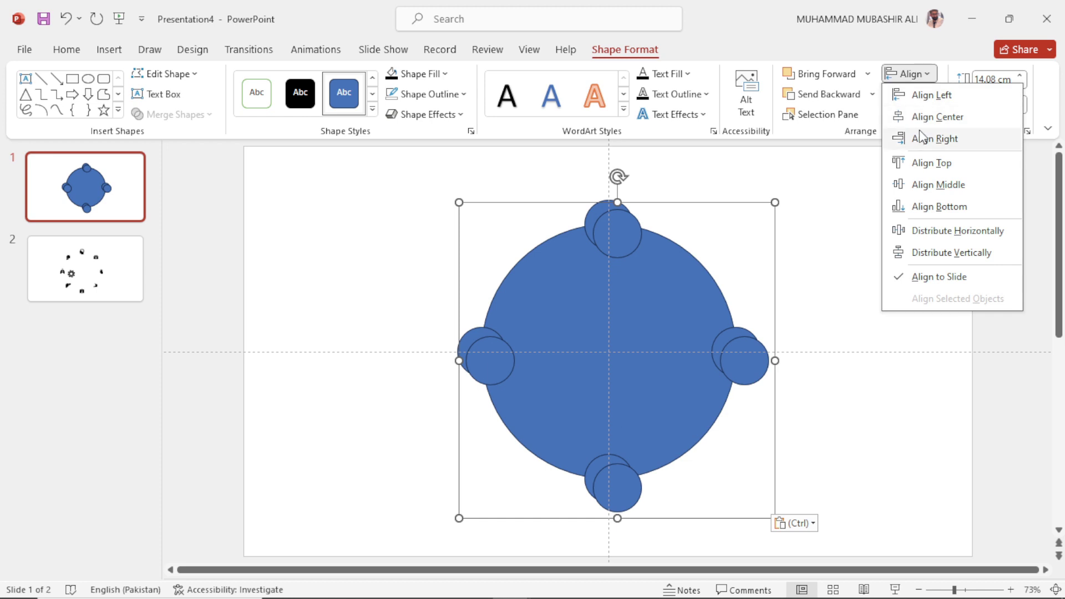
pyautogui.click(927, 118)
pyautogui.click(908, 77)
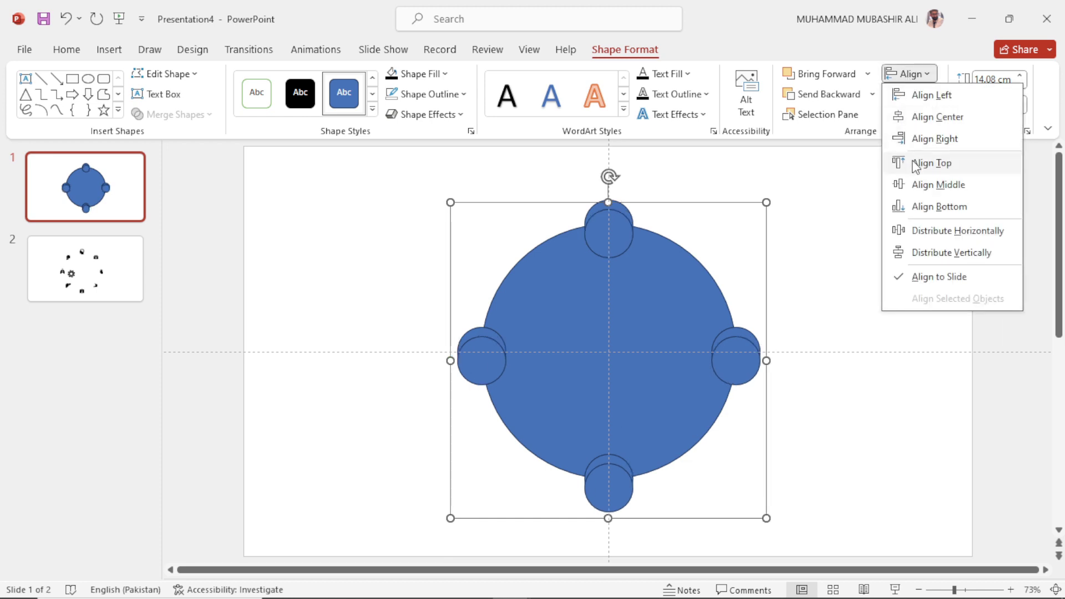
pyautogui.click(915, 183)
pyautogui.click(915, 190)
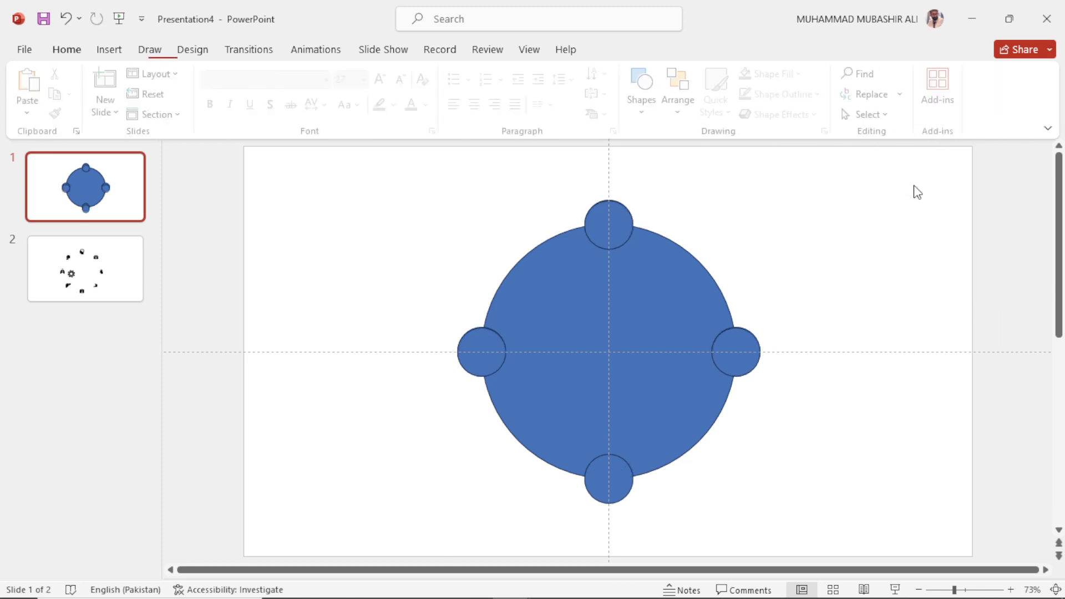
pyautogui.click(617, 232)
# Rotate the duplicate group 45° and ungroup it into separate small circles.
pyautogui.moveTo(609, 167); pyautogui.dragTo(745, 229)
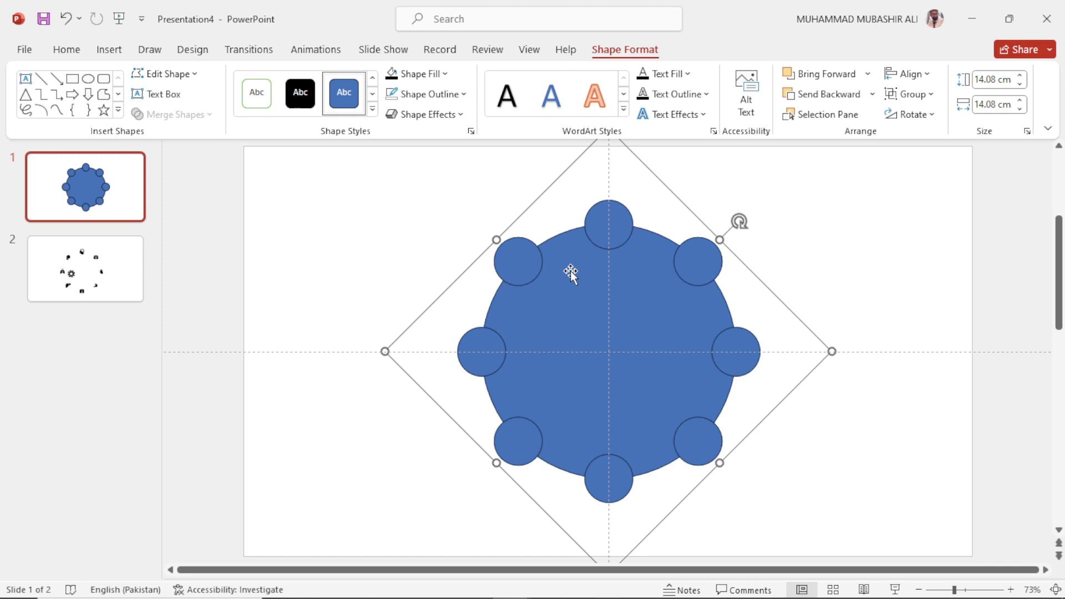
pyautogui.click(540, 273)
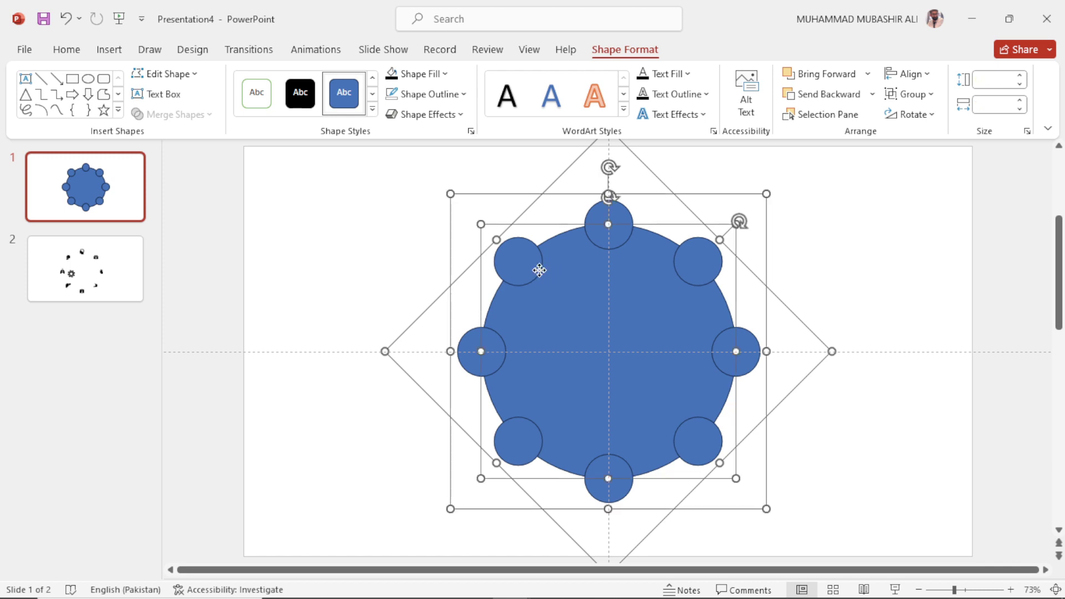
pyautogui.rightClick(541, 274)
pyautogui.moveTo(605, 404)
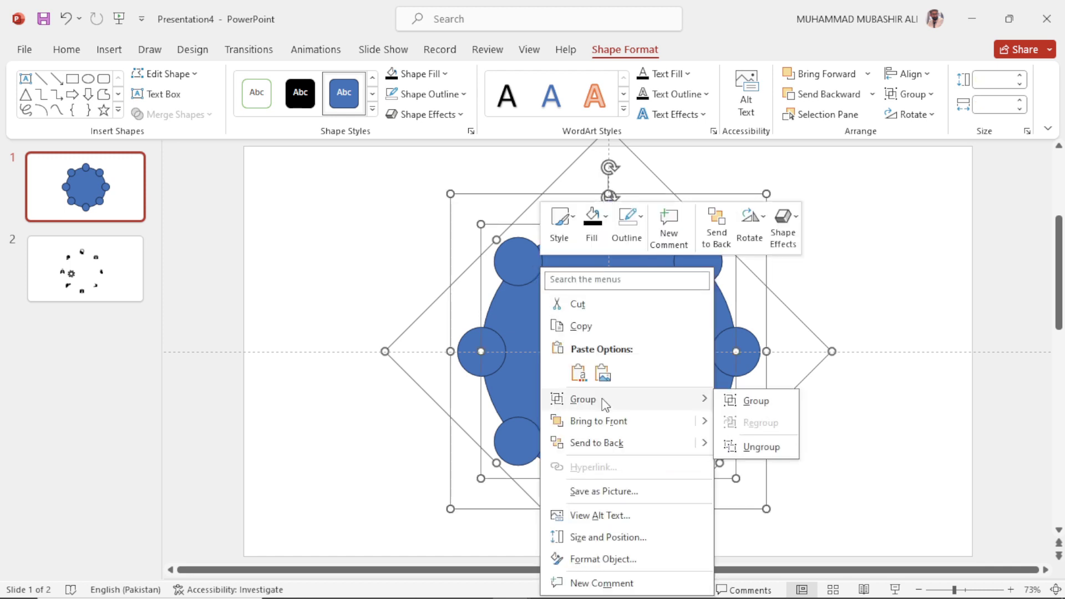
pyautogui.click(757, 447)
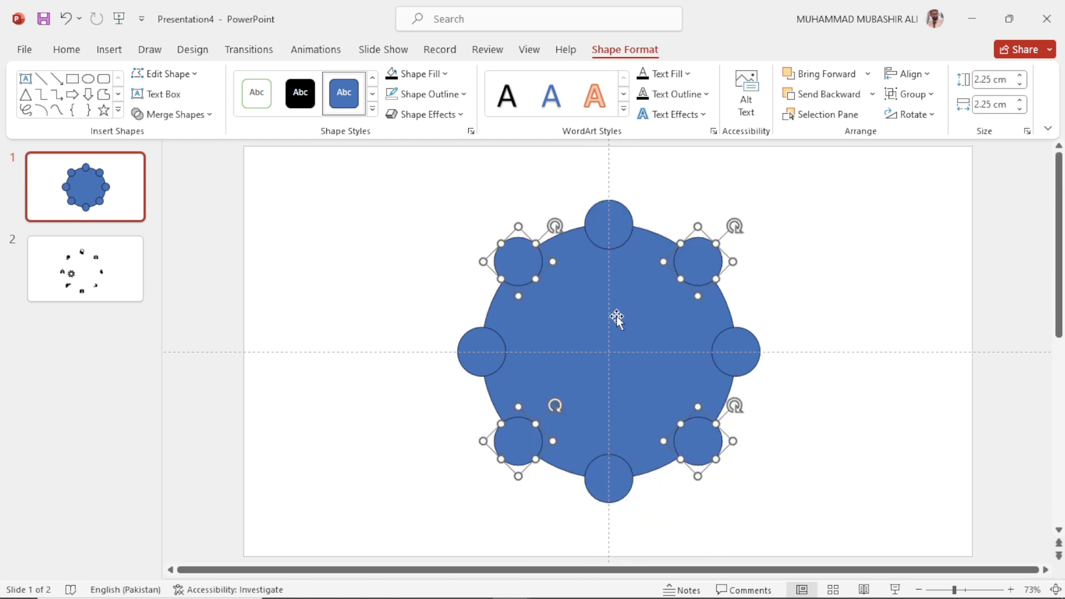
# Fill the eight small circles orange.
pyautogui.keyDown('shift'); pyautogui.click(607, 237); pyautogui.keyUp('shift')
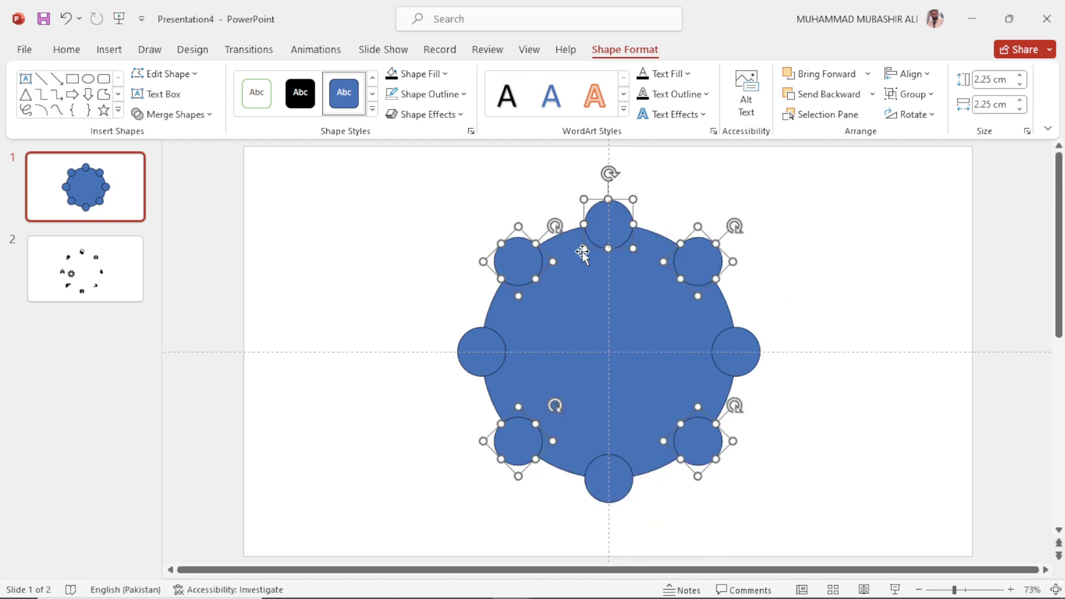
pyautogui.keyDown('shift'); pyautogui.click(480, 341); pyautogui.keyUp('shift')
pyautogui.keyDown('shift'); pyautogui.click(599, 488); pyautogui.keyUp('shift')
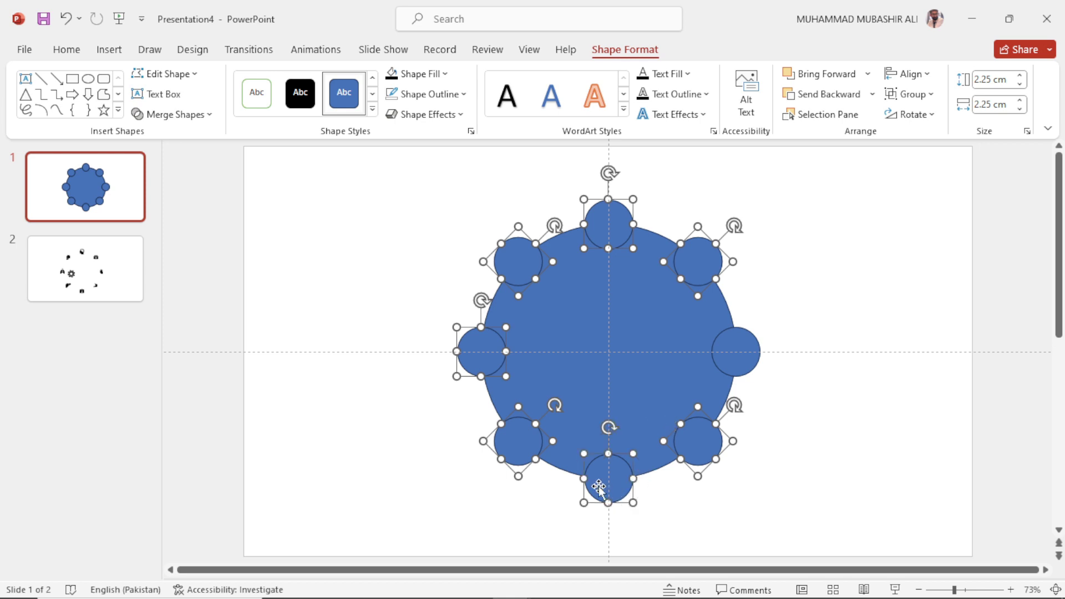
pyautogui.keyDown('shift'); pyautogui.click(744, 366); pyautogui.keyUp('shift')
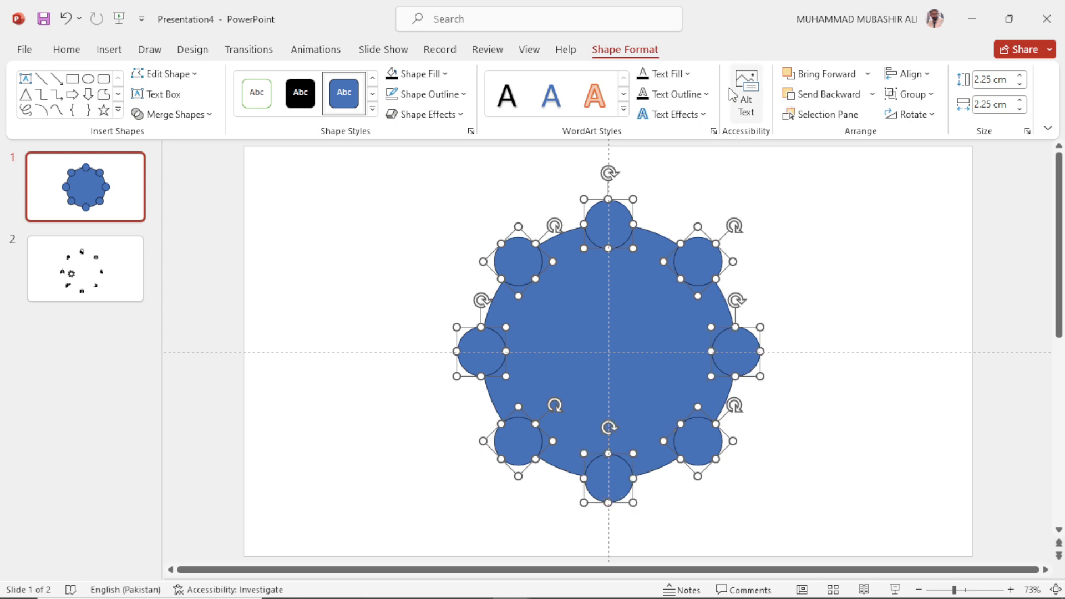
pyautogui.click(434, 77)
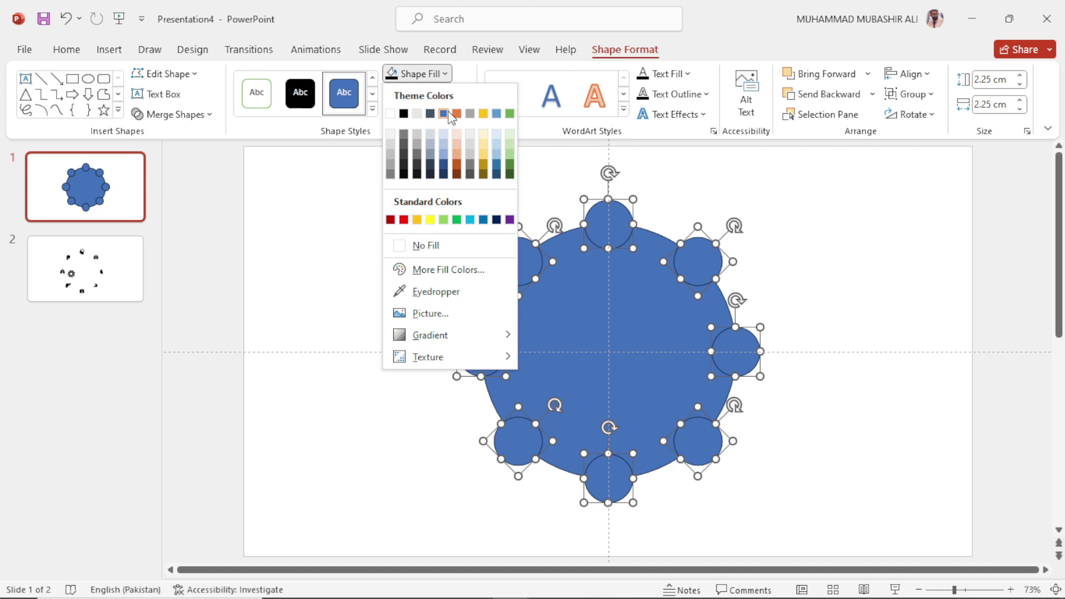
pyautogui.click(457, 121)
# Fill the big circle dark grey, remove outlines from all circles, and go to slide 2.
pyautogui.click(587, 298)
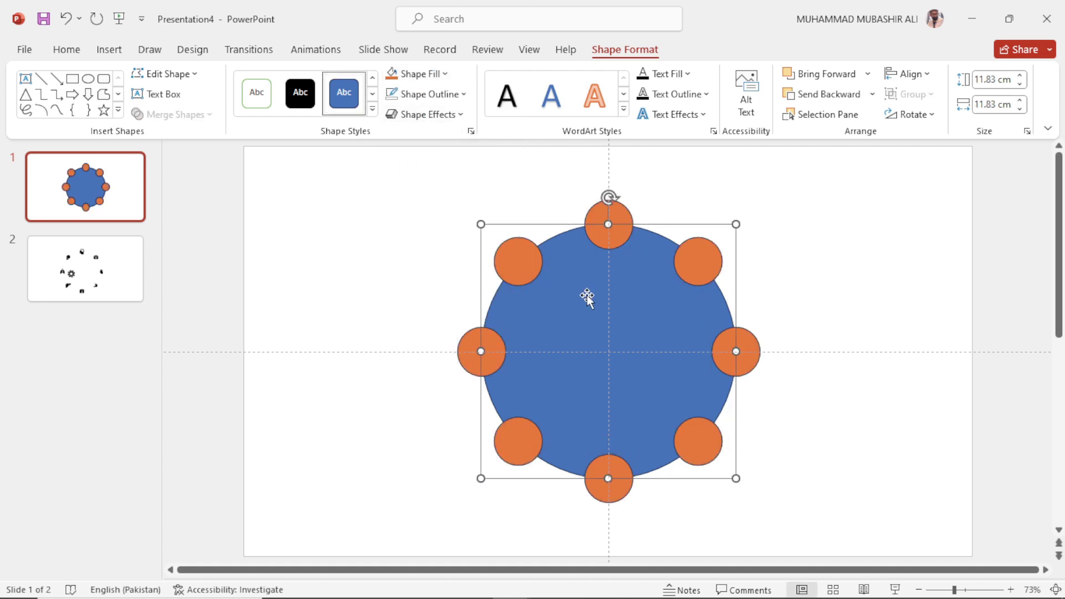
pyautogui.click(421, 74)
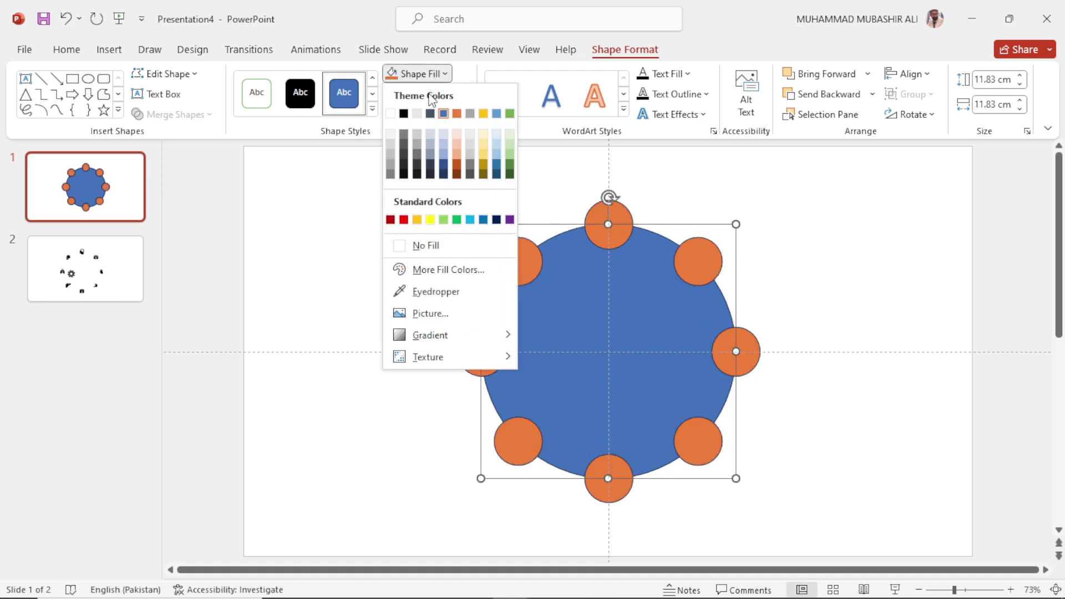
pyautogui.click(391, 175)
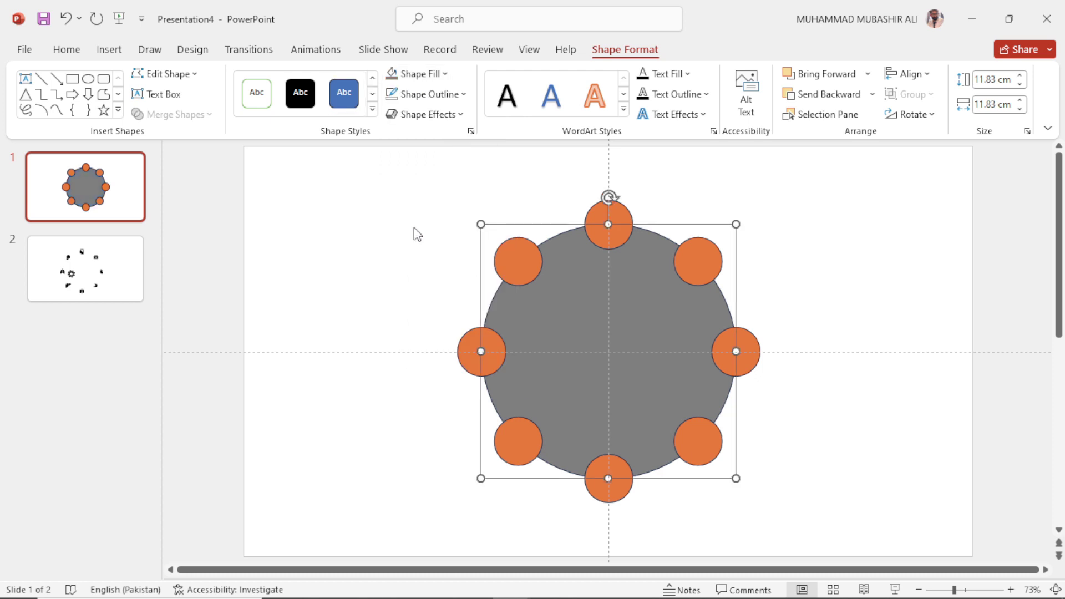
pyautogui.hotkey('ctrl', 'a')
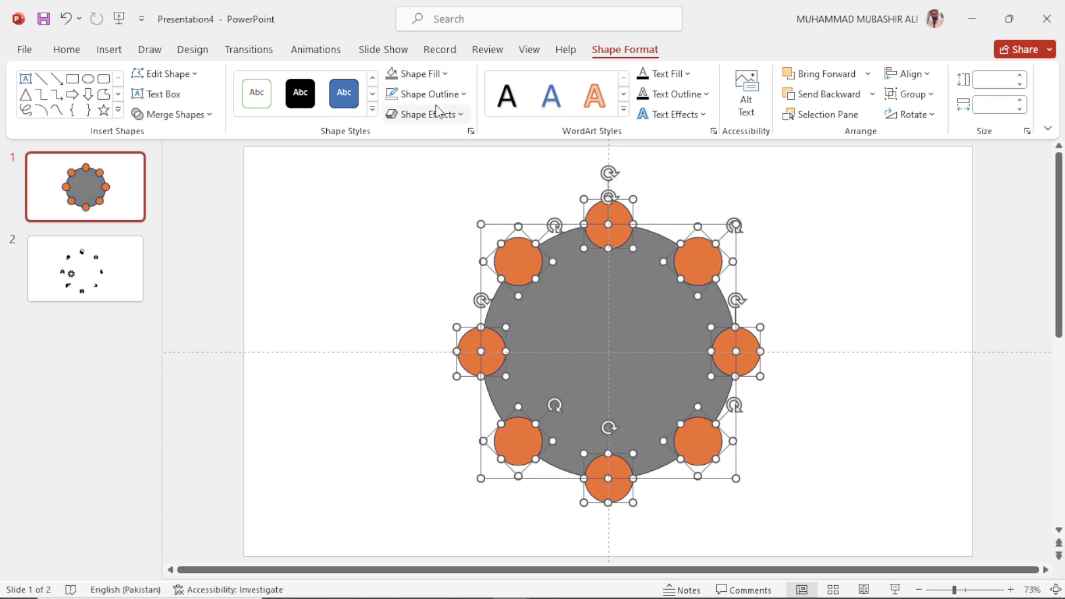
pyautogui.click(451, 94)
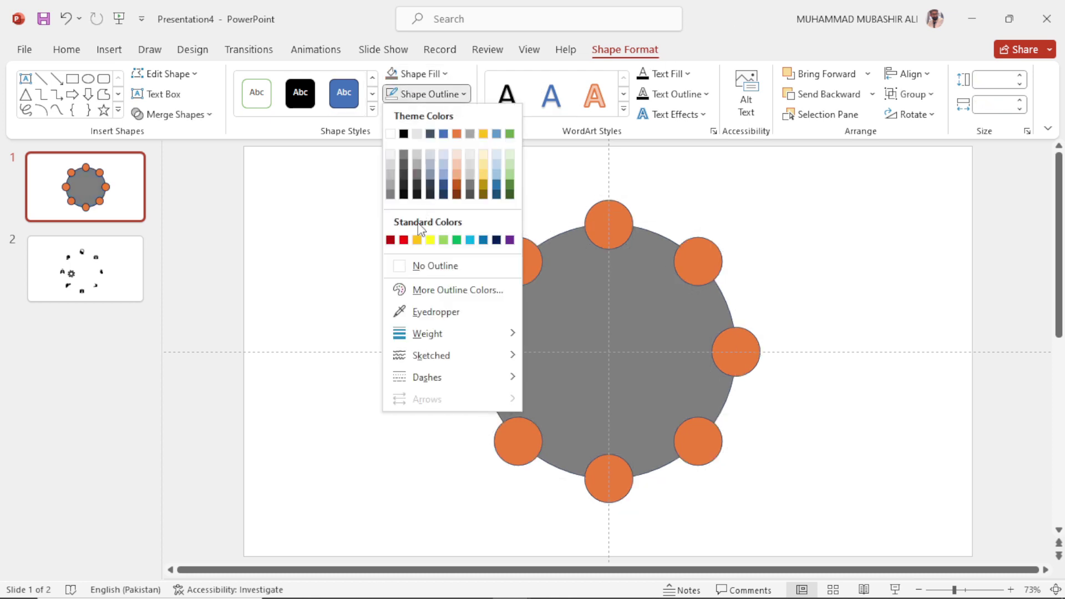
pyautogui.click(417, 268)
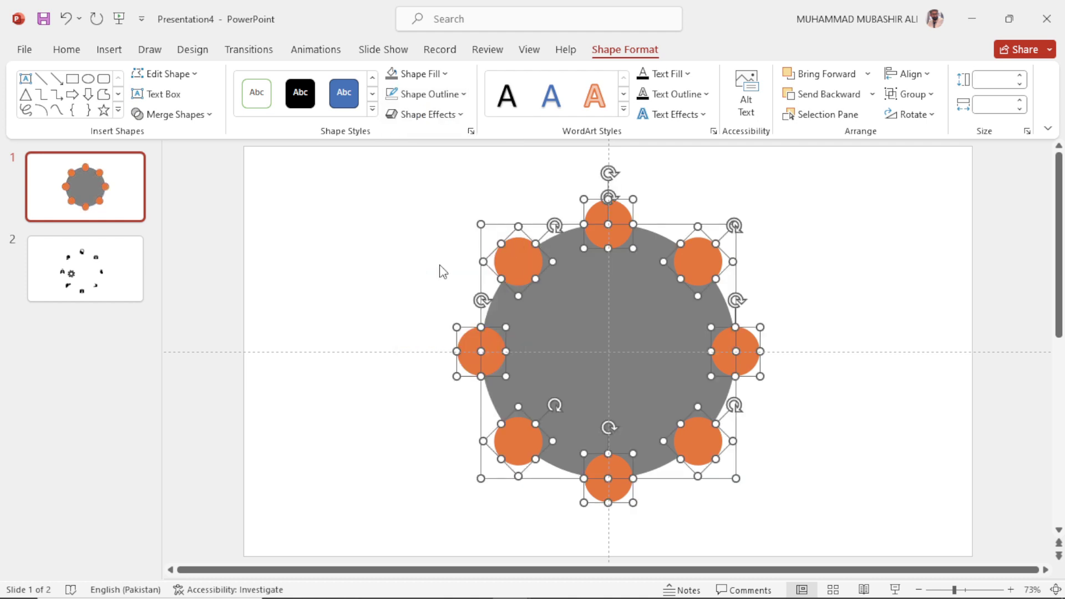
pyautogui.click(105, 262)
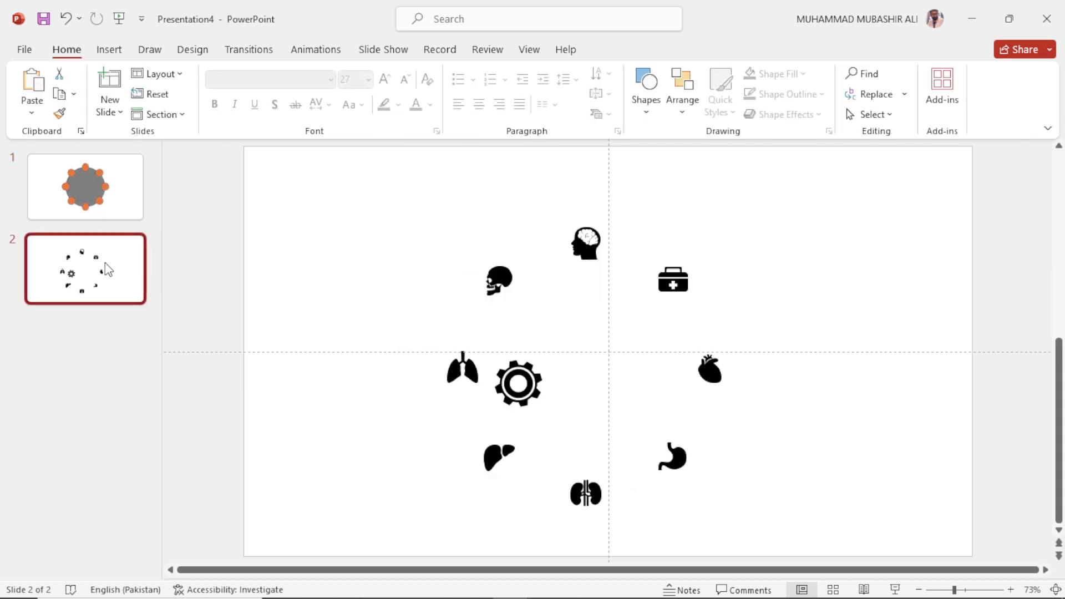
# Move all organ icons from slide 2 onto slide 1 and delete slide 2.
pyautogui.click(456, 285)
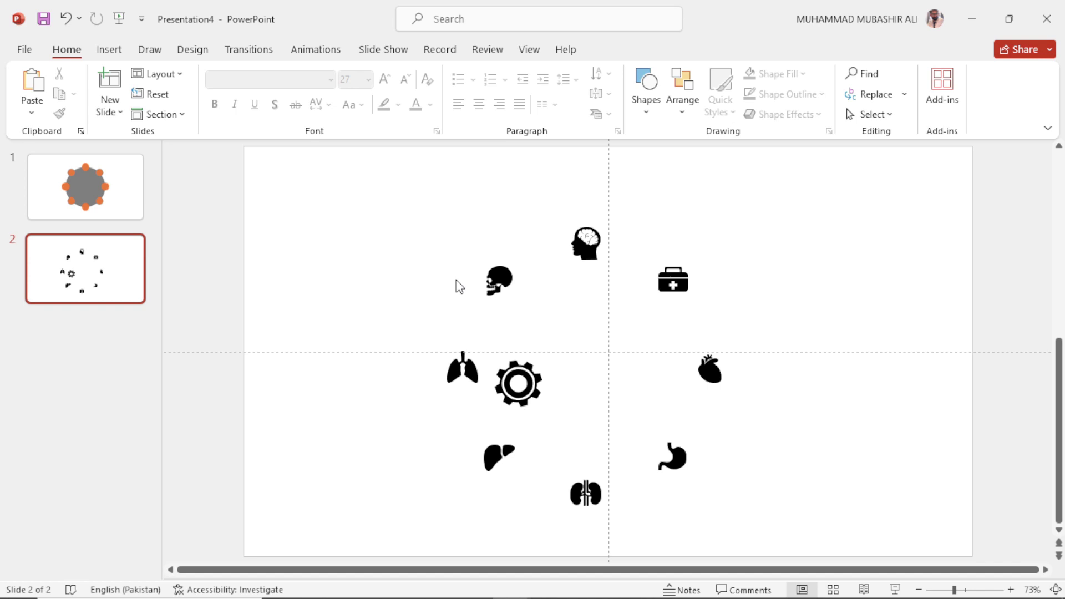
pyautogui.hotkey('ctrl', 'a')
pyautogui.click(115, 185)
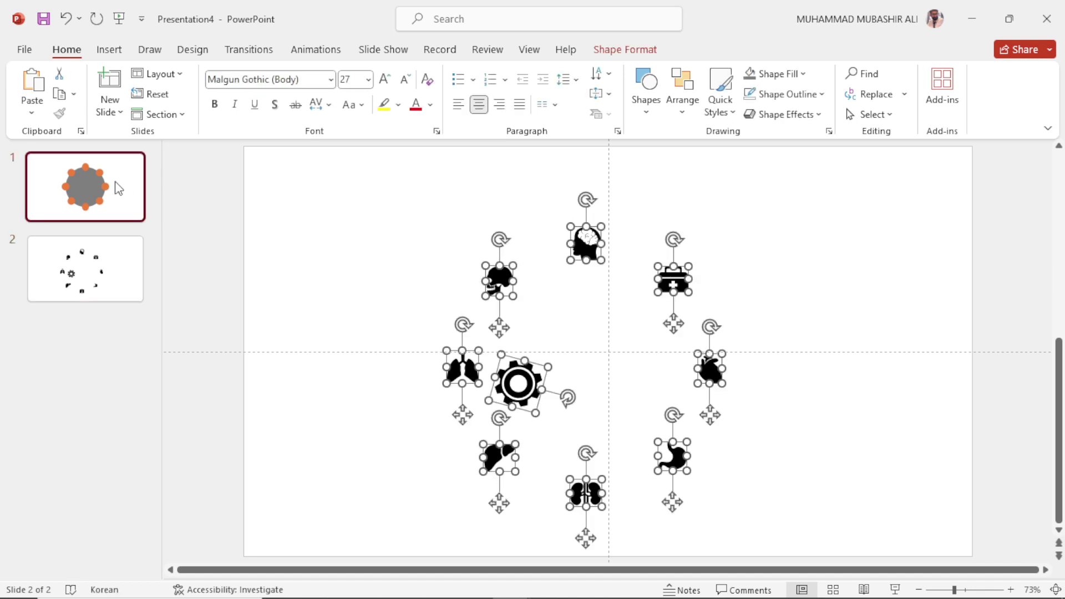
pyautogui.hotkey('ctrl', 'v')
pyautogui.click(38, 261)
pyautogui.press('Delete')
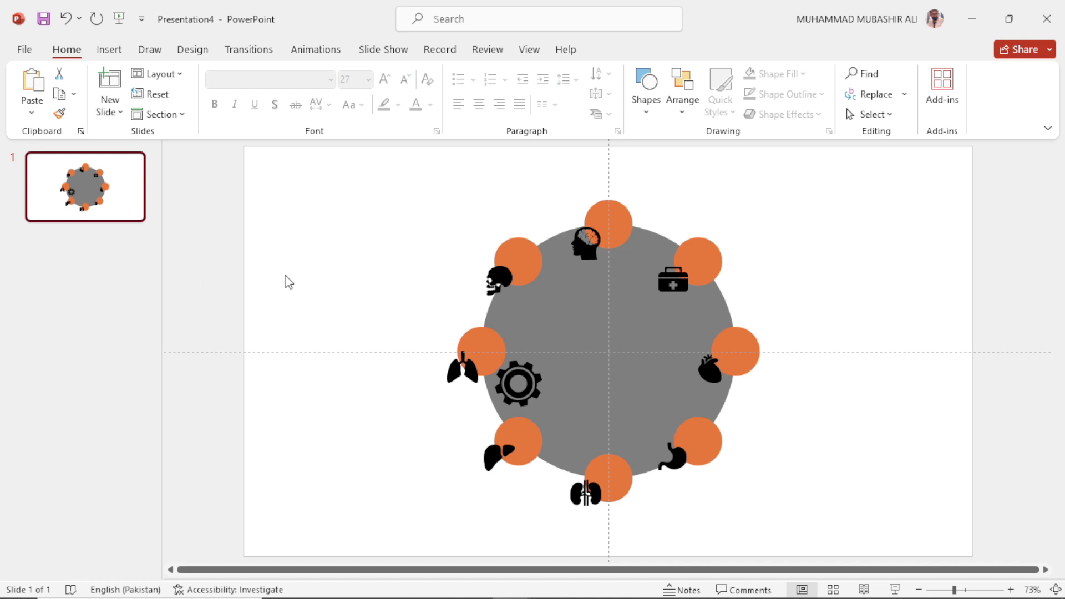
# Move the lungs, skull, brain and first-aid kit icons onto their circles, centring the kit.
pyautogui.moveTo(470, 371); pyautogui.dragTo(482, 351)
pyautogui.moveTo(498, 280); pyautogui.dragTo(518, 261)
pyautogui.moveTo(575, 237); pyautogui.dragTo(597, 219)
pyautogui.moveTo(686, 279); pyautogui.dragTo(706, 267)
pyautogui.click(625, 50)
pyautogui.click(910, 74)
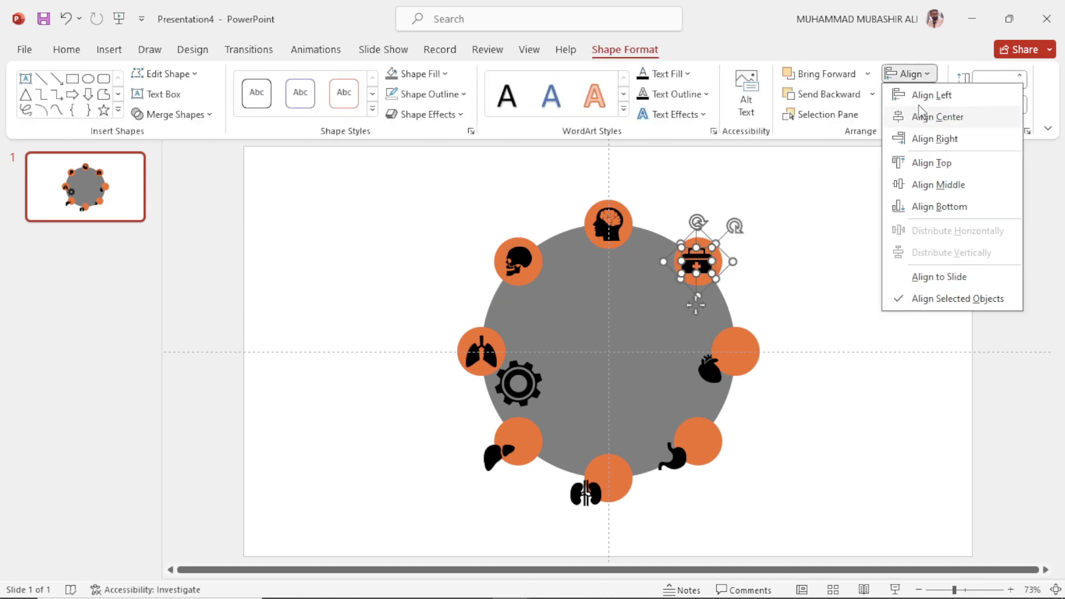
pyautogui.press('Escape')
# Place the heart, stomach and kidney icons on their circles, centring stomach and kidney.
pyautogui.moveTo(710, 368); pyautogui.dragTo(735, 349)
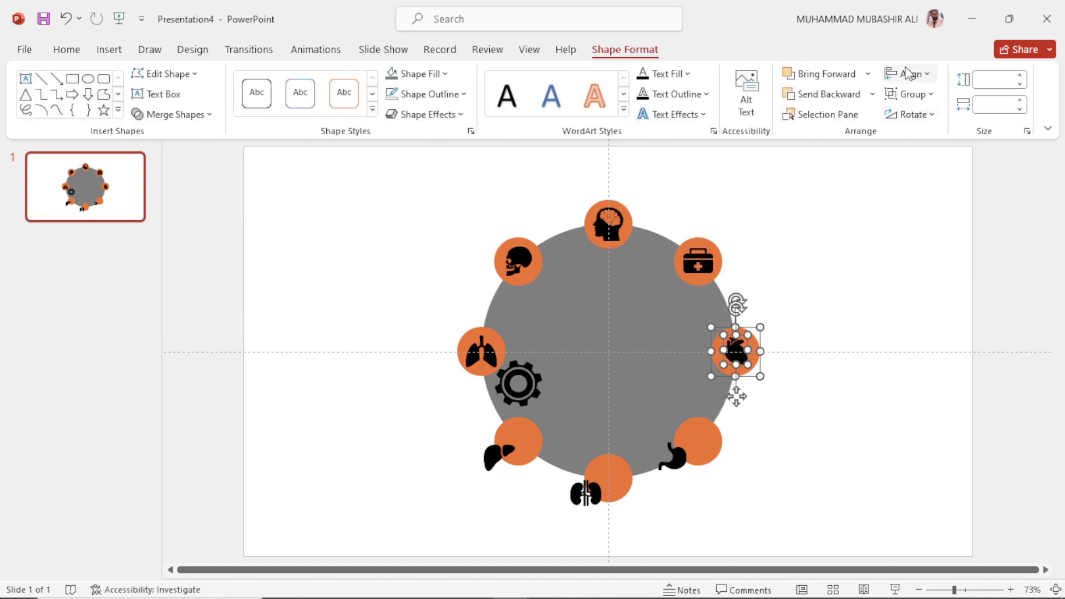
pyautogui.moveTo(673, 458); pyautogui.dragTo(700, 441)
pyautogui.keyDown('shift'); pyautogui.click(713, 452); pyautogui.keyUp('shift')
pyautogui.click(910, 74)
pyautogui.click(932, 115)
pyautogui.moveTo(598, 493); pyautogui.dragTo(621, 477)
pyautogui.keyDown('shift'); pyautogui.click(621, 488); pyautogui.keyUp('shift')
pyautogui.click(910, 73)
pyautogui.click(937, 117)
# Centre the liver icon on the lower-left circle and the lungs on the left circle.
pyautogui.click(503, 455)
pyautogui.moveTo(503, 455); pyautogui.dragTo(519, 441)
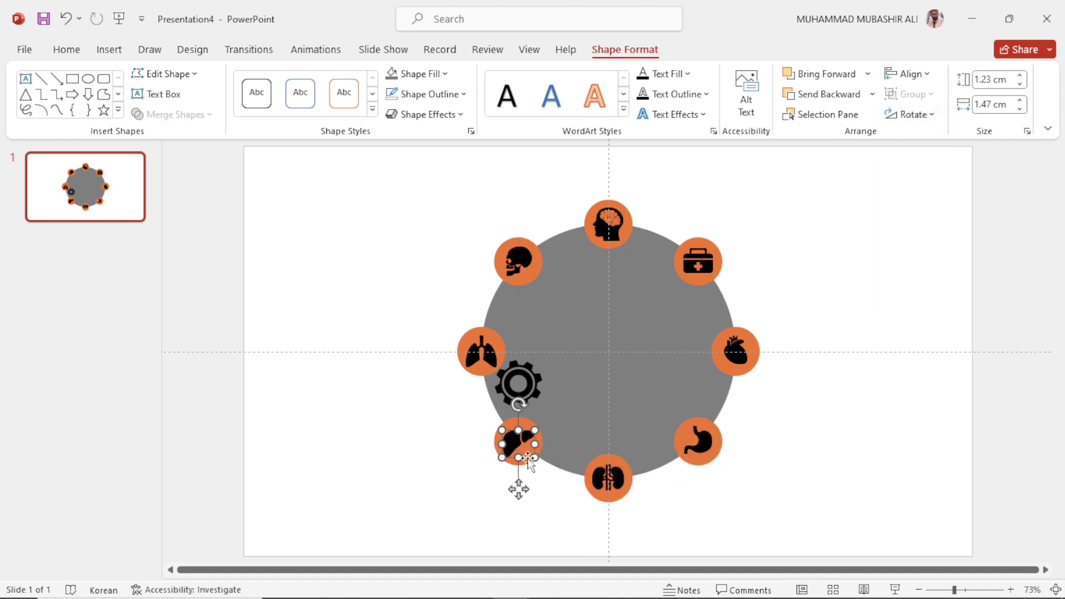
pyautogui.keyDown('shift'); pyautogui.click(530, 456); pyautogui.keyUp('shift')
pyautogui.click(910, 74)
pyautogui.click(938, 117)
pyautogui.click(490, 341)
pyautogui.keyDown('shift'); pyautogui.click(469, 342); pyautogui.keyUp('shift')
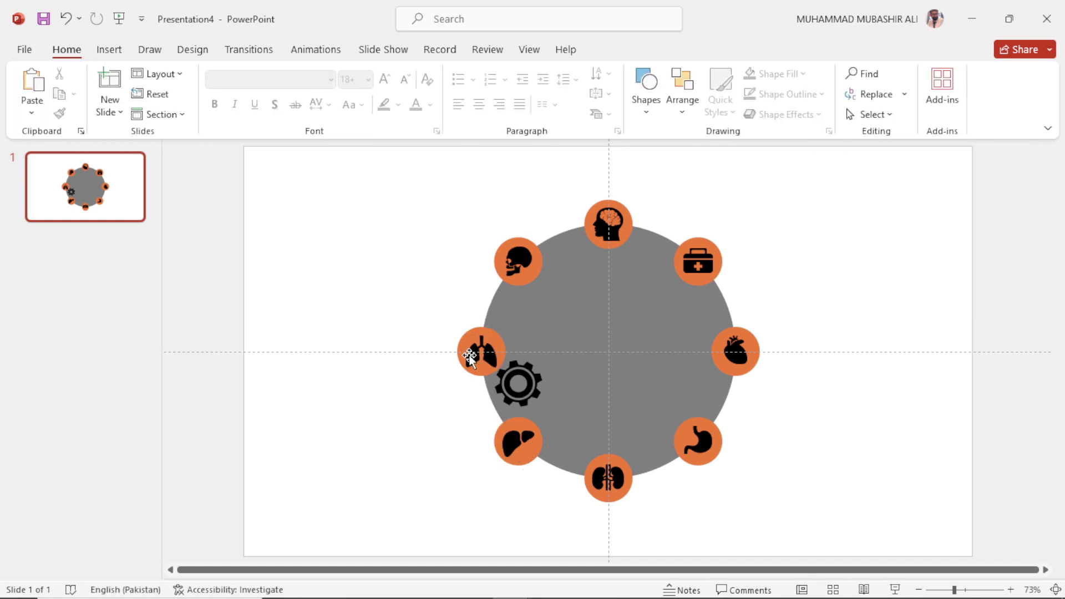
pyautogui.click(625, 50)
pyautogui.click(910, 73)
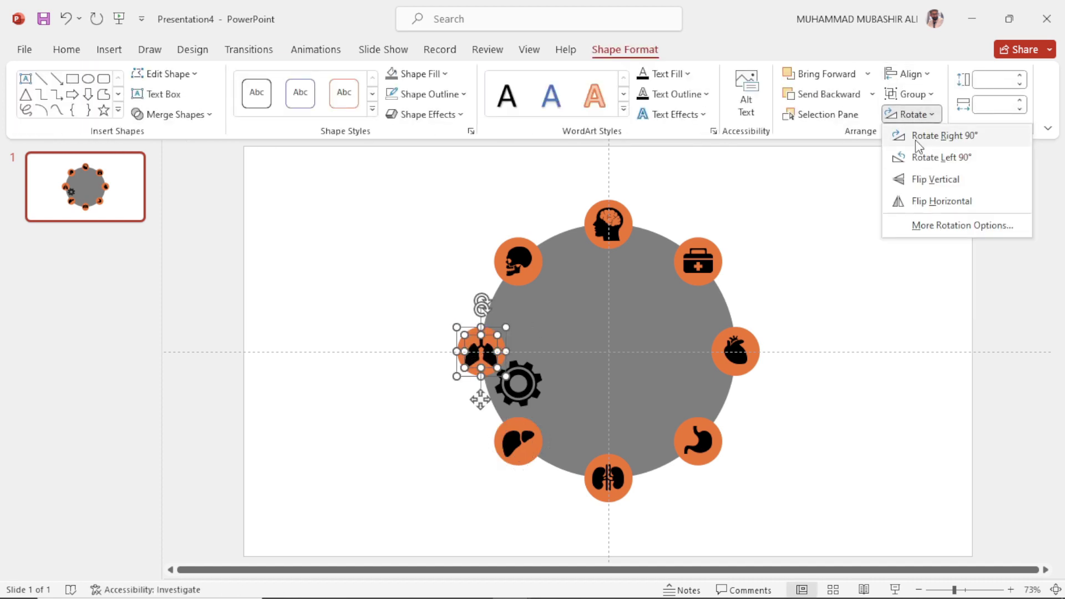
pyautogui.click(937, 114)
# Centre the skull icon on the upper-left circle and the brain on the top circle.
pyautogui.click(521, 261)
pyautogui.keyDown('shift'); pyautogui.click(534, 267); pyautogui.keyUp('shift')
pyautogui.click(910, 74)
pyautogui.click(932, 115)
pyautogui.click(610, 228)
pyautogui.keyDown('shift'); pyautogui.click(629, 218); pyautogui.keyUp('shift')
pyautogui.click(910, 73)
pyautogui.click(922, 117)
pyautogui.click(867, 205)
# Enlarge the gear to 3.06 cm in the grey circle, add a 2.13 cm copy and another below.
pyautogui.click(527, 385)
pyautogui.moveTo(527, 386); pyautogui.dragTo(614, 316)
pyautogui.moveTo(560, 340); pyautogui.dragTo(569, 372)
pyautogui.hotkey('ctrl', 'd')
pyautogui.moveTo(575, 414); pyautogui.dragTo(542, 364)
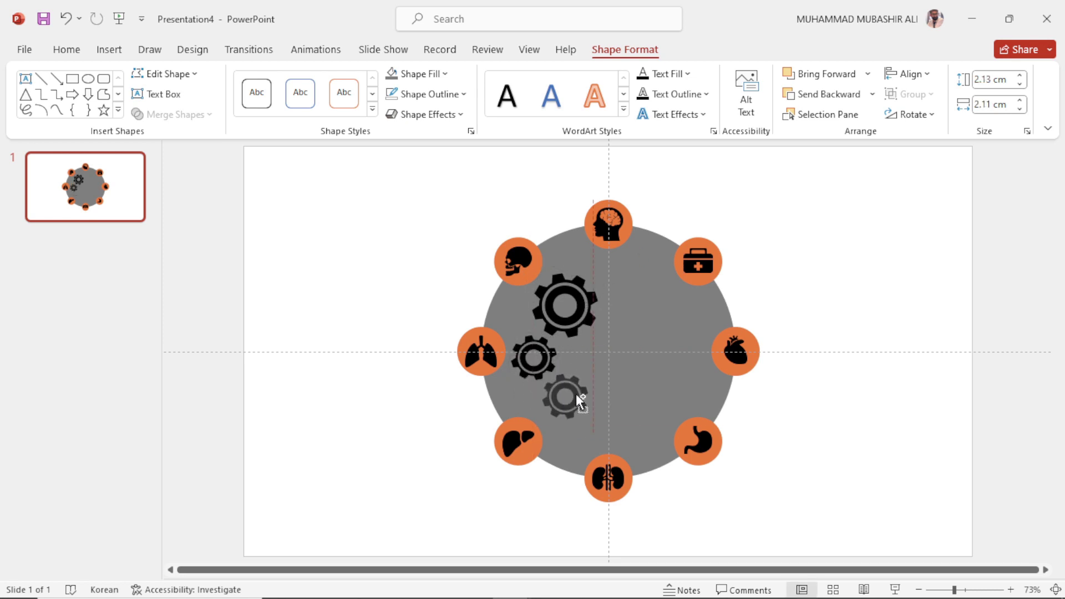
pyautogui.moveTo(582, 392); pyautogui.dragTo(592, 355)
# Colour the large gear light grey, the left small gear gold and the right small gear white.
pyautogui.click(431, 269)
pyautogui.click(564, 300)
pyautogui.click(417, 74)
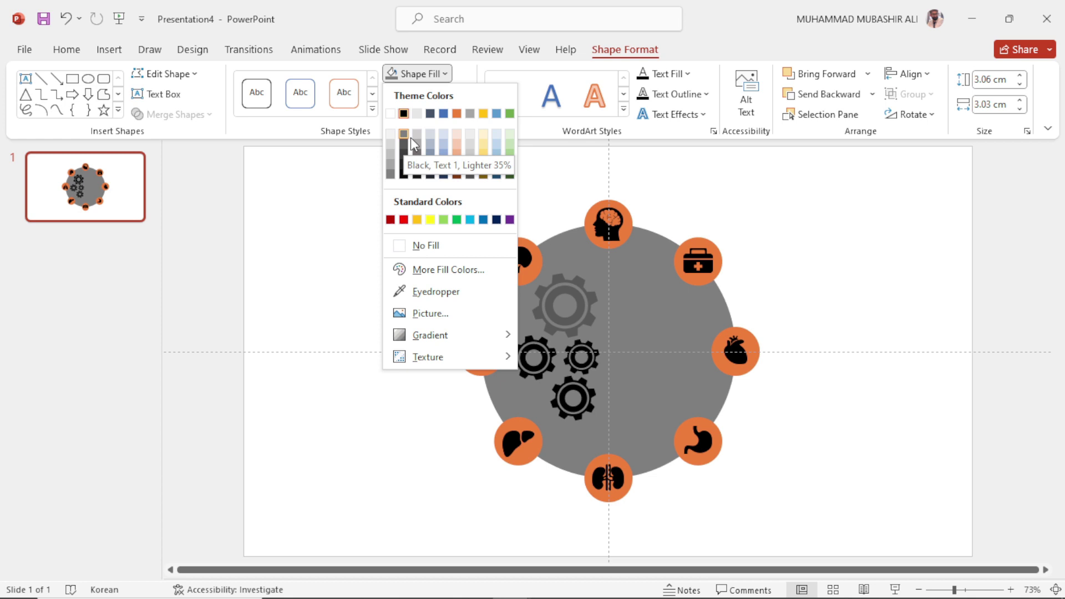
pyautogui.click(414, 134)
pyautogui.click(543, 360)
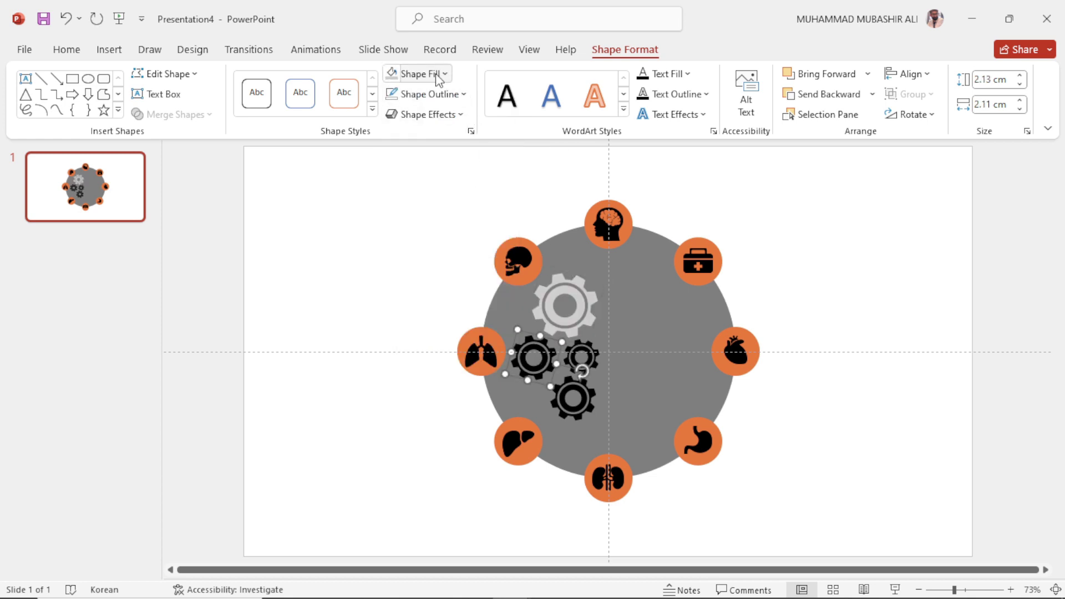
pyautogui.click(417, 73)
pyautogui.click(478, 155)
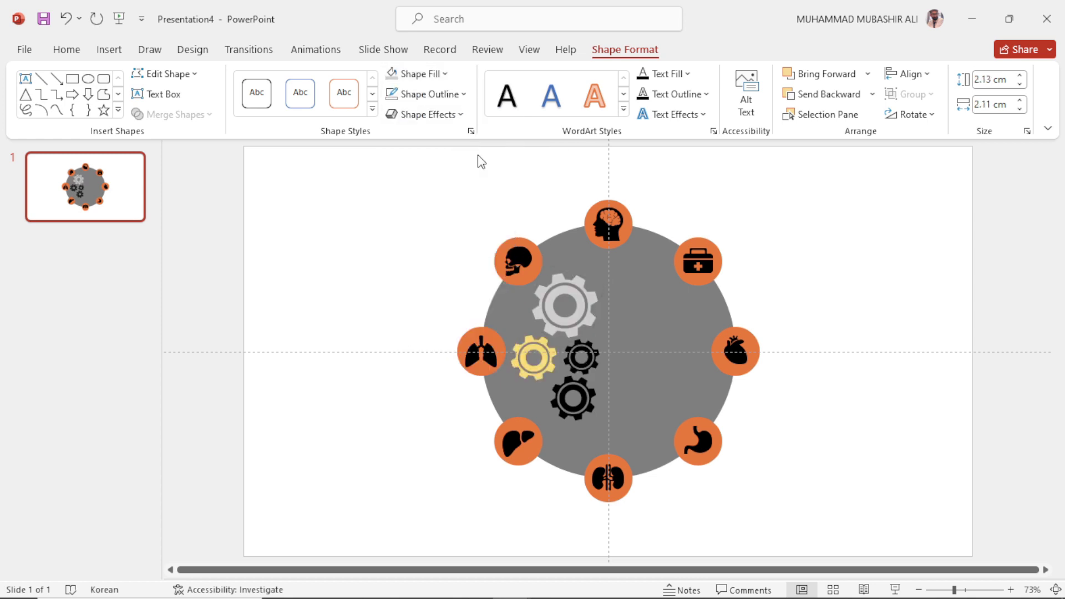
pyautogui.click(581, 356)
pyautogui.click(443, 74)
pyautogui.click(422, 135)
# Make the bottom gear green and recolour the gold gear blue.
pyautogui.click(561, 409)
pyautogui.click(435, 75)
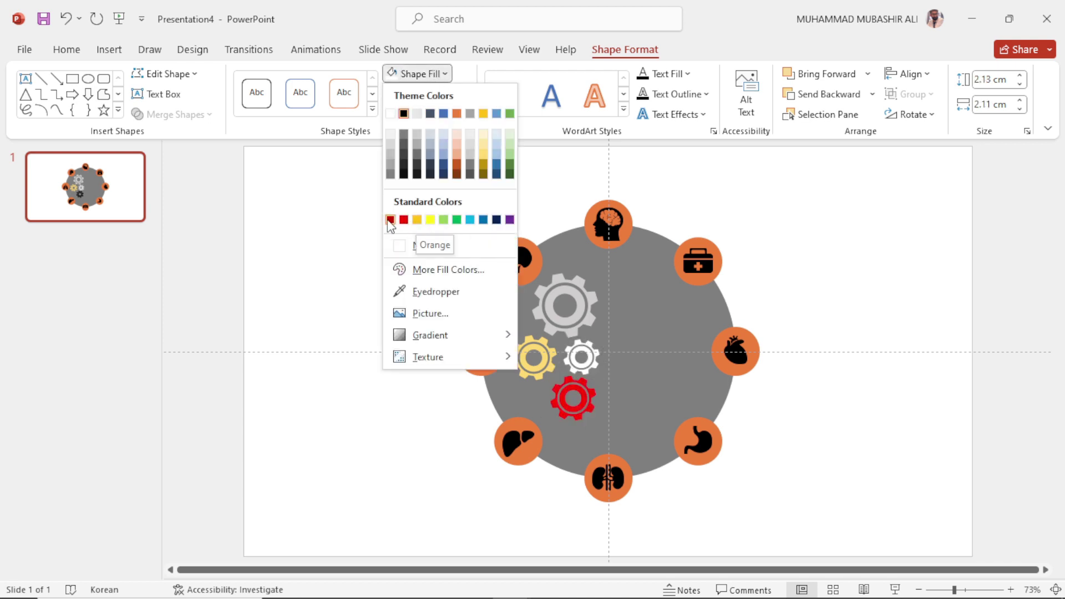
pyautogui.click(511, 155)
pyautogui.click(543, 364)
pyautogui.click(420, 74)
pyautogui.click(443, 151)
# Fill all eight organ icons white.
pyautogui.click(518, 261)
pyautogui.keyDown('shift'); pyautogui.click(608, 223); pyautogui.keyUp('shift')
pyautogui.keyDown('shift'); pyautogui.click(697, 261); pyautogui.keyUp('shift')
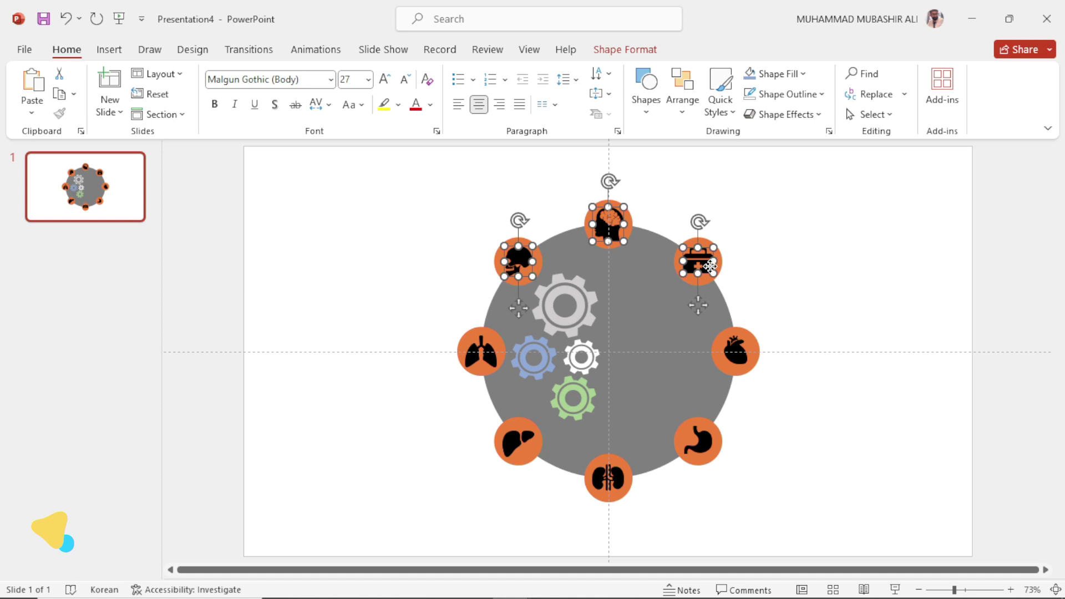
pyautogui.keyDown('shift'); pyautogui.click(735, 350); pyautogui.keyUp('shift')
pyautogui.keyDown('shift'); pyautogui.click(707, 437); pyautogui.keyUp('shift')
pyautogui.keyDown('shift'); pyautogui.click(608, 477); pyautogui.keyUp('shift')
pyautogui.keyDown('shift'); pyautogui.click(518, 441); pyautogui.keyUp('shift')
pyautogui.keyDown('shift'); pyautogui.click(481, 351); pyautogui.keyUp('shift')
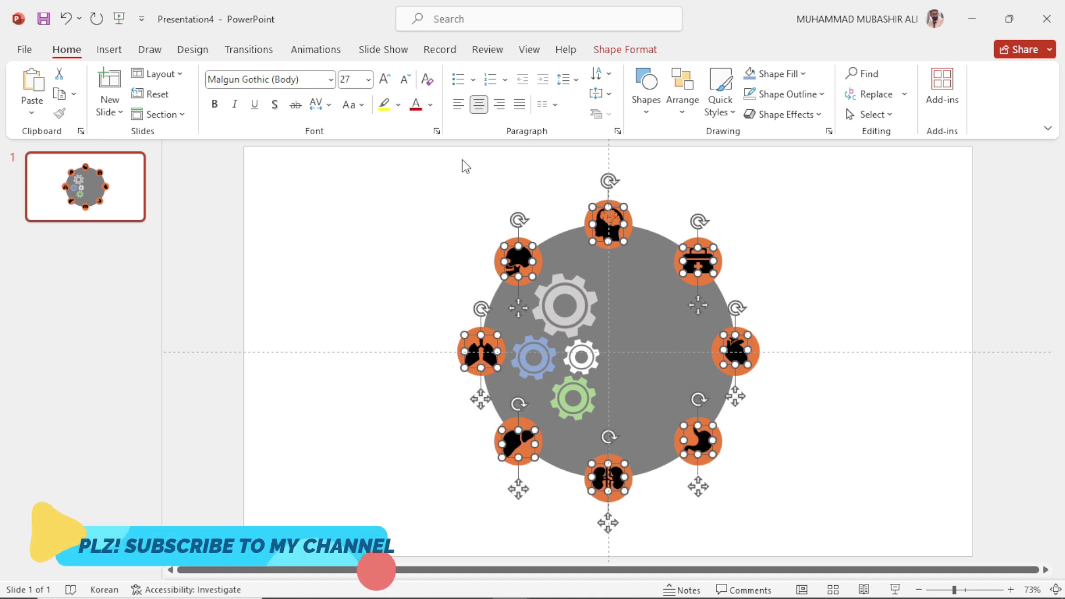
pyautogui.click(802, 74)
pyautogui.click(748, 113)
pyautogui.click(425, 190)
# Select all eight organ icons and open the Format Object pane.
pyautogui.click(706, 265)
pyautogui.keyDown('shift'); pyautogui.click(616, 236); pyautogui.keyUp('shift')
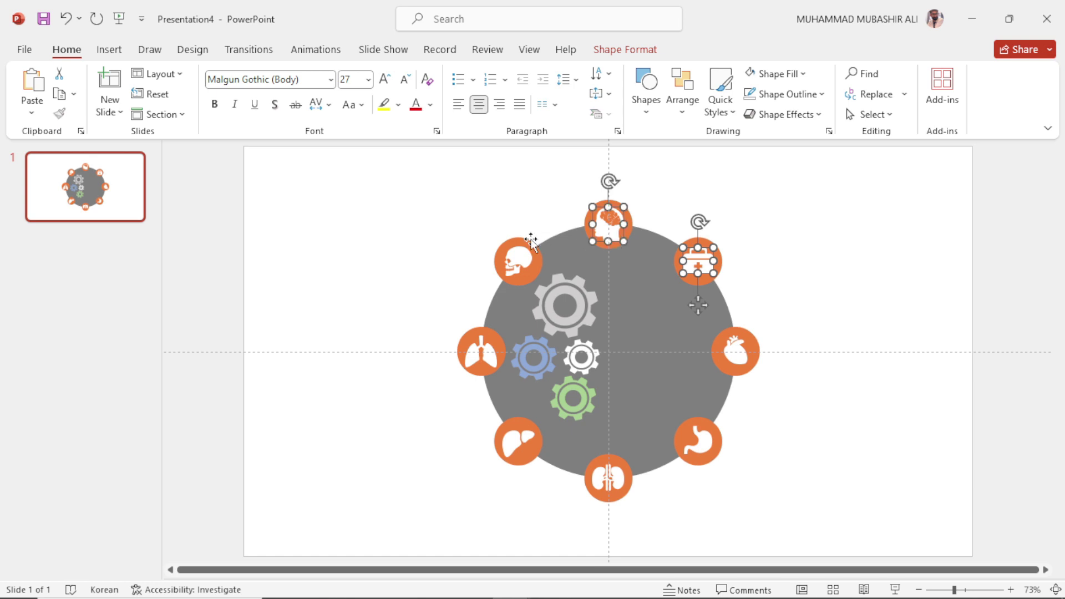
pyautogui.keyDown('shift'); pyautogui.click(521, 257); pyautogui.keyUp('shift')
pyautogui.keyDown('shift'); pyautogui.click(488, 359); pyautogui.keyUp('shift')
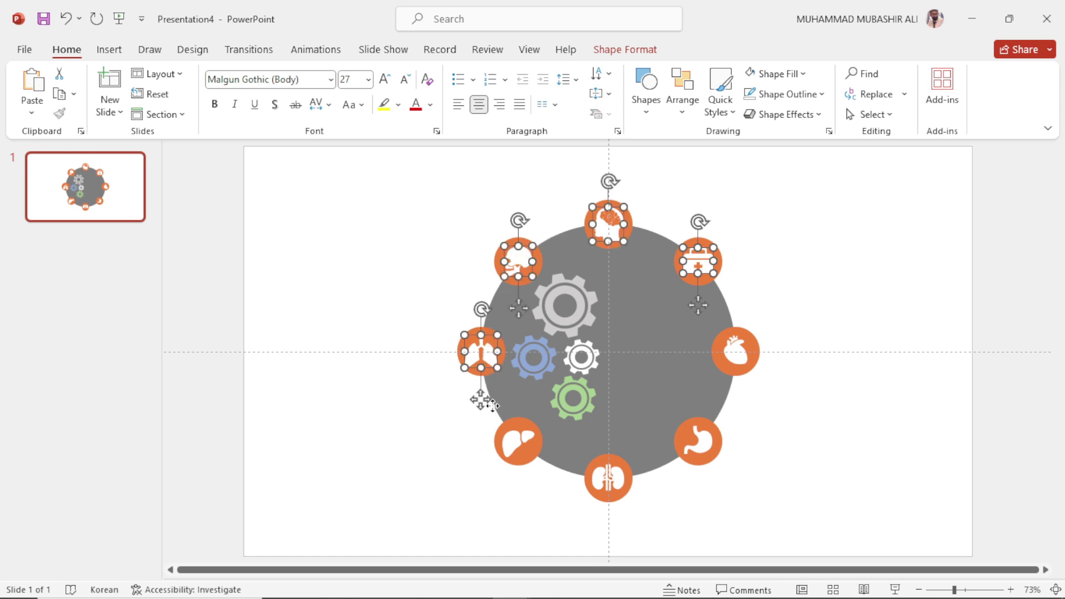
pyautogui.keyDown('shift'); pyautogui.click(511, 444); pyautogui.keyUp('shift')
pyautogui.keyDown('shift'); pyautogui.click(621, 477); pyautogui.keyUp('shift')
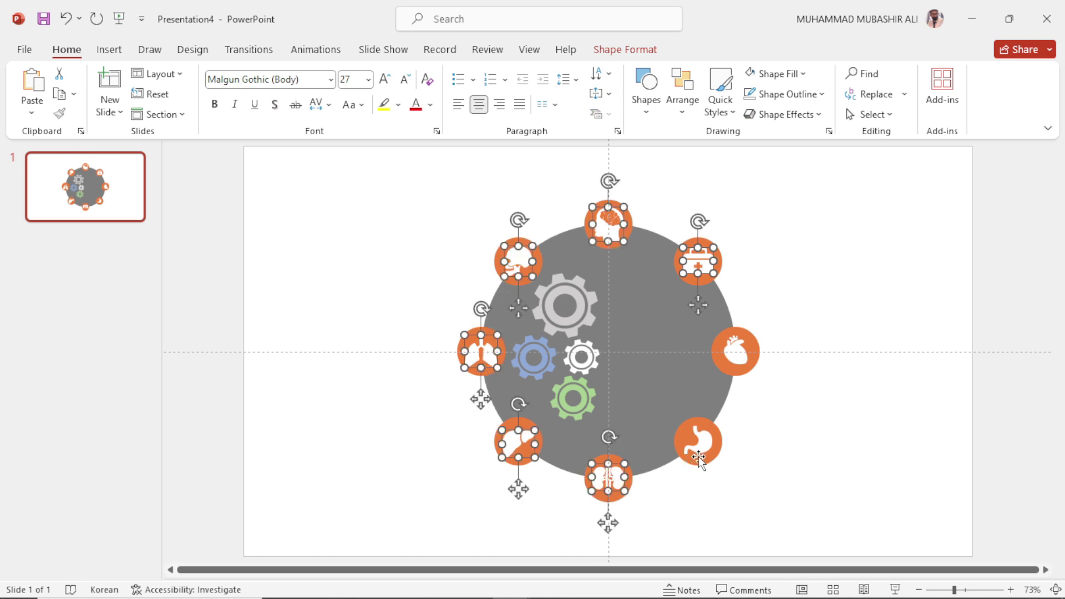
pyautogui.keyDown('shift'); pyautogui.click(703, 445); pyautogui.keyUp('shift')
pyautogui.keyDown('shift'); pyautogui.click(742, 356); pyautogui.keyUp('shift')
pyautogui.rightClick(742, 358)
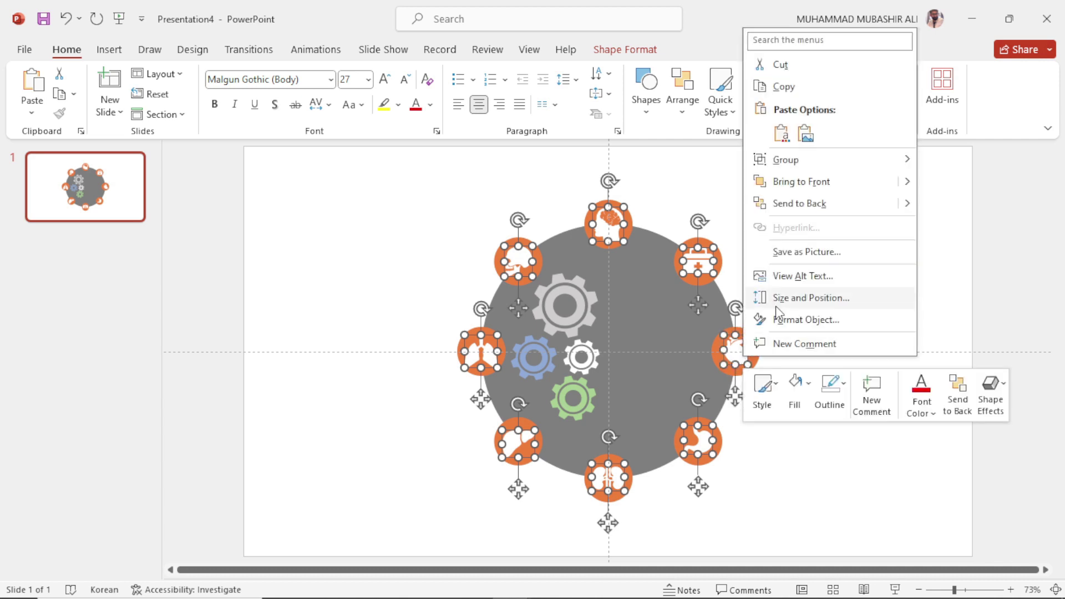
pyautogui.click(801, 320)
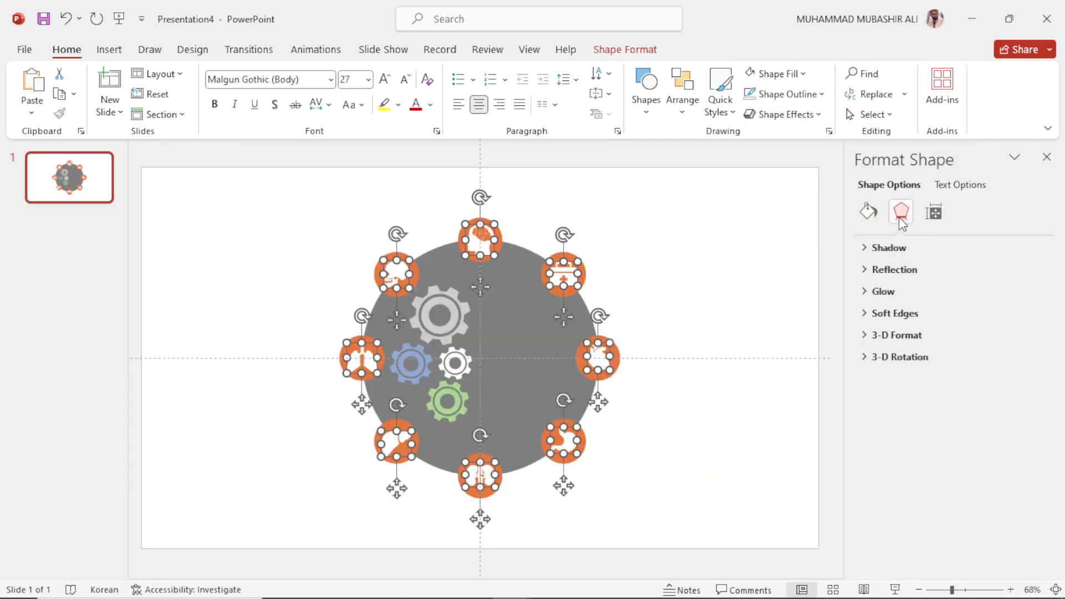
# Add the four gears and apply an outer shadow: 60% transparency, 102% size, 3 pt blur, 2 pt distance.
pyautogui.keyDown('shift'); pyautogui.click(442, 321); pyautogui.keyUp('shift')
pyautogui.keyDown('shift'); pyautogui.click(424, 366); pyautogui.keyUp('shift')
pyautogui.keyDown('shift'); pyautogui.click(465, 365); pyautogui.keyUp('shift')
pyautogui.keyDown('shift'); pyautogui.click(456, 411); pyautogui.keyUp('shift')
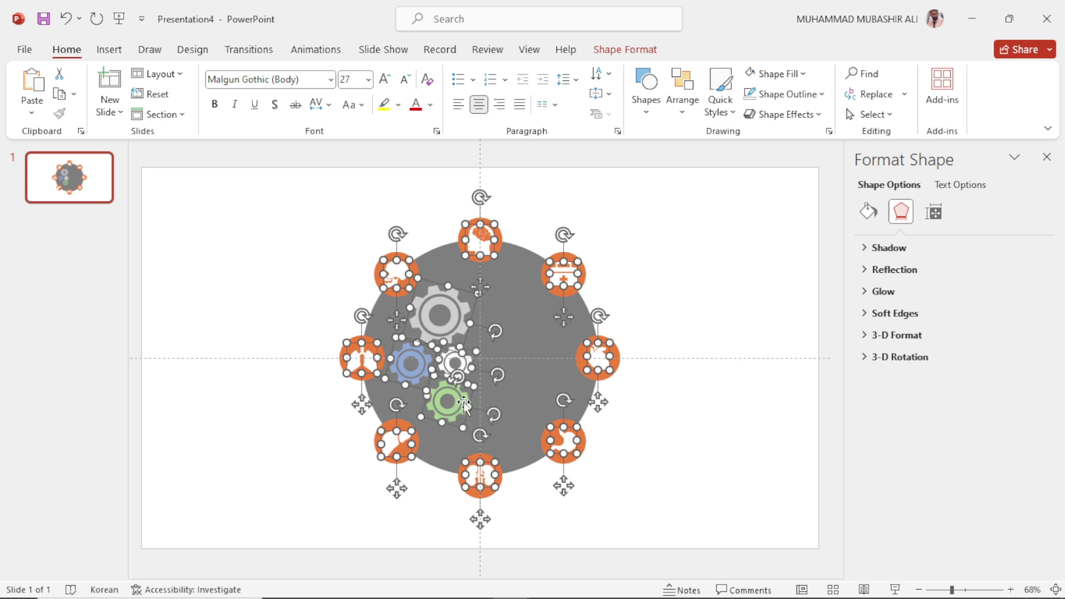
pyautogui.click(883, 246)
pyautogui.click(1026, 279)
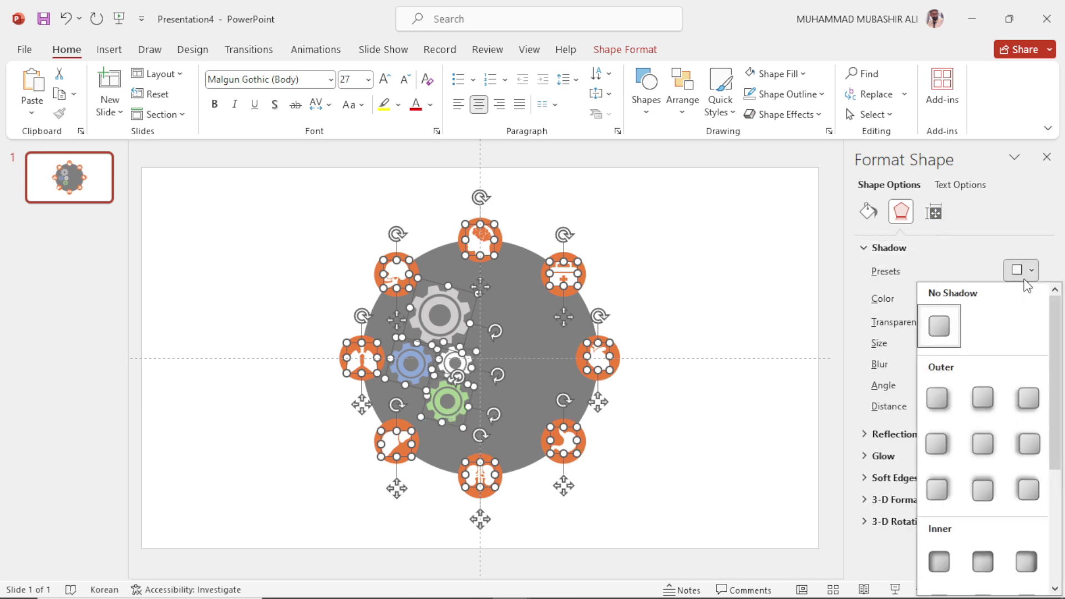
pyautogui.click(978, 440)
pyautogui.click(1032, 368)
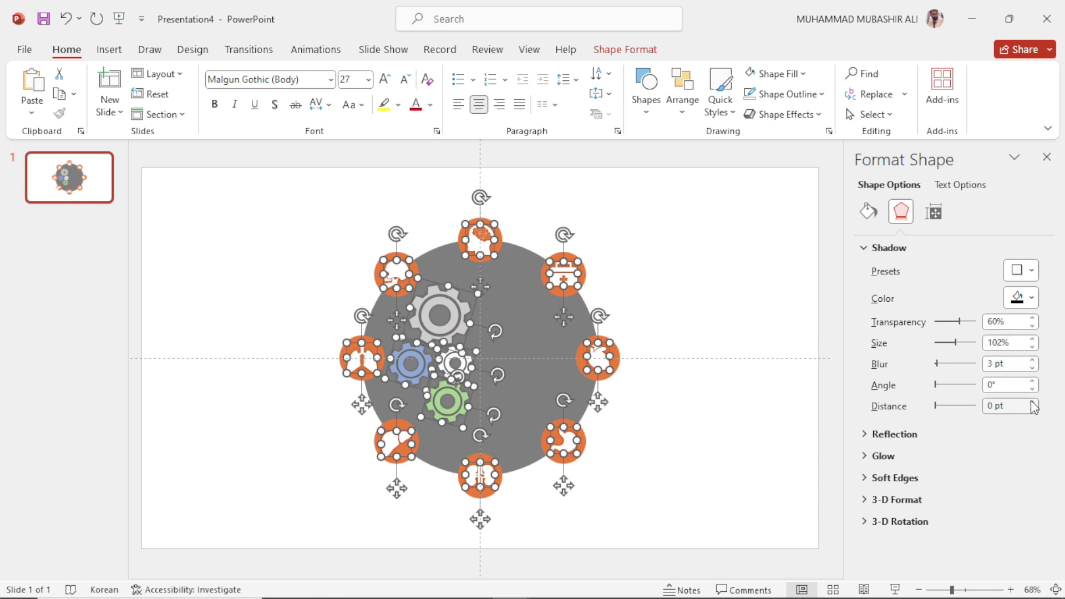
pyautogui.click(803, 356)
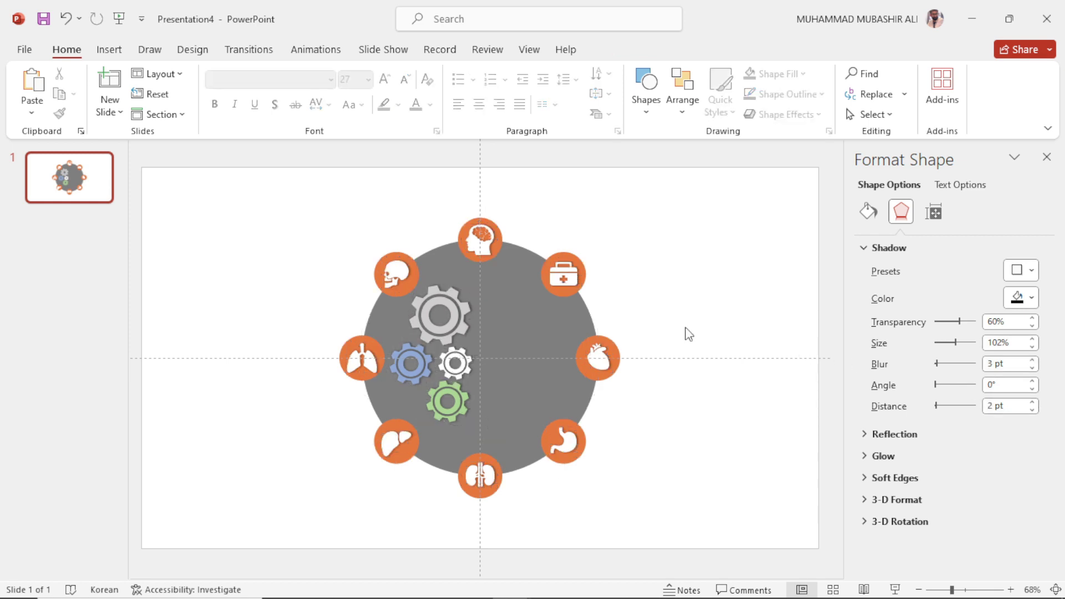
# Group the whole gear-and-organ circle diagram and park it beyond the slide's right edge.
pyautogui.moveTo(315, 204); pyautogui.dragTo(688, 541)
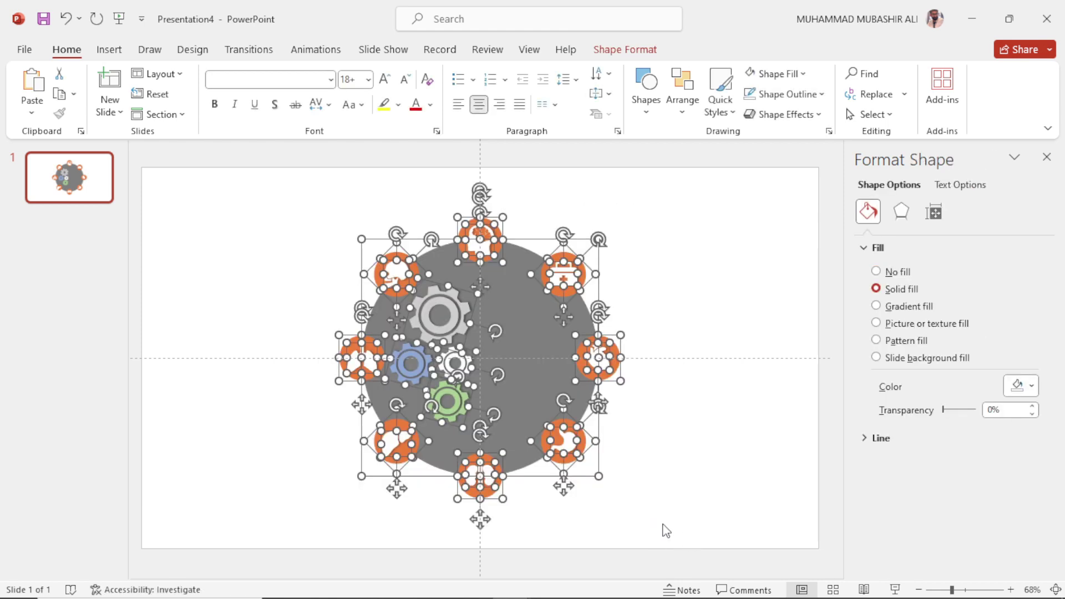
pyautogui.keyDown('shift'); pyautogui.click(444, 335); pyautogui.keyUp('shift')
pyautogui.keyDown('shift'); pyautogui.click(454, 364); pyautogui.keyUp('shift')
pyautogui.hotkey('ctrl', 'g')
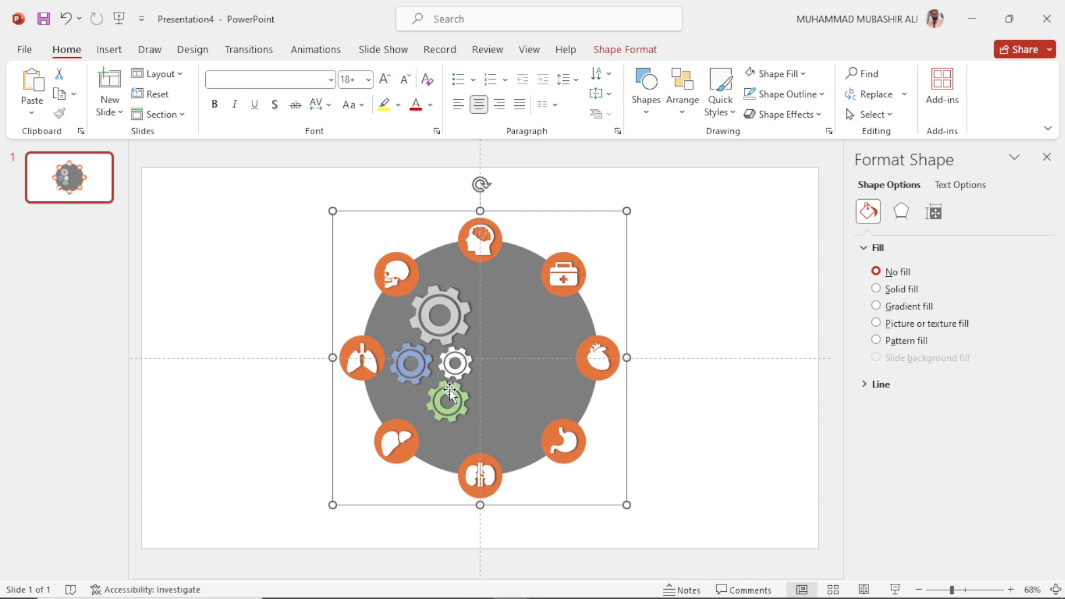
pyautogui.hotkey('ctrl', 'a')
pyautogui.scroll(-4, 517, 291)
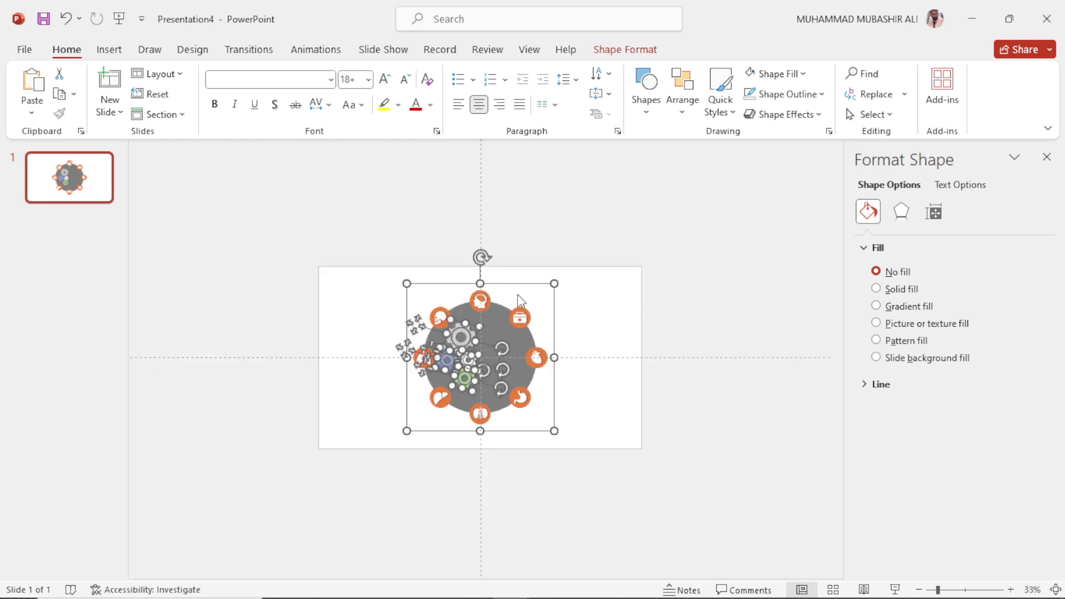
pyautogui.click(504, 331)
pyautogui.click(501, 332)
pyautogui.moveTo(499, 330); pyautogui.dragTo(725, 330)
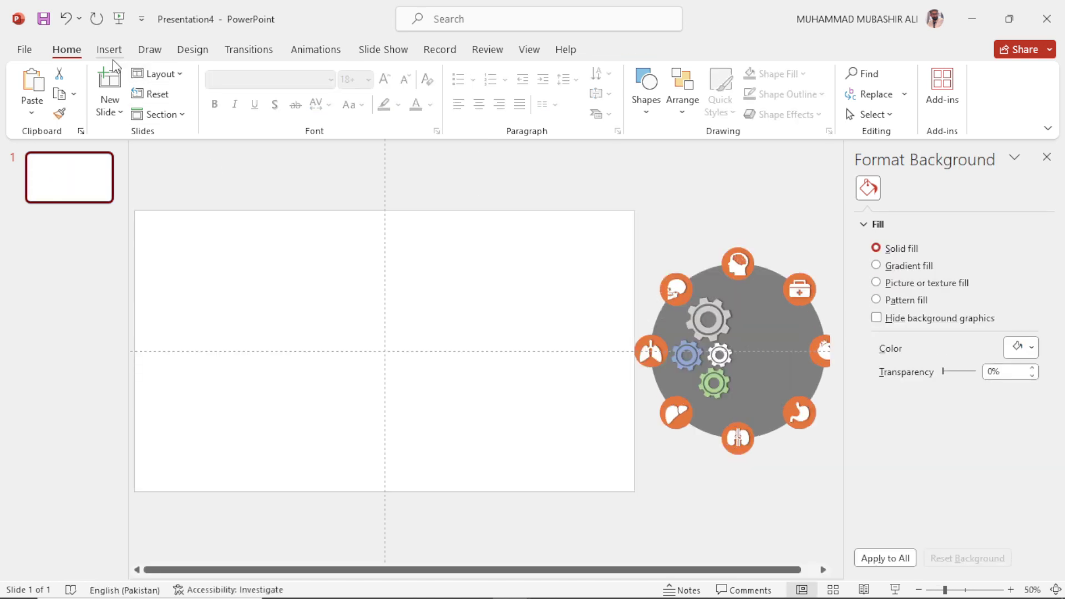
pyautogui.click(110, 50)
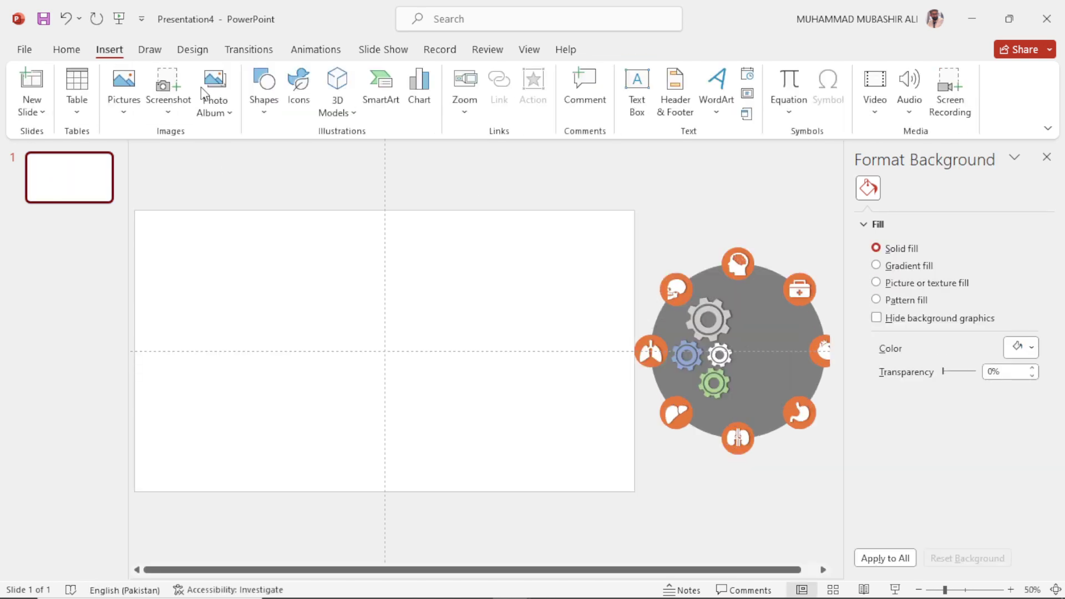
# Draw a rectangle covering the entire first slide.
pyautogui.click(268, 109)
pyautogui.click(304, 156)
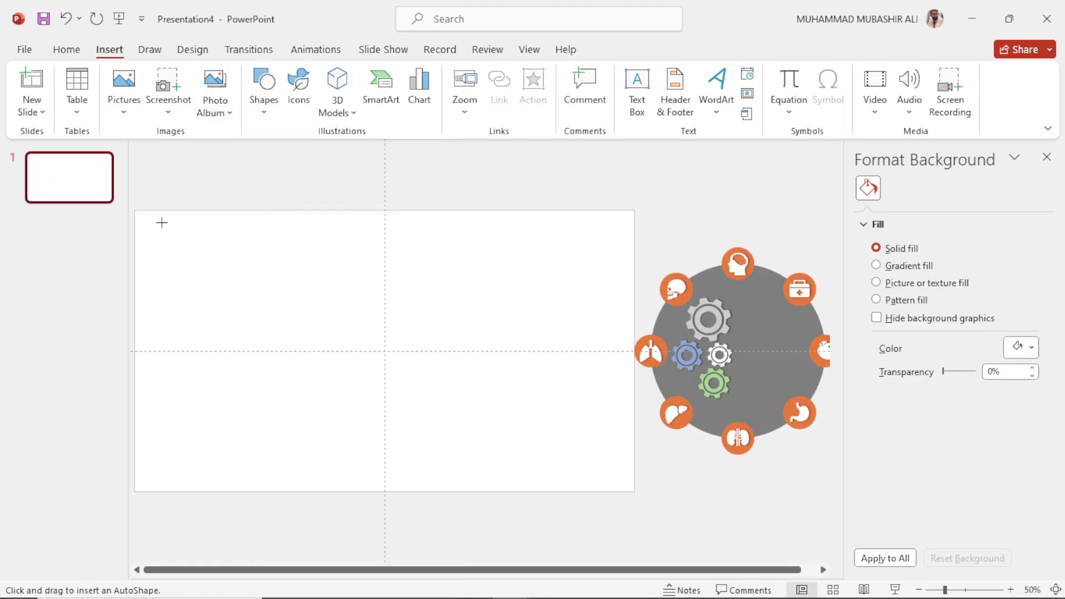
pyautogui.moveTo(135, 210); pyautogui.dragTo(634, 491)
pyautogui.moveTo(382, 488); pyautogui.dragTo(382, 488)
pyautogui.click(716, 475)
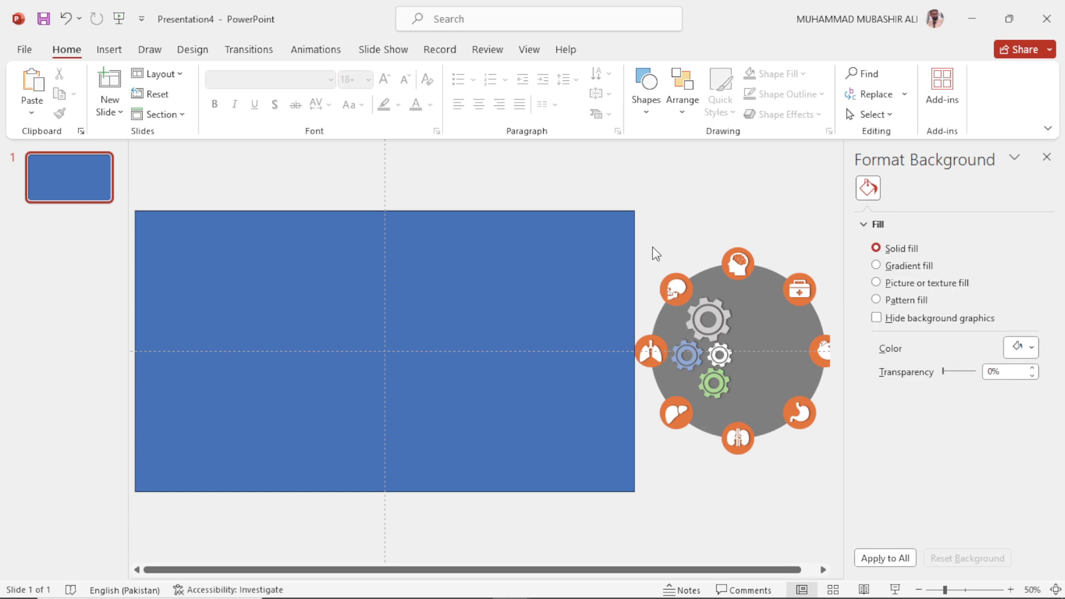
# Nudge the diagram slightly right and fill the rectangle dark navy blue.
pyautogui.hotkey('ctrl', 'a')
pyautogui.keyDown('ctrl'); pyautogui.click(545, 266); pyautogui.keyUp('ctrl')
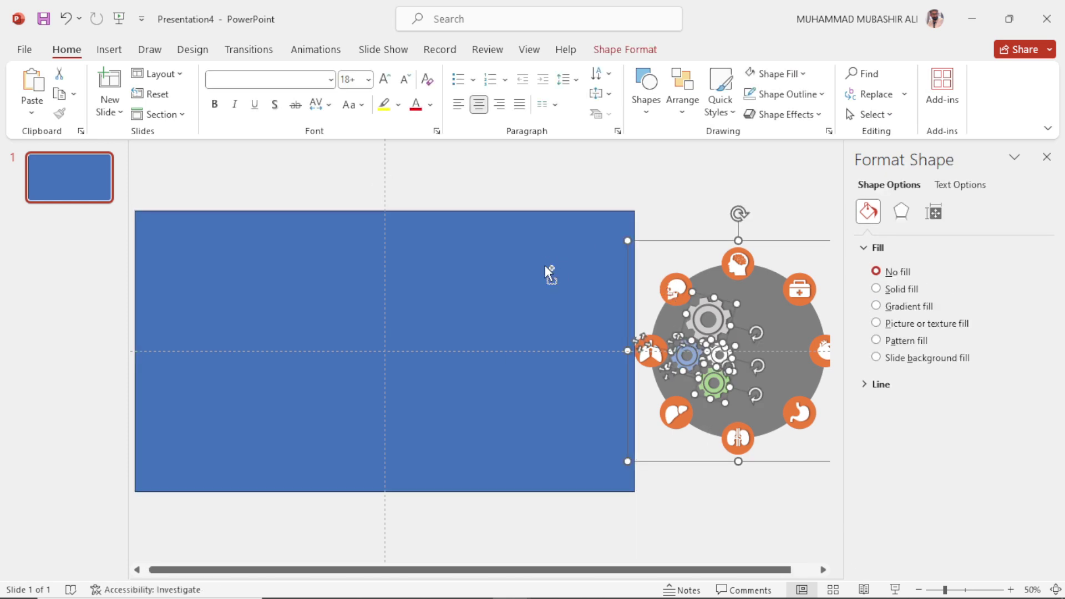
pyautogui.click(779, 347)
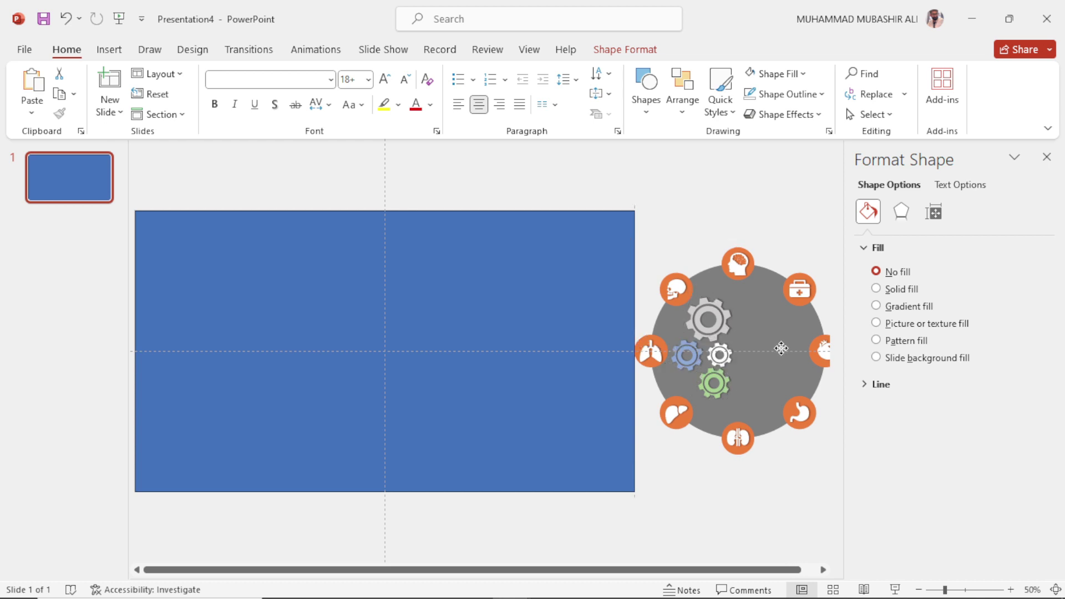
pyautogui.moveTo(783, 348); pyautogui.dragTo(788, 350)
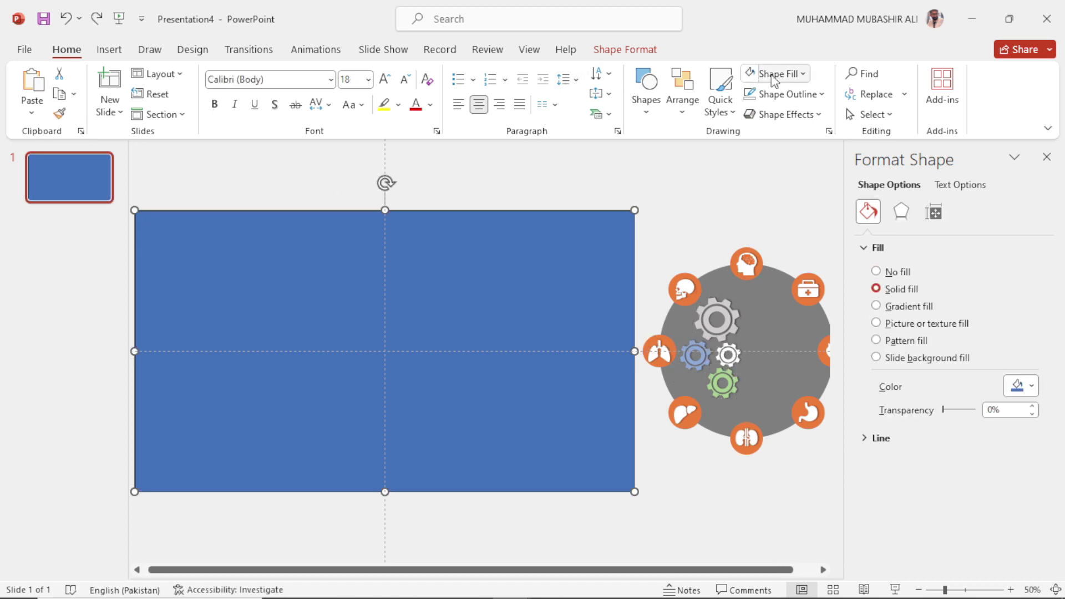
pyautogui.click(789, 77)
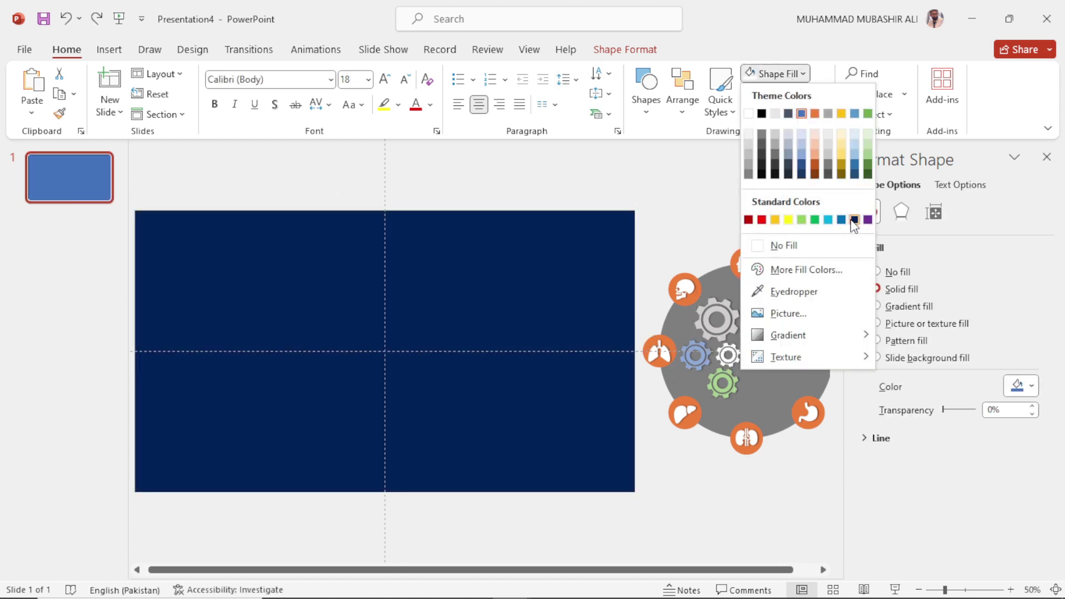
pyautogui.click(850, 219)
# Duplicate the first slide as slide 2.
pyautogui.rightClick(96, 191)
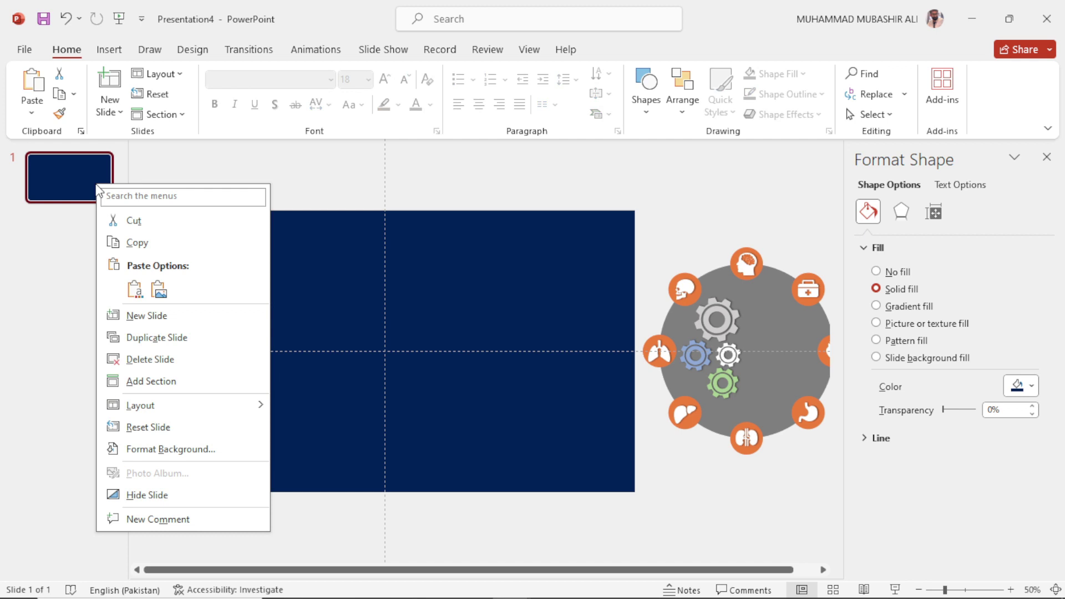
pyautogui.click(181, 344)
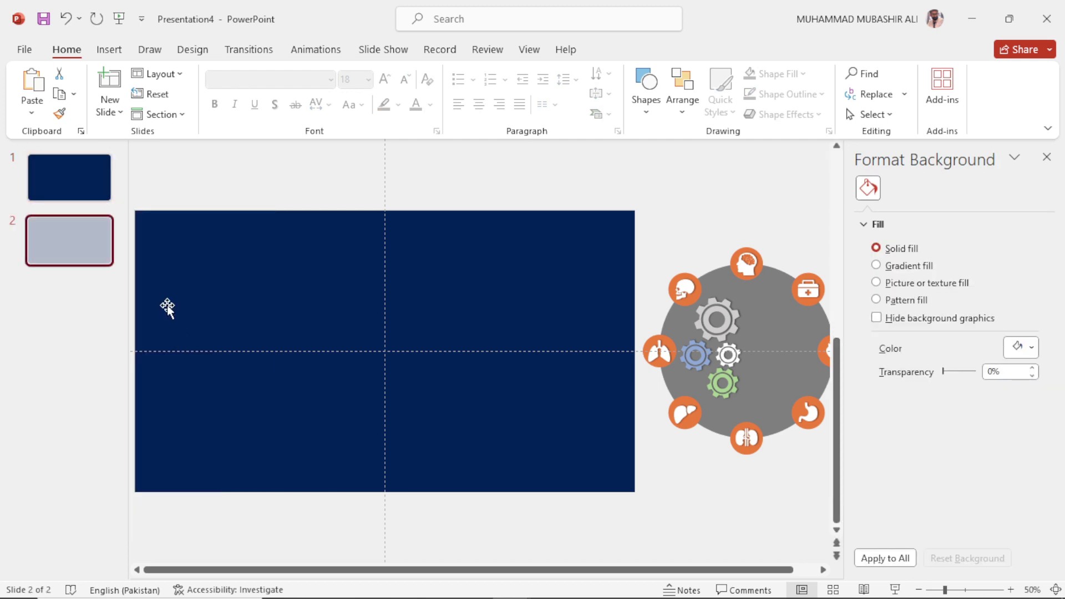
pyautogui.click(113, 56)
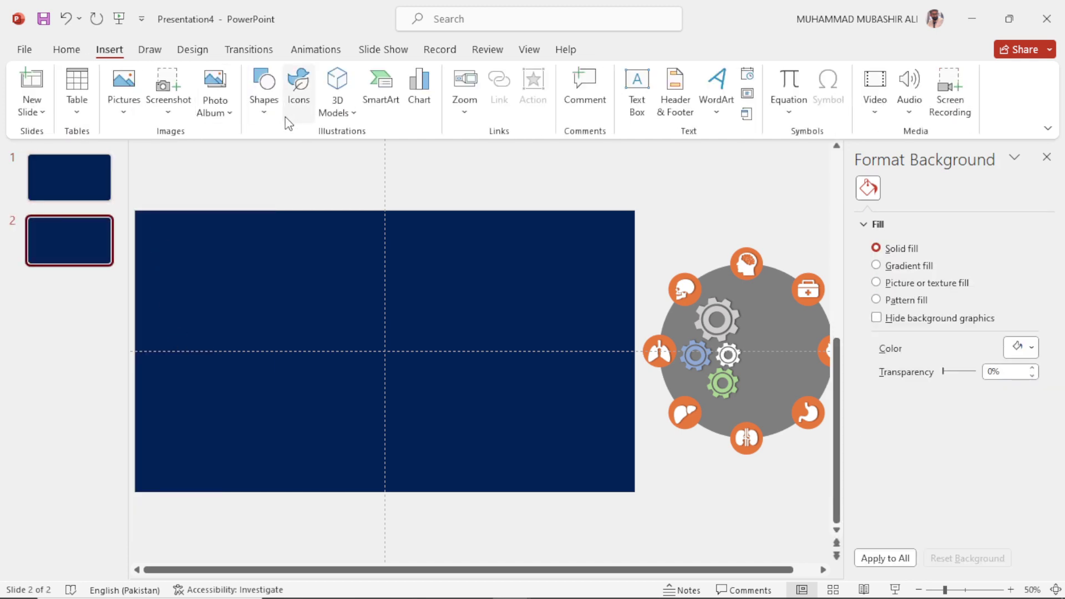
pyautogui.click(267, 114)
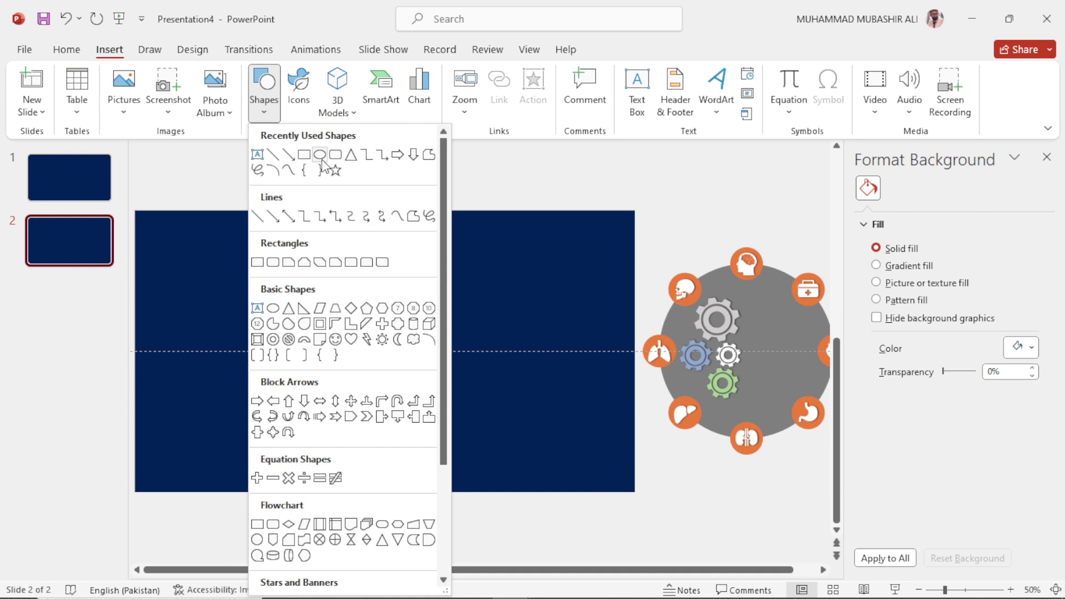
# Draw a rounded rectangle, round it into a full pill and narrow it to 4.29 cm.
pyautogui.click(335, 155)
pyautogui.moveTo(203, 218); pyautogui.dragTo(344, 463)
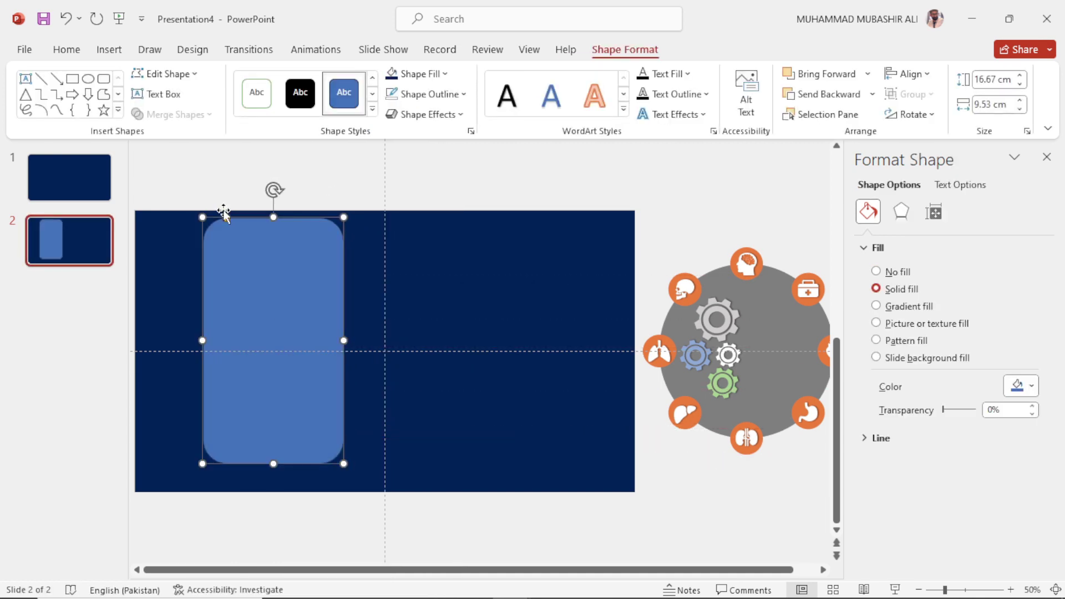
pyautogui.moveTo(226, 217); pyautogui.dragTo(385, 229)
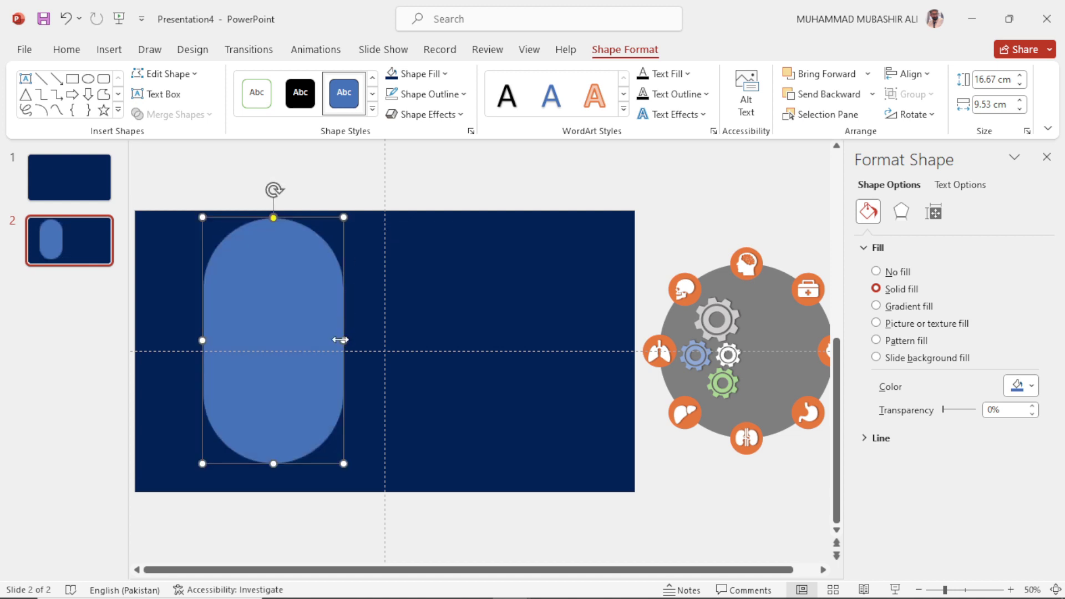
pyautogui.moveTo(343, 339); pyautogui.dragTo(198, 363)
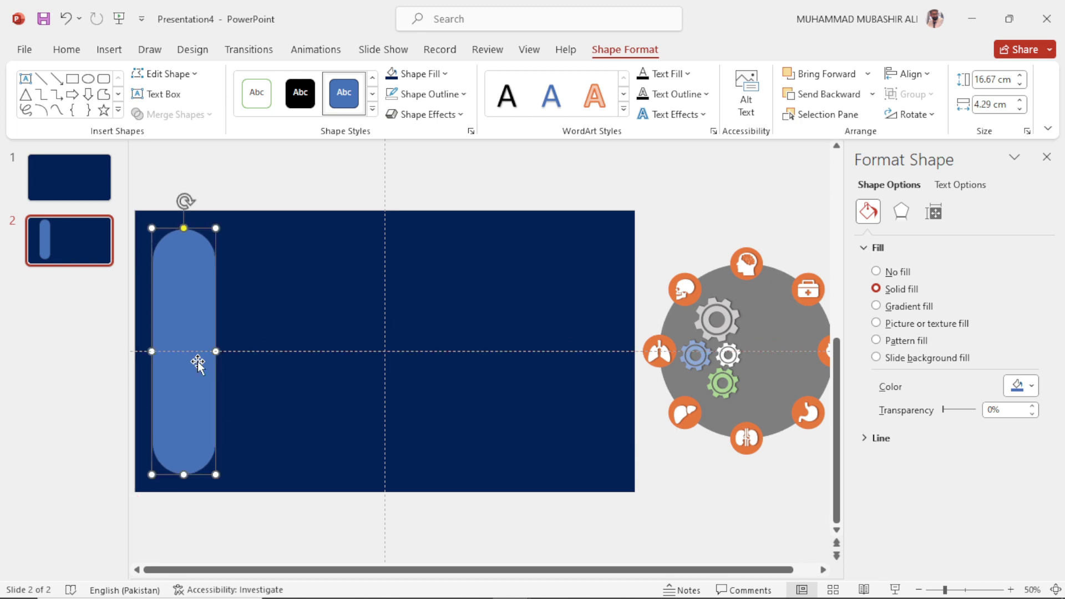
# Subtract the pill from the navy rectangle to cut a pill-shaped hole.
pyautogui.click(293, 303)
pyautogui.keyDown('shift'); pyautogui.click(215, 300); pyautogui.keyUp('shift')
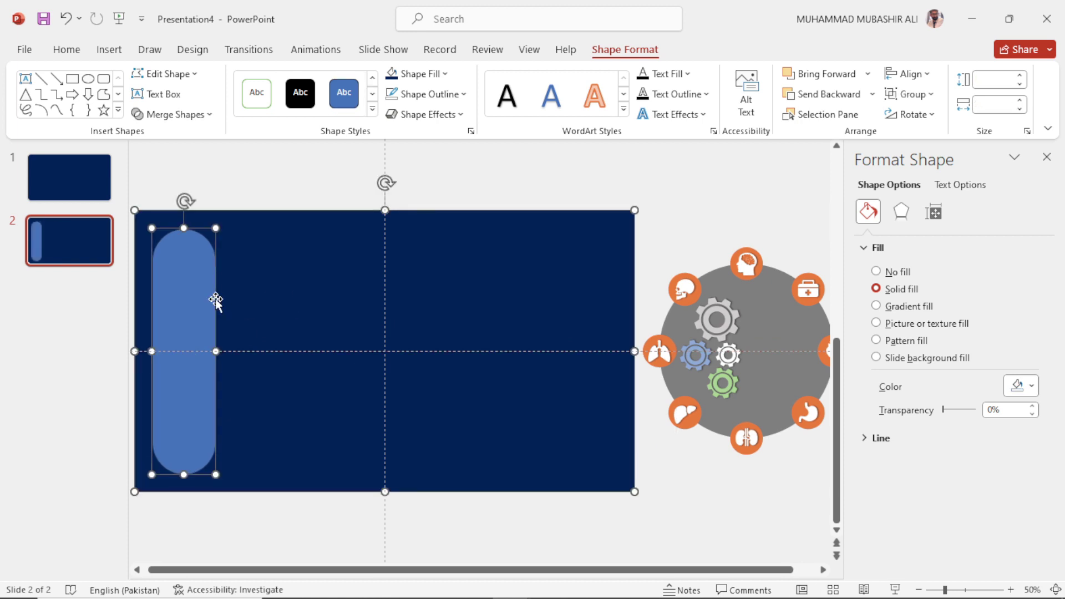
pyautogui.click(171, 114)
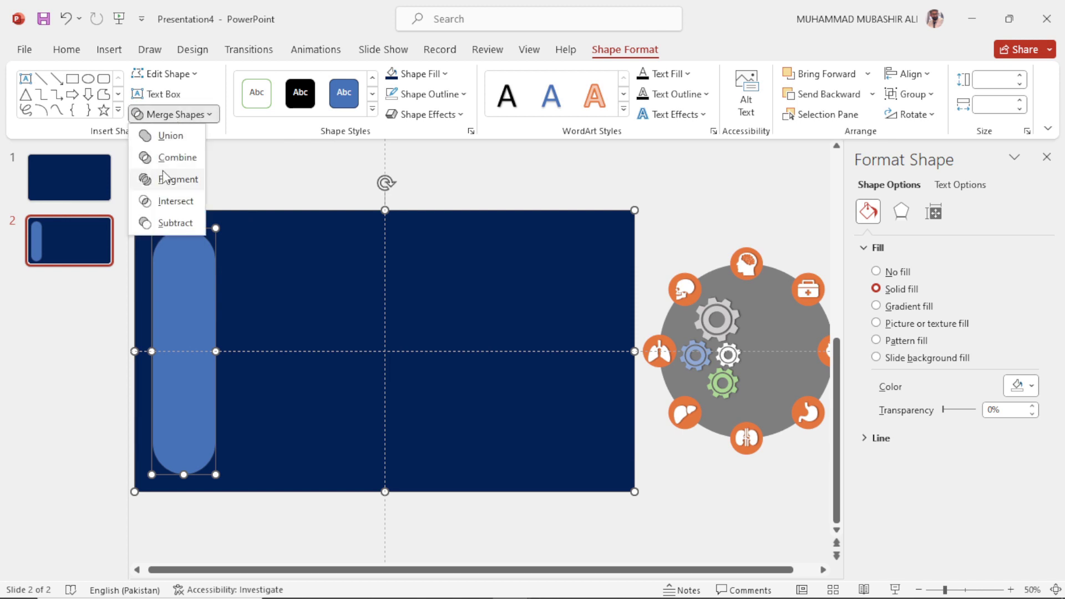
pyautogui.click(158, 223)
# Select only the circular gear graphic.
pyautogui.moveTo(644, 213); pyautogui.dragTo(842, 512)
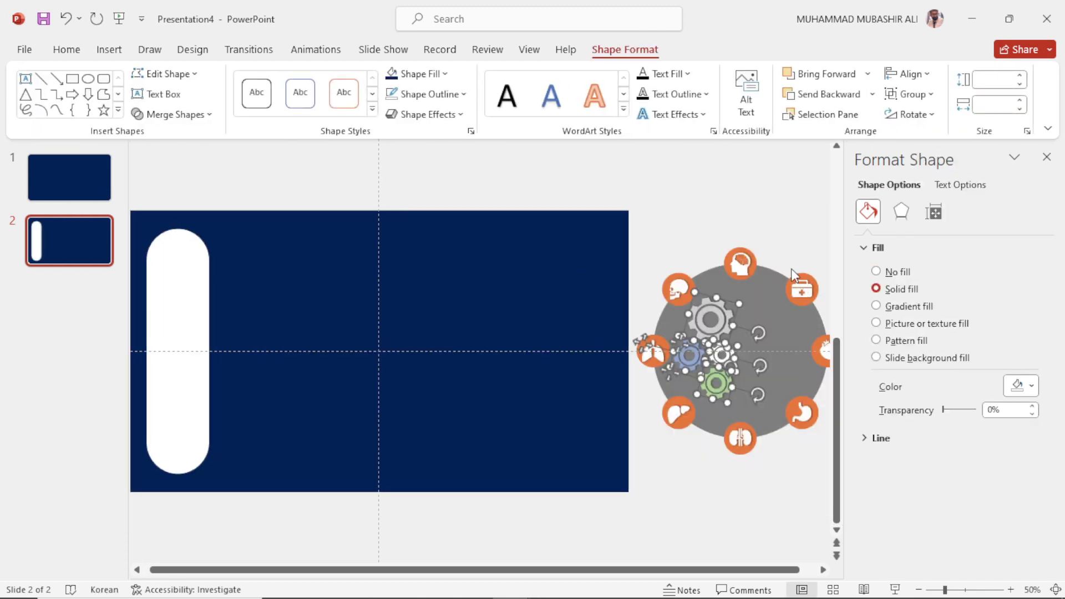
pyautogui.keyDown('shift'); pyautogui.click(601, 251); pyautogui.keyUp('shift')
pyautogui.keyDown('shift'); pyautogui.click(502, 231); pyautogui.keyUp('shift')
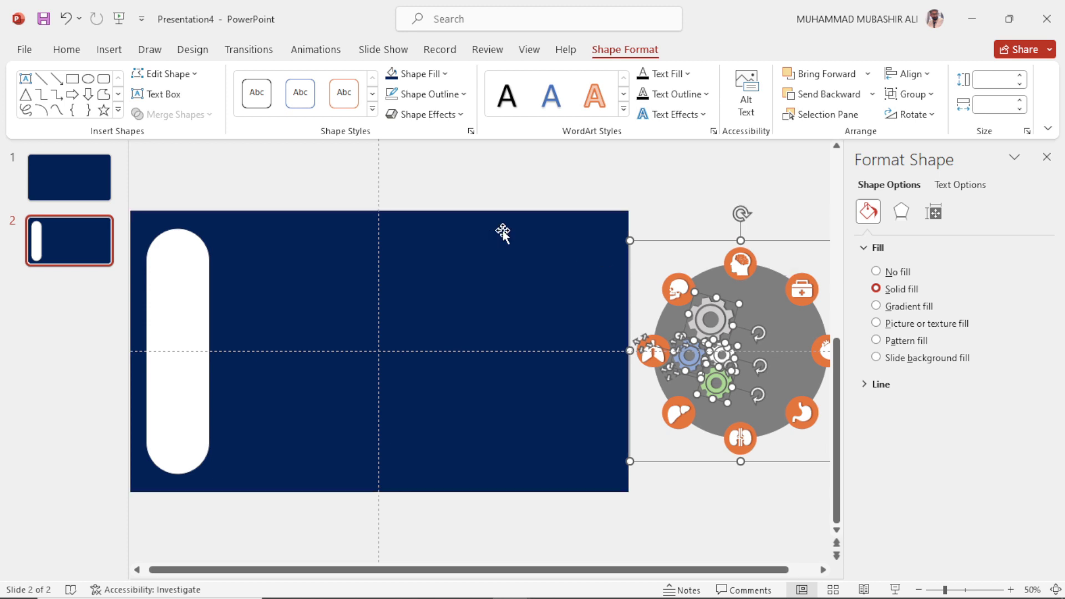
# Move the circular graphic left onto the slide edge and send the navy rectangle to the back.
pyautogui.moveTo(788, 347); pyautogui.dragTo(673, 356)
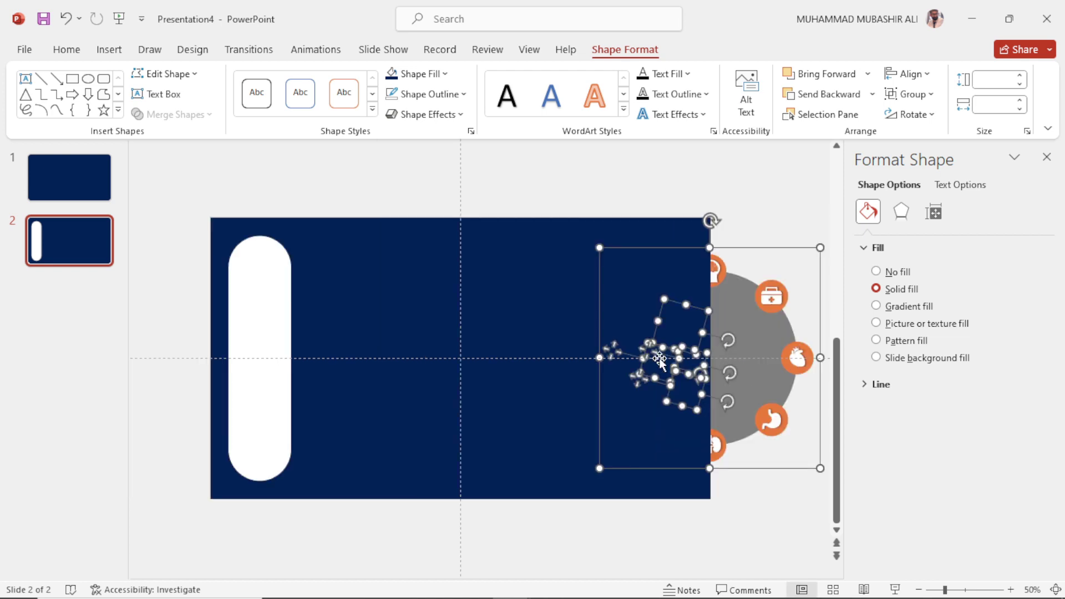
pyautogui.click(514, 339)
pyautogui.rightClick(514, 340)
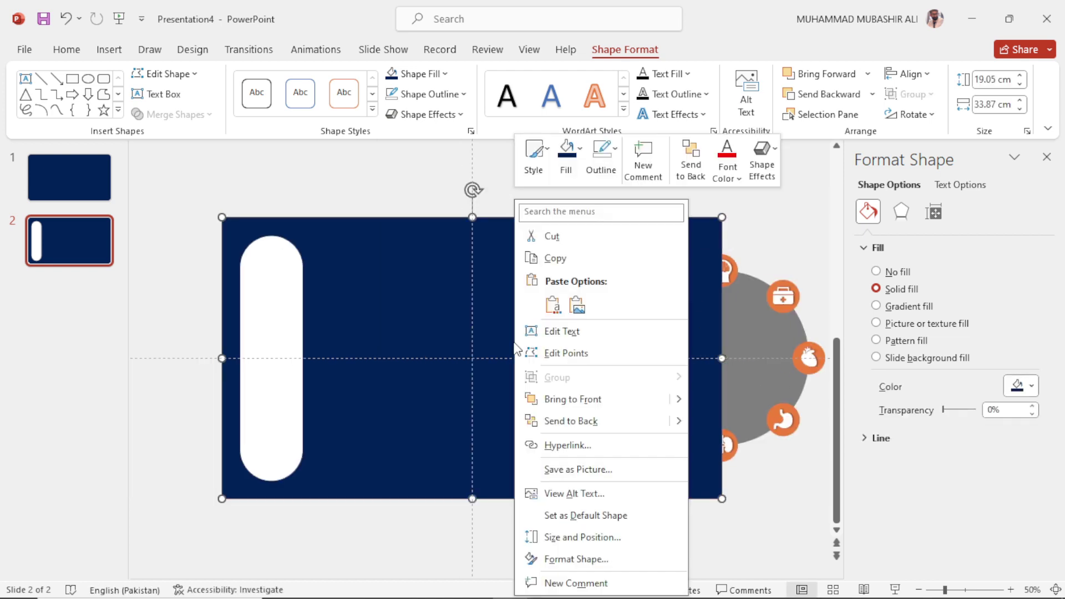
pyautogui.click(565, 426)
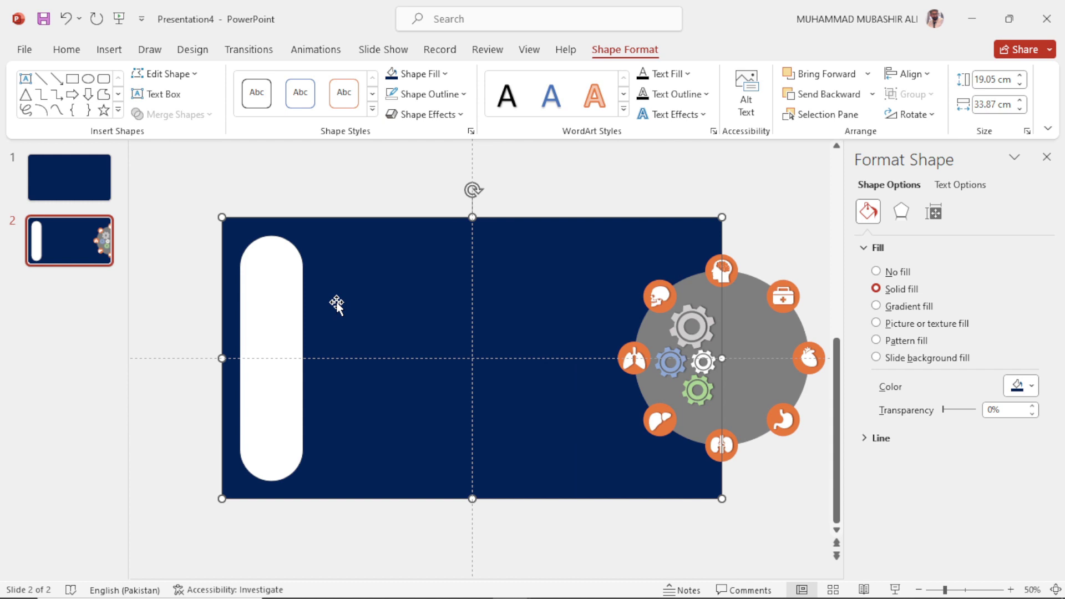
pyautogui.press('Escape')
pyautogui.click(264, 91)
pyautogui.click(303, 155)
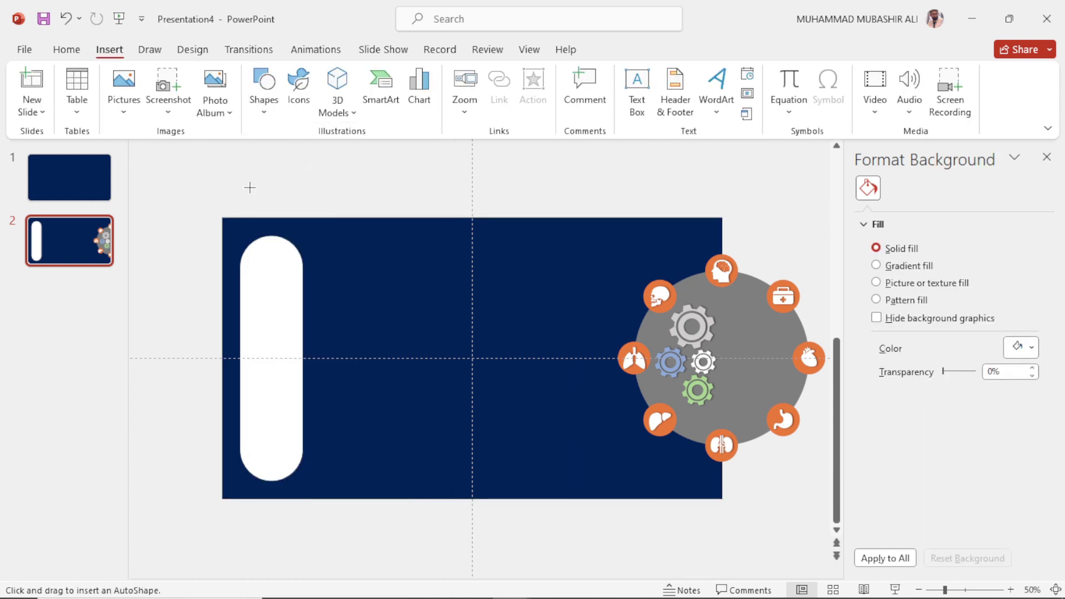
# Draw a tall blue bar over the pill, copy it to four bars and distribute them evenly.
pyautogui.moveTo(231, 171); pyautogui.dragTo(312, 499)
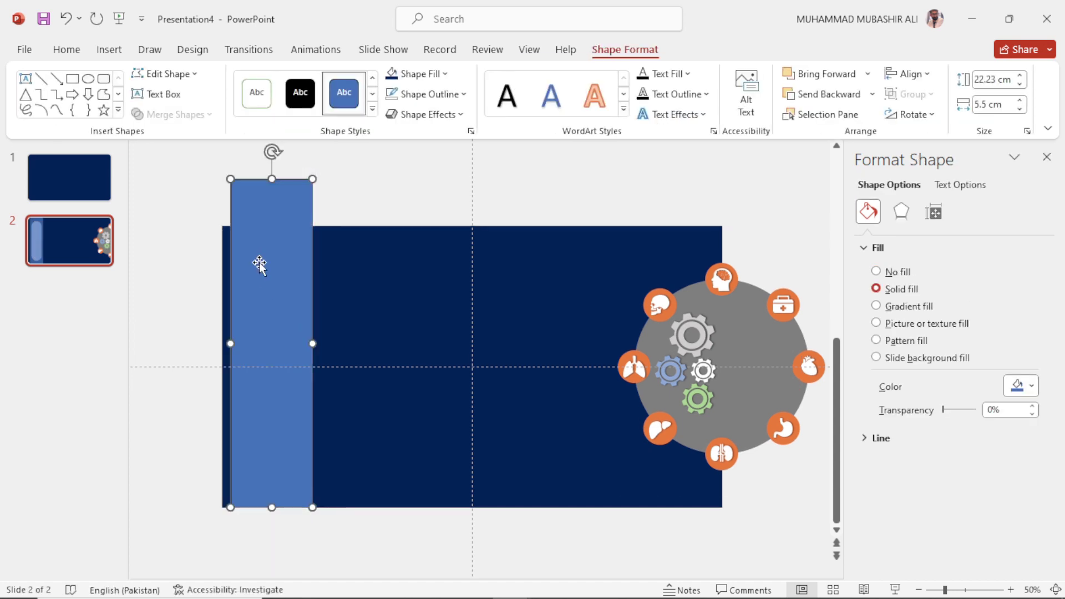
pyautogui.moveTo(260, 255); pyautogui.dragTo(528, 225)
pyautogui.keyDown('shift'); pyautogui.click(468, 230); pyautogui.keyUp('shift')
pyautogui.keyDown('shift'); pyautogui.click(382, 230); pyautogui.keyUp('shift')
pyautogui.keyDown('shift'); pyautogui.click(286, 244); pyautogui.keyUp('shift')
pyautogui.click(908, 73)
pyautogui.click(924, 232)
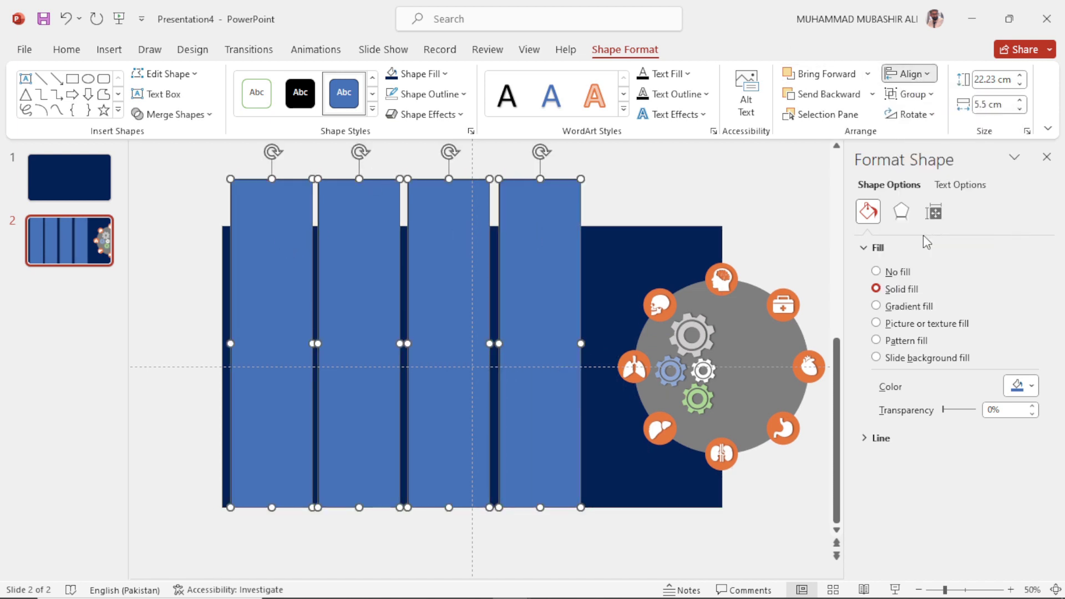
# Copy the bars to make eight and distribute all eight evenly.
pyautogui.moveTo(461, 298); pyautogui.dragTo(809, 250)
pyautogui.keyDown('ctrl'); pyautogui.click(455, 247); pyautogui.keyUp('ctrl')
pyautogui.keyDown('ctrl'); pyautogui.click(368, 260); pyautogui.keyUp('ctrl')
pyautogui.keyDown('ctrl'); pyautogui.click(304, 273); pyautogui.keyUp('ctrl')
pyautogui.keyDown('ctrl'); pyautogui.click(195, 281); pyautogui.keyUp('ctrl')
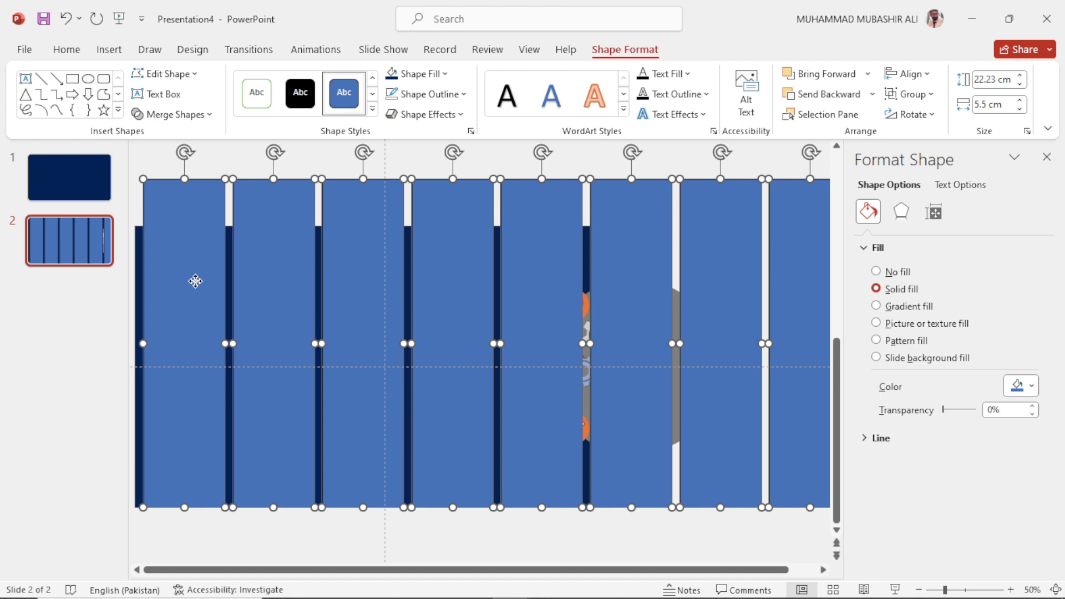
pyautogui.click(907, 74)
pyautogui.click(932, 228)
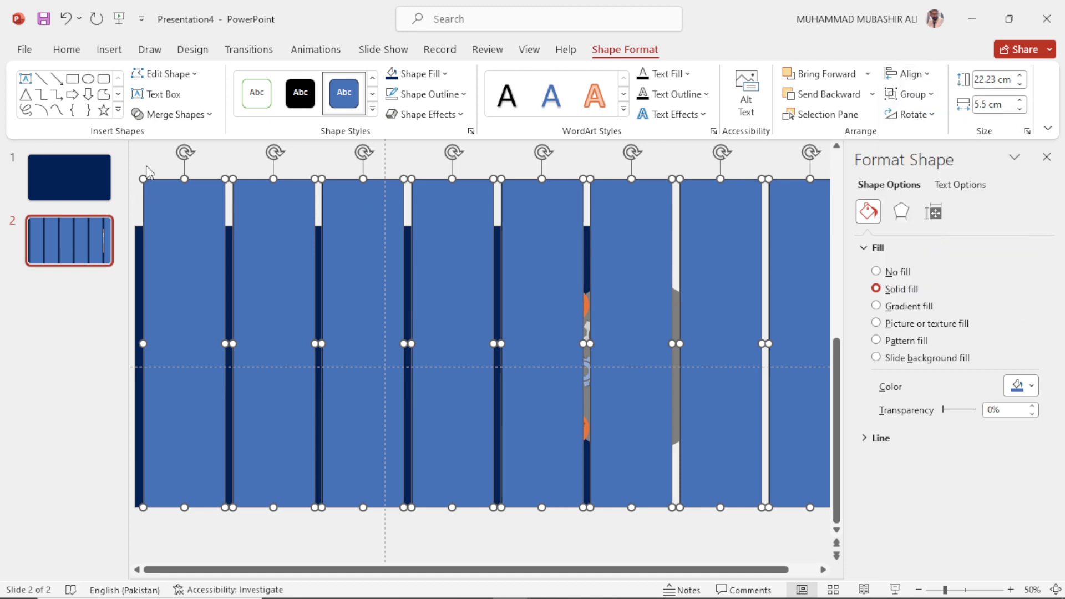
# Remove the outlines from all eight bars and start eyedropping a palette colour.
pyautogui.click(424, 93)
pyautogui.click(438, 264)
pyautogui.click(232, 156)
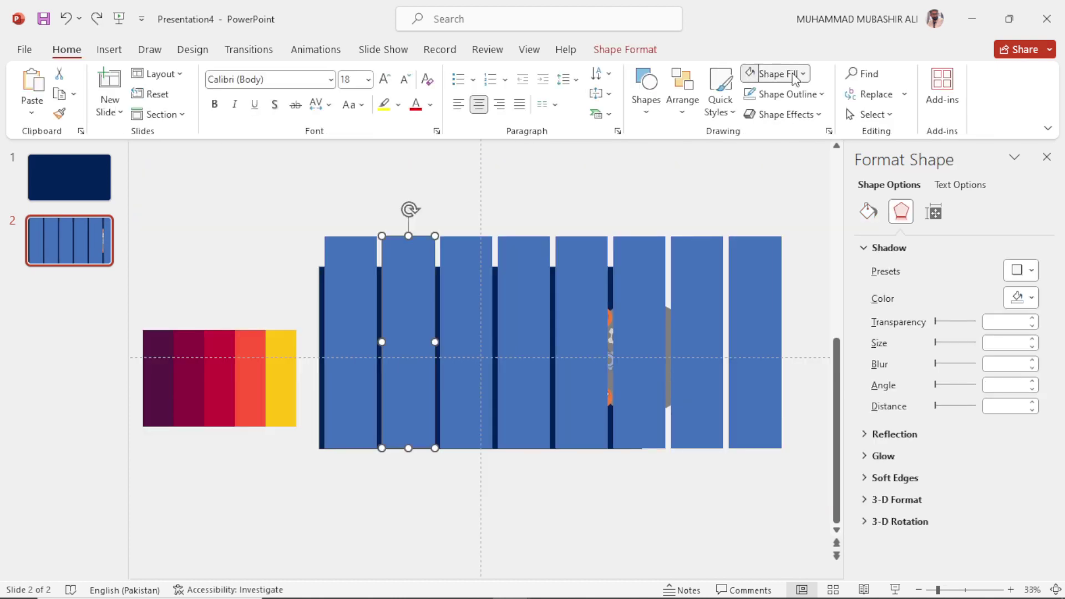
pyautogui.click(776, 74)
pyautogui.click(777, 335)
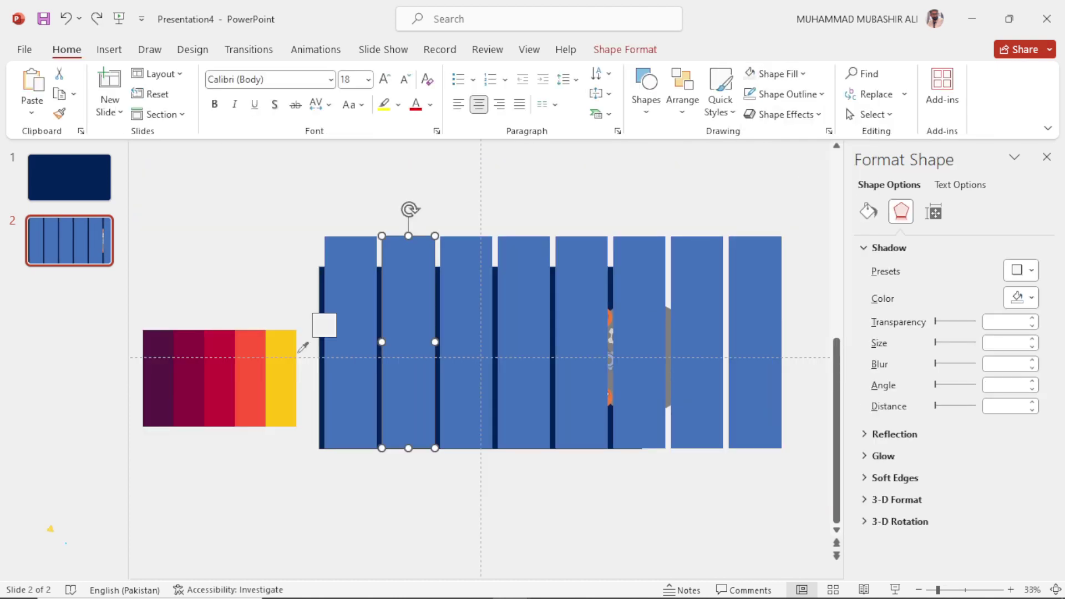
# Eyedrop dark purple, crimson and red from the palette onto bars two to four.
pyautogui.click(165, 374)
pyautogui.click(466, 255)
pyautogui.click(776, 74)
pyautogui.click(787, 334)
pyautogui.click(188, 366)
pyautogui.click(523, 260)
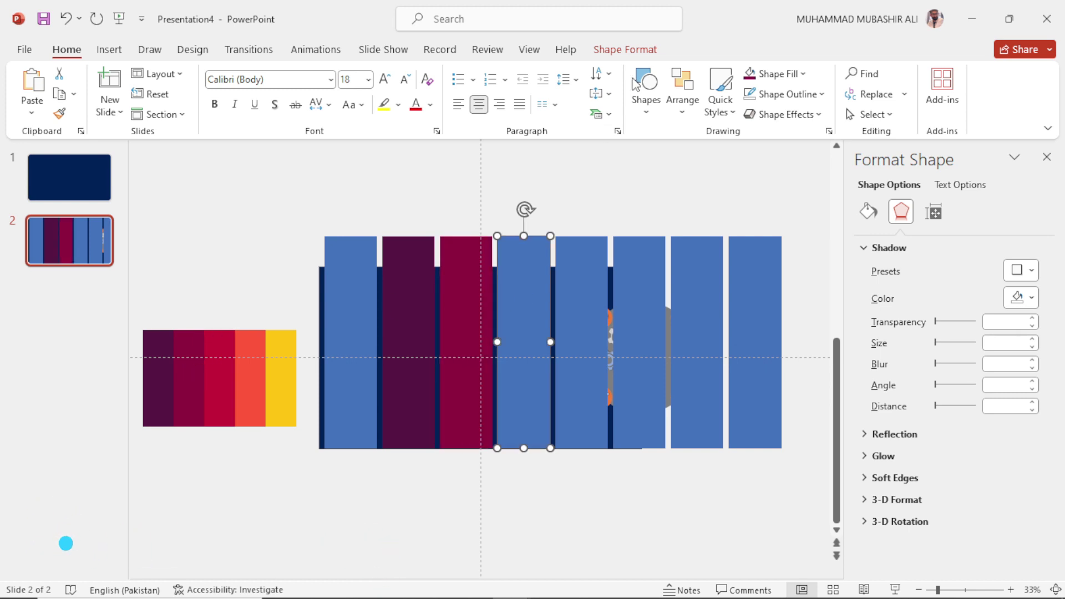
pyautogui.click(625, 50)
pyautogui.click(420, 74)
pyautogui.click(440, 335)
pyautogui.click(225, 371)
# Eyedrop orange, yellow and dark purple from the palette onto bars five to seven.
pyautogui.click(577, 302)
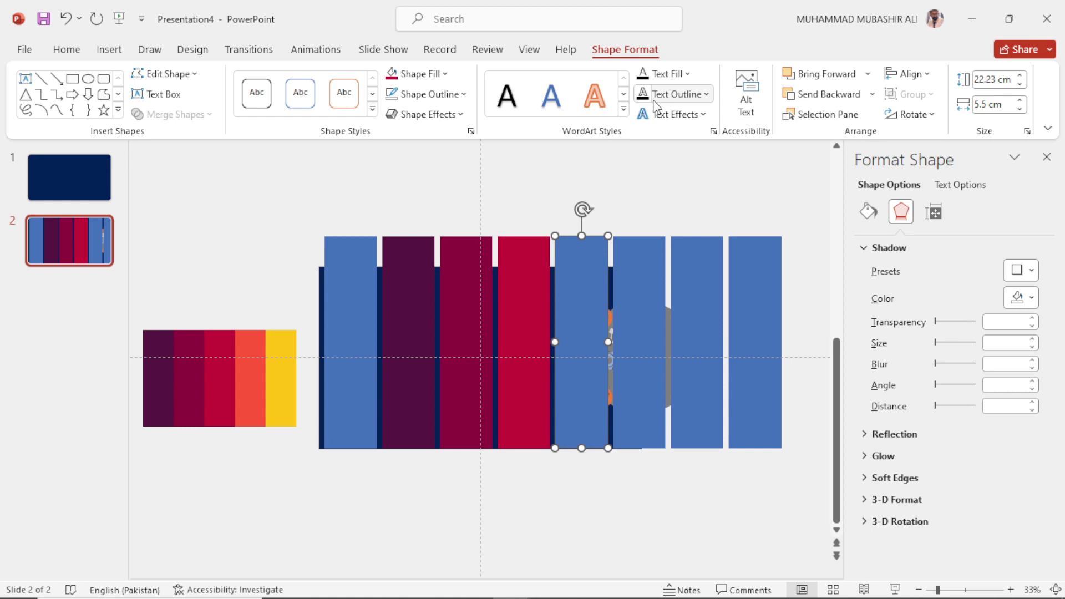
pyautogui.click(416, 74)
pyautogui.click(436, 335)
pyautogui.click(259, 364)
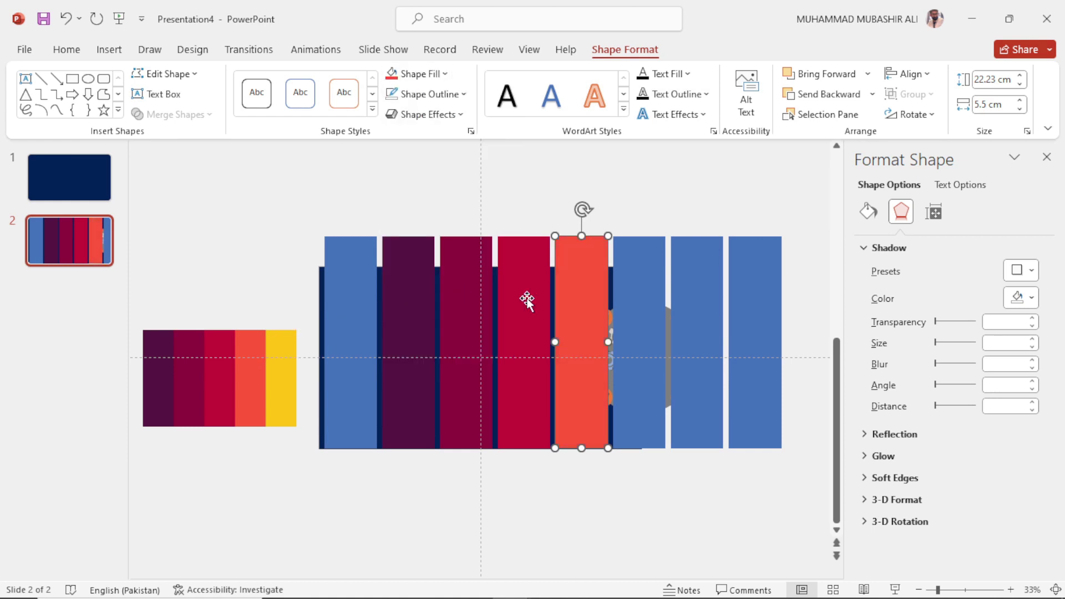
pyautogui.click(638, 299)
pyautogui.click(420, 74)
pyautogui.click(436, 335)
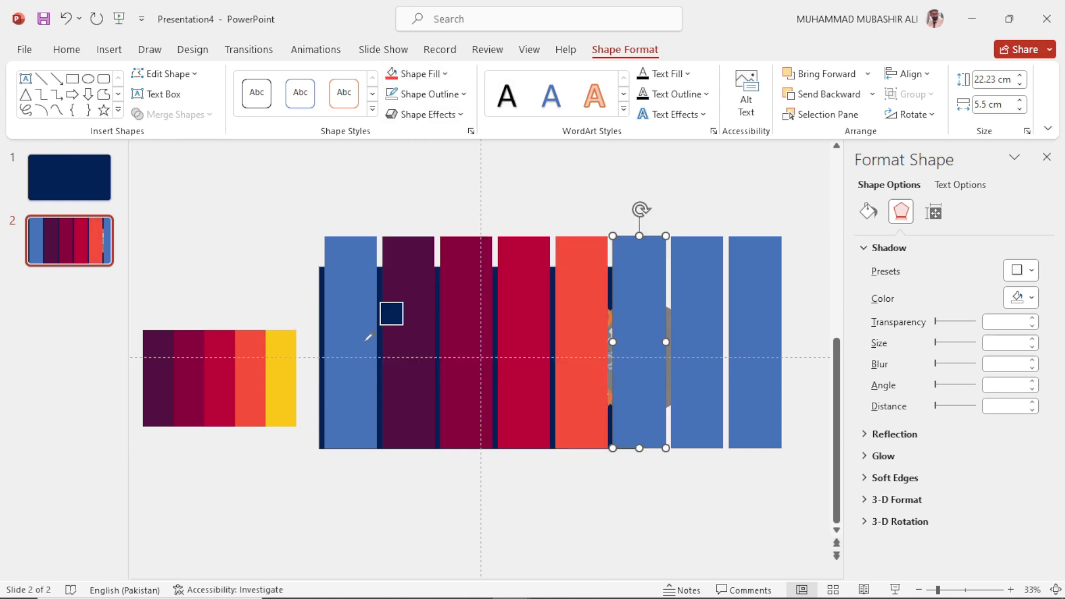
pyautogui.click(281, 382)
pyautogui.click(700, 292)
pyautogui.click(444, 77)
pyautogui.click(436, 335)
pyautogui.click(165, 357)
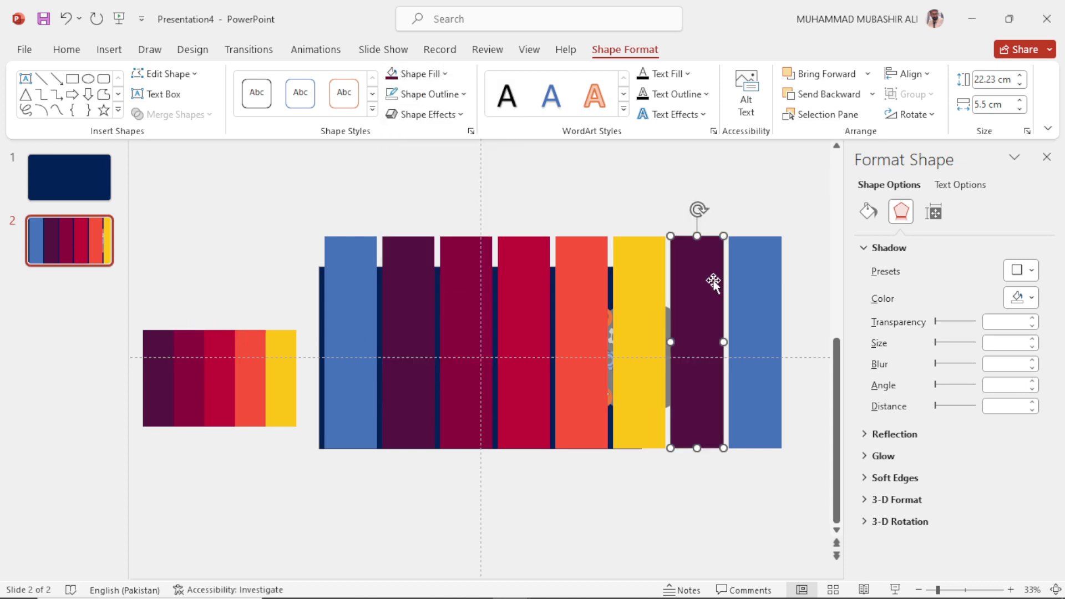
# Fill the eighth bar dark crimson and the first bar grey with the eyedropper.
pyautogui.click(743, 277)
pyautogui.click(416, 73)
pyautogui.click(436, 336)
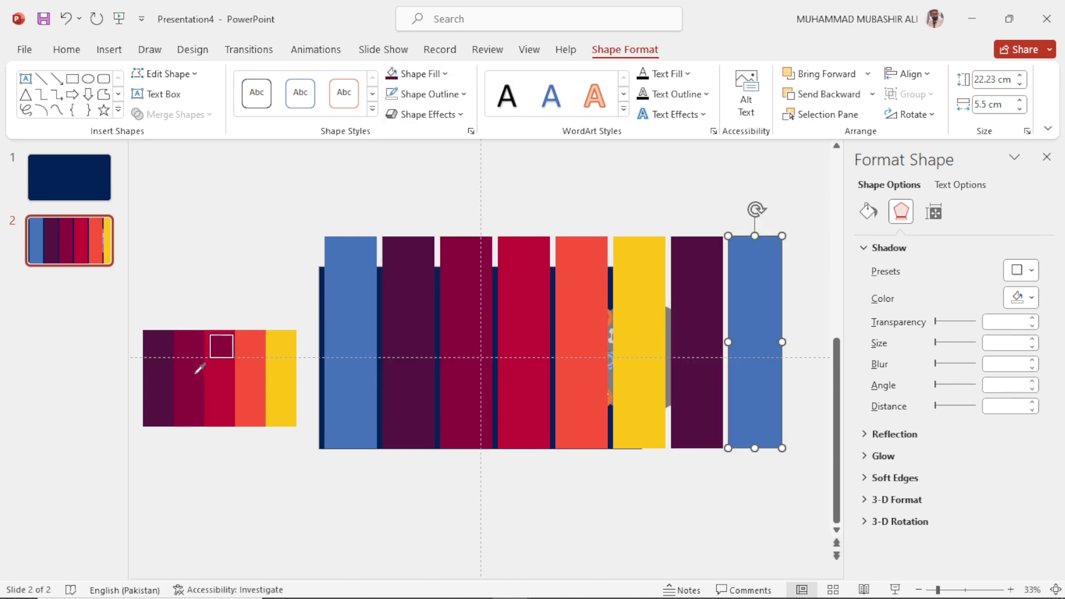
pyautogui.click(198, 367)
pyautogui.click(344, 290)
pyautogui.click(414, 74)
pyautogui.click(411, 335)
pyautogui.click(672, 329)
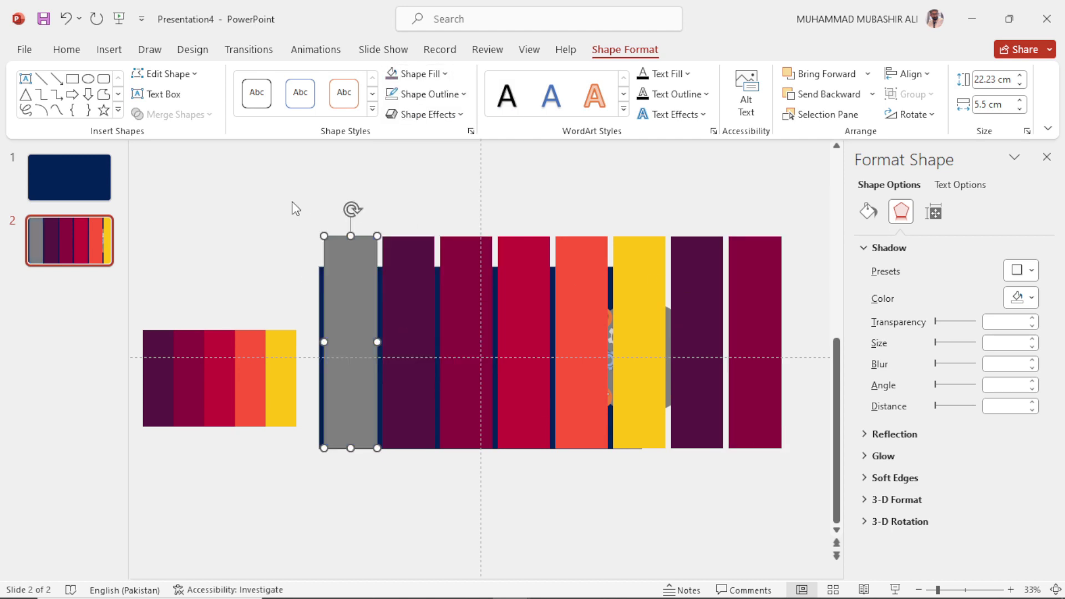
# Delete the colour palette swatches from the slide.
pyautogui.click(298, 207)
pyautogui.click(352, 240)
pyautogui.click(257, 352)
pyautogui.press('Delete')
# Select the first six coloured bars.
pyautogui.click(358, 278)
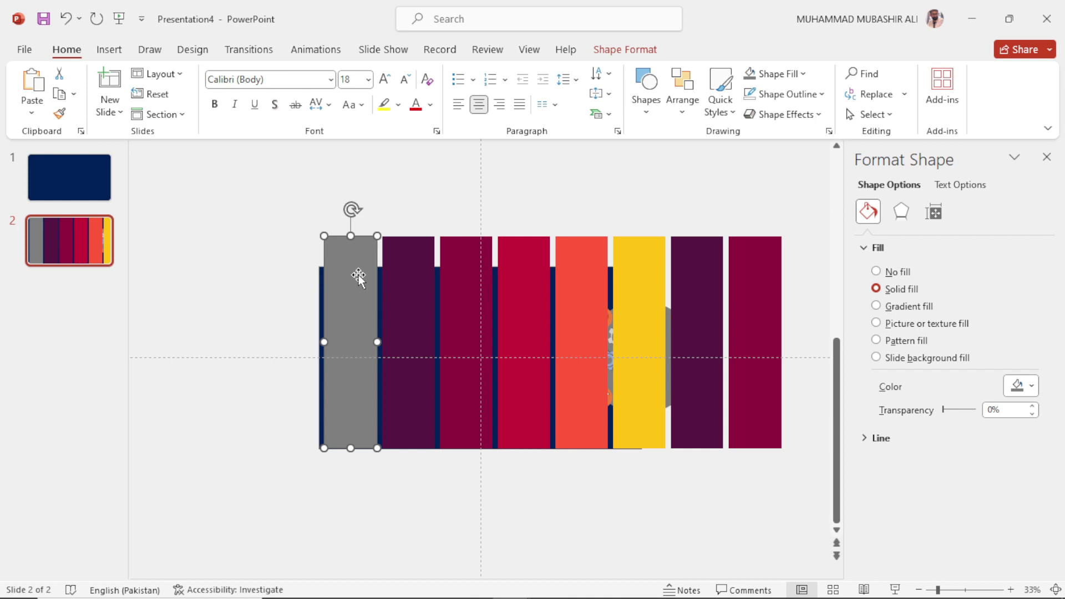
pyautogui.keyDown('shift'); pyautogui.click(394, 284); pyautogui.keyUp('shift')
pyautogui.keyDown('shift'); pyautogui.click(460, 295); pyautogui.keyUp('shift')
pyautogui.keyDown('shift'); pyautogui.click(538, 301); pyautogui.keyUp('shift')
pyautogui.keyDown('shift'); pyautogui.click(582, 310); pyautogui.keyUp('shift')
pyautogui.keyDown('shift'); pyautogui.click(630, 320); pyautogui.keyUp('shift')
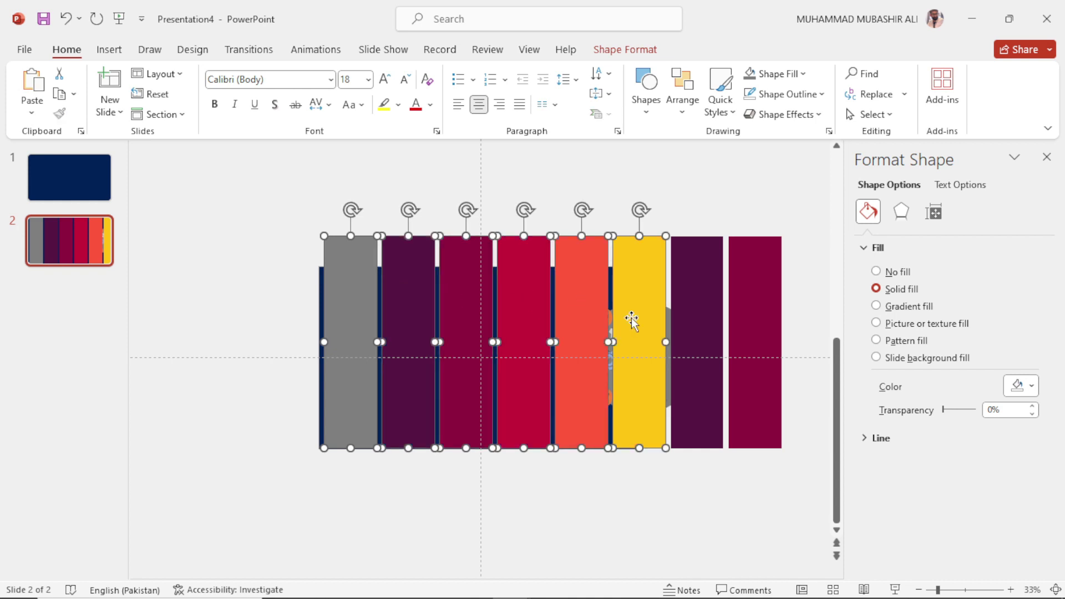
# Send all eight coloured bars behind the navy shape and group them.
pyautogui.keyDown('shift'); pyautogui.click(693, 323); pyautogui.keyUp('shift')
pyautogui.keyDown('shift'); pyautogui.click(745, 324); pyautogui.keyUp('shift')
pyautogui.rightClick(745, 324)
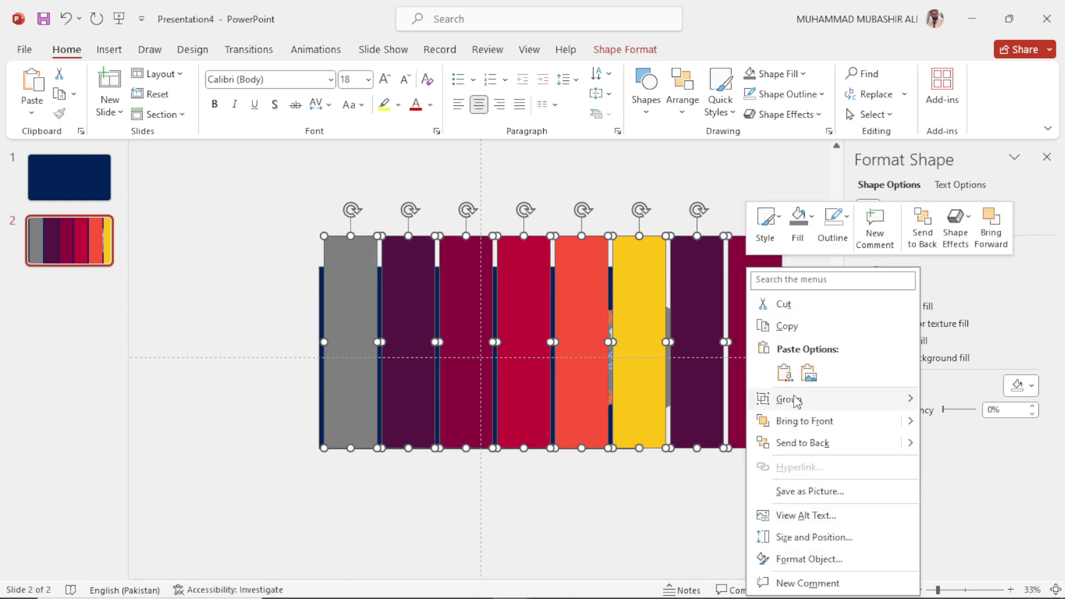
pyautogui.moveTo(796, 401)
pyautogui.click(810, 442)
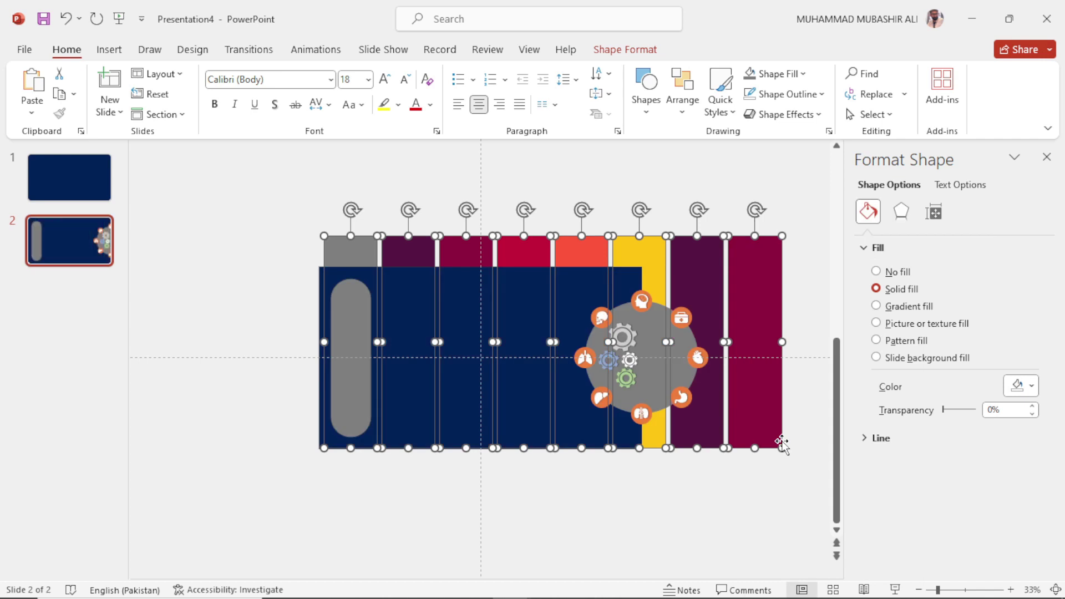
pyautogui.hotkey('ctrl', 'g')
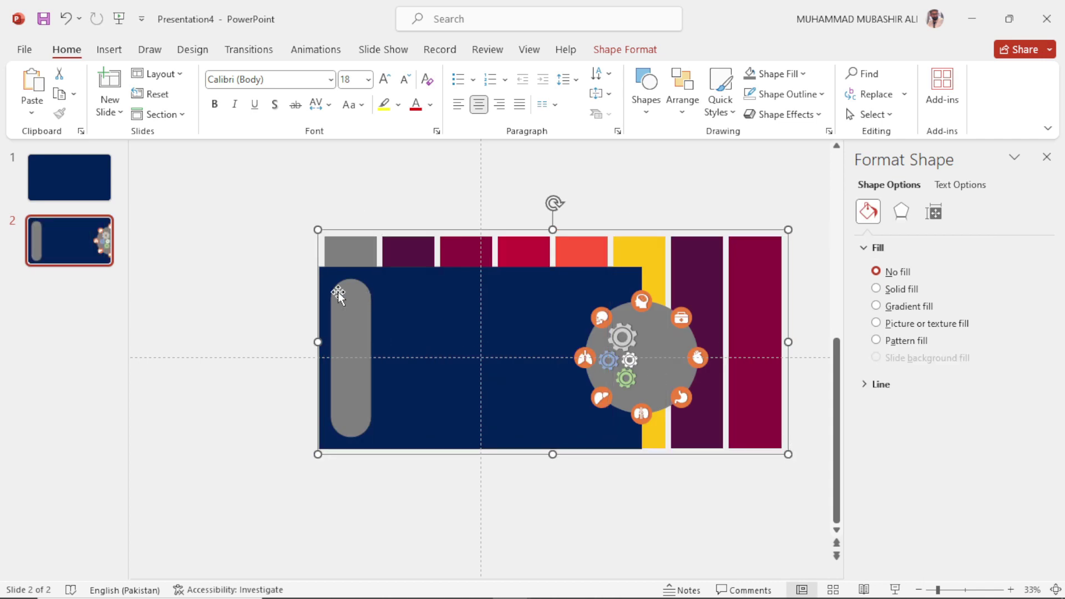
pyautogui.click(221, 236)
# Rotate the big grey, blue, green and small white gears to new angles.
pyautogui.scroll(2, 646, 346)
pyautogui.click(627, 339)
pyautogui.moveTo(654, 335); pyautogui.dragTo(478, 335)
pyautogui.click(591, 360)
pyautogui.moveTo(614, 361); pyautogui.dragTo(474, 393)
pyautogui.click(618, 389)
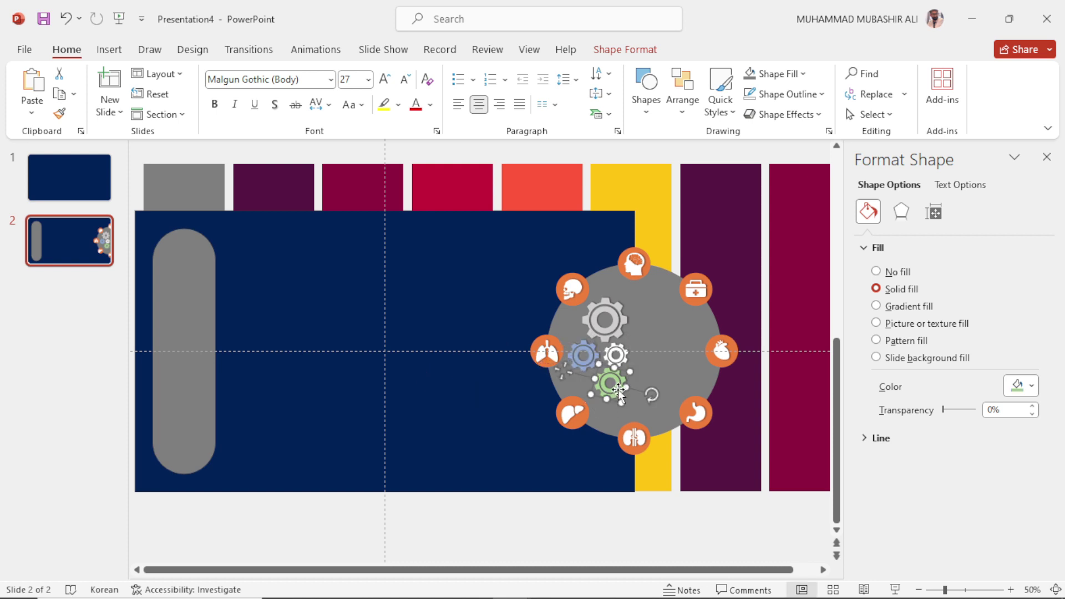
pyautogui.moveTo(650, 394); pyautogui.dragTo(437, 393)
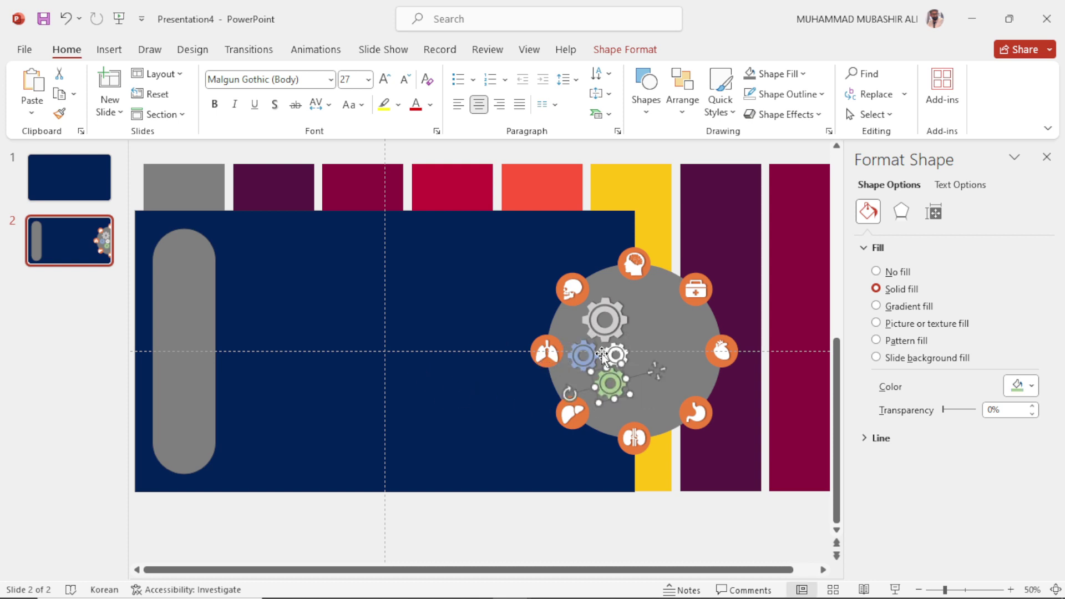
pyautogui.click(620, 353)
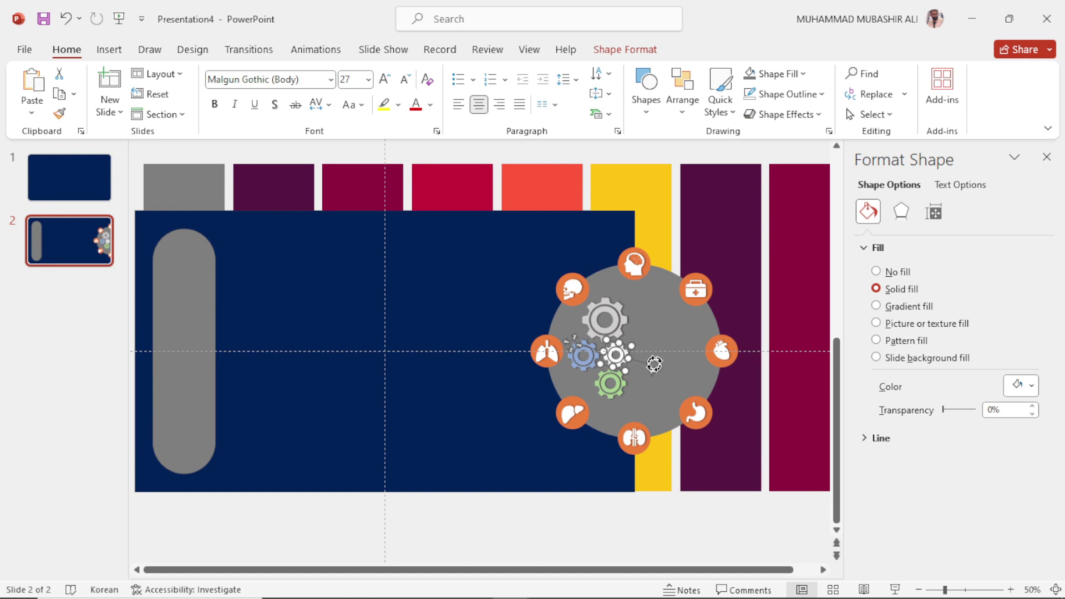
pyautogui.moveTo(654, 364); pyautogui.dragTo(466, 390)
pyautogui.rightClick(71, 251)
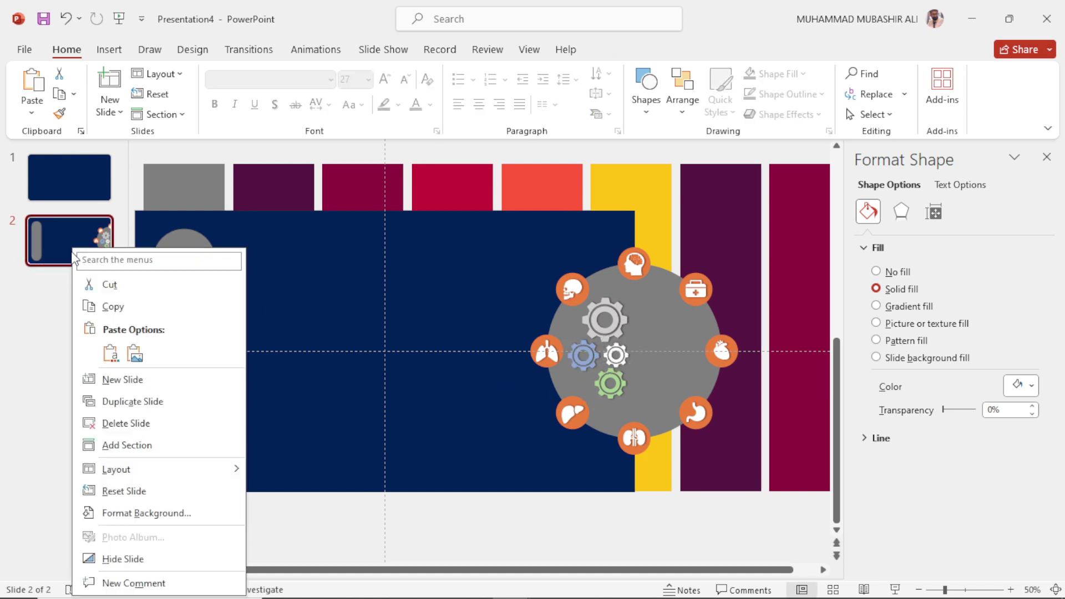
# Duplicate slide 2 as slide 3 and shift its coloured bars left by one bar.
pyautogui.press('Escape')
pyautogui.hotkey('ctrl', 'd')
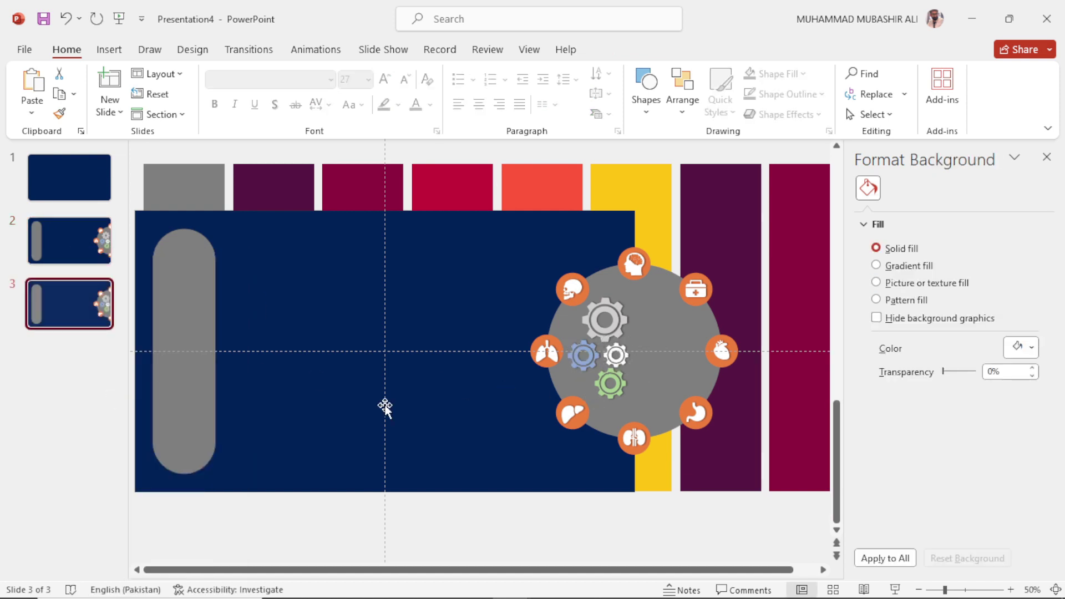
pyautogui.click(358, 203)
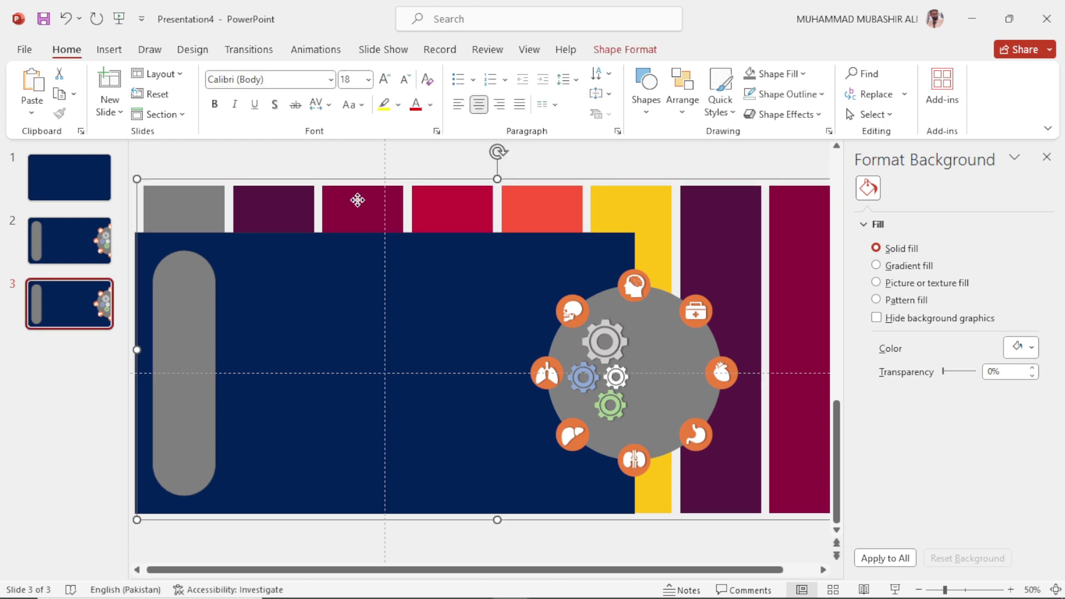
pyautogui.moveTo(358, 203); pyautogui.dragTo(272, 202)
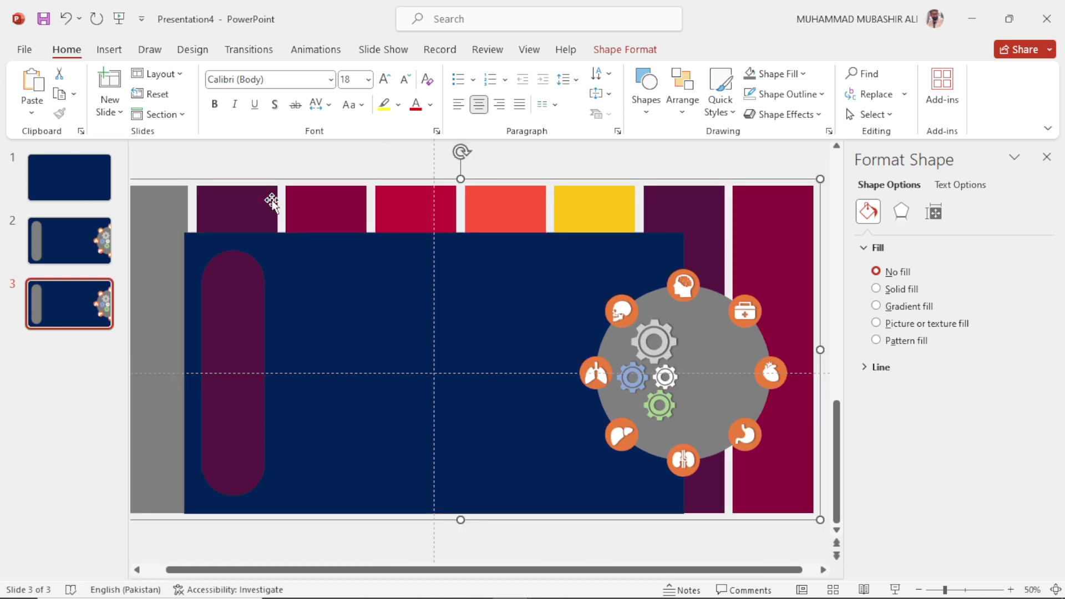
# Rotate the ring of organ icons one step clockwise.
pyautogui.click(720, 328)
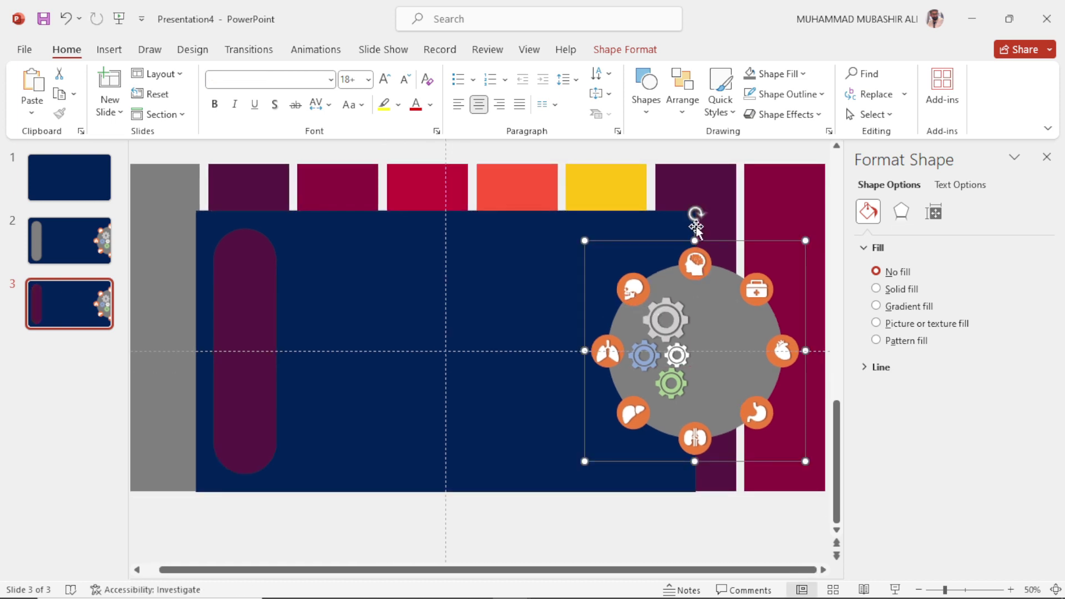
pyautogui.moveTo(697, 215); pyautogui.dragTo(721, 234)
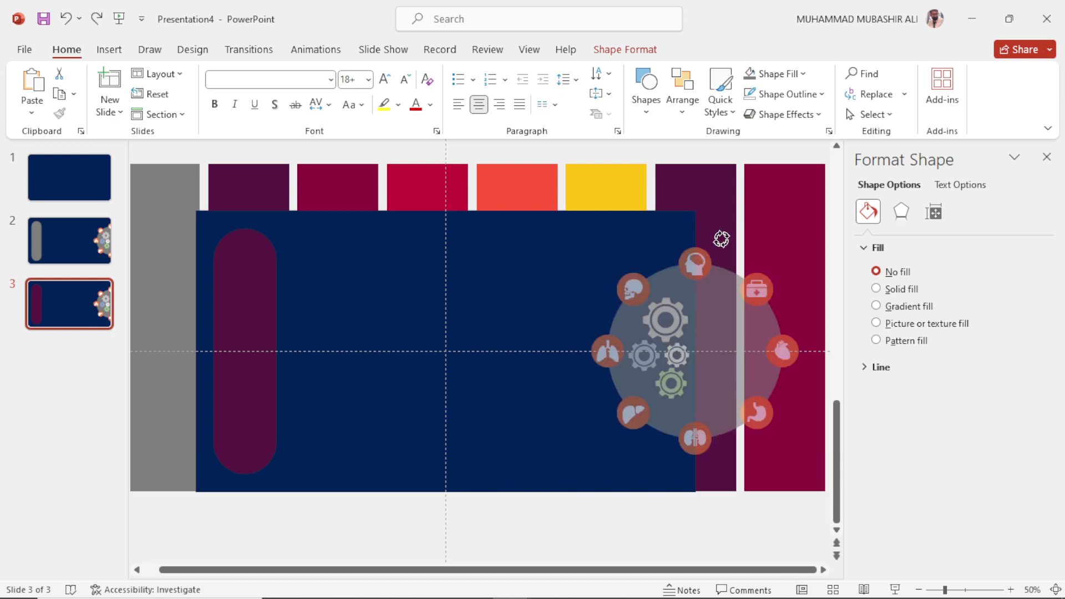
pyautogui.moveTo(717, 274); pyautogui.dragTo(755, 302)
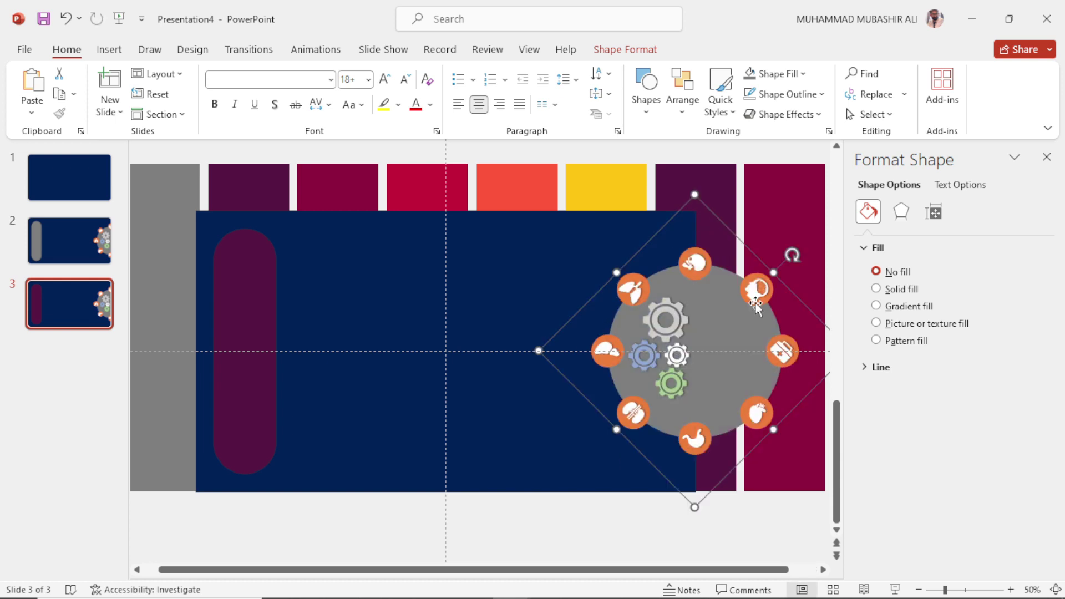
# Turn the grey, blue, green and small white gears to new angles.
pyautogui.click(673, 315)
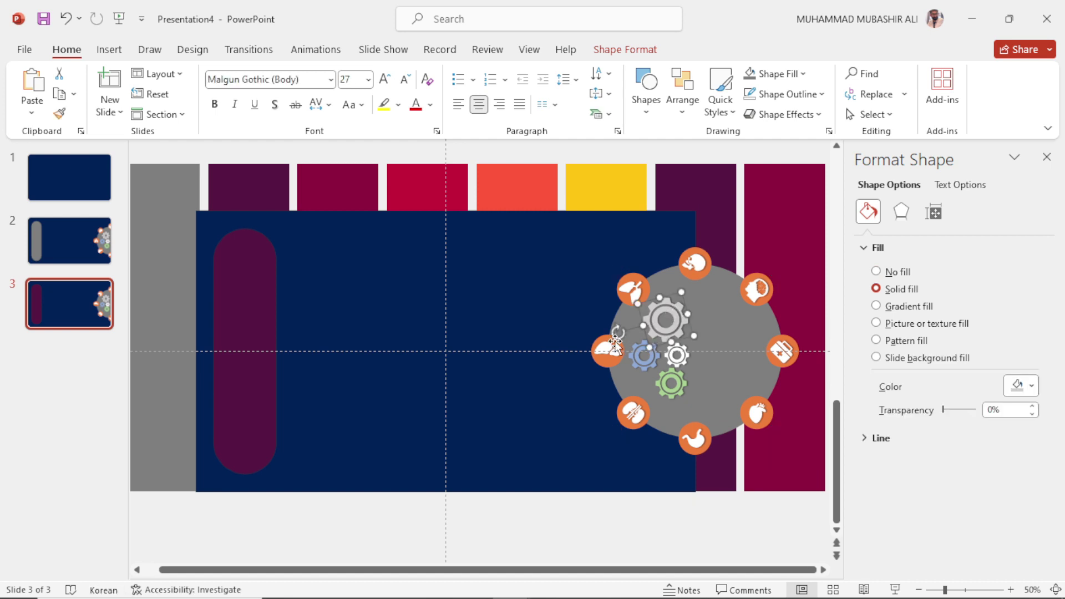
pyautogui.moveTo(614, 339); pyautogui.dragTo(718, 271)
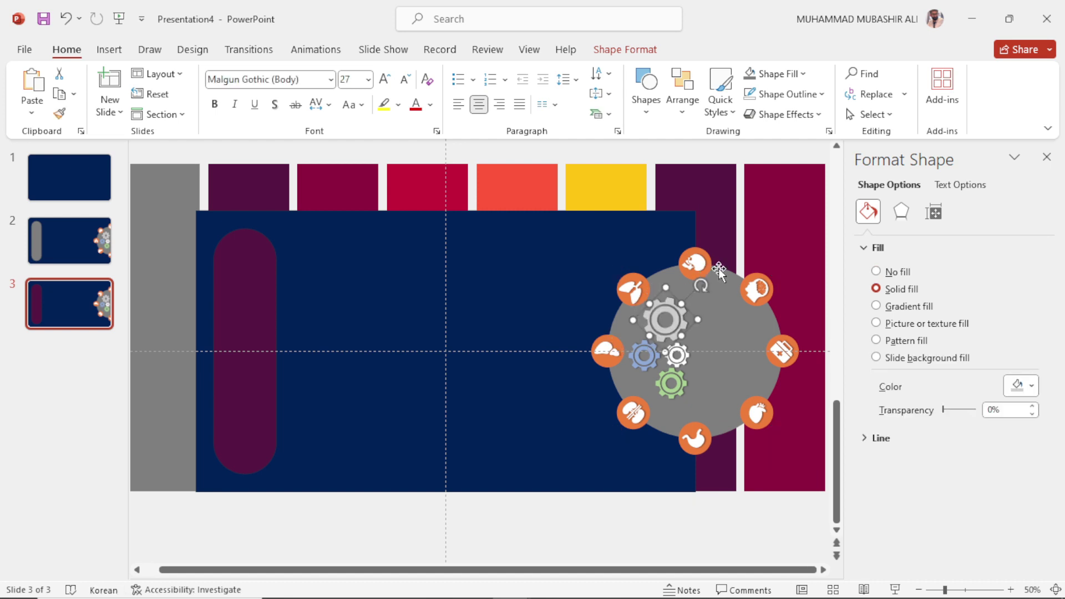
pyautogui.click(652, 358)
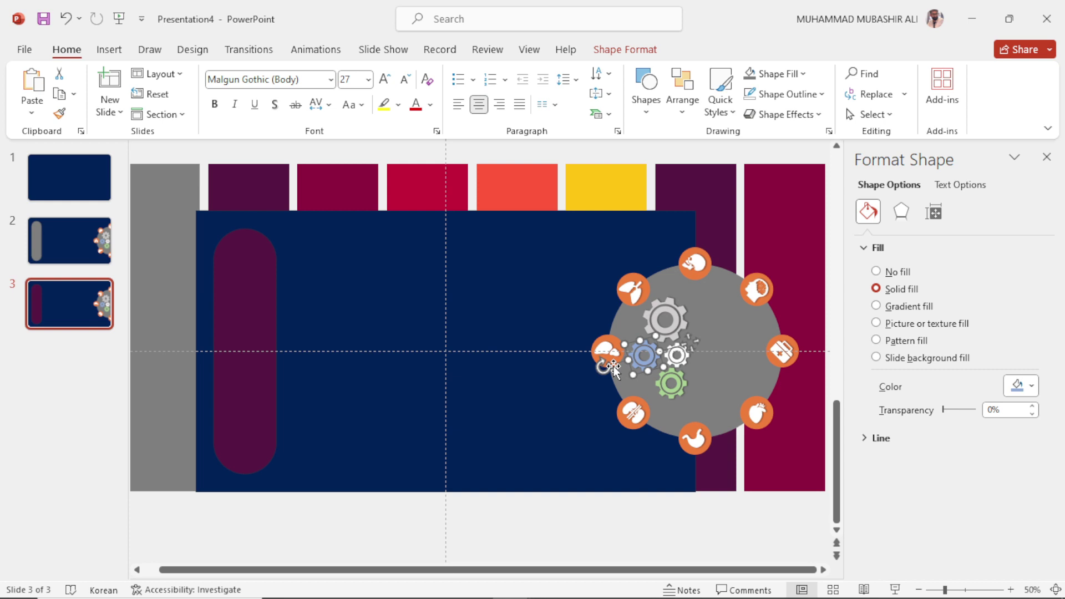
pyautogui.moveTo(602, 366); pyautogui.dragTo(633, 398)
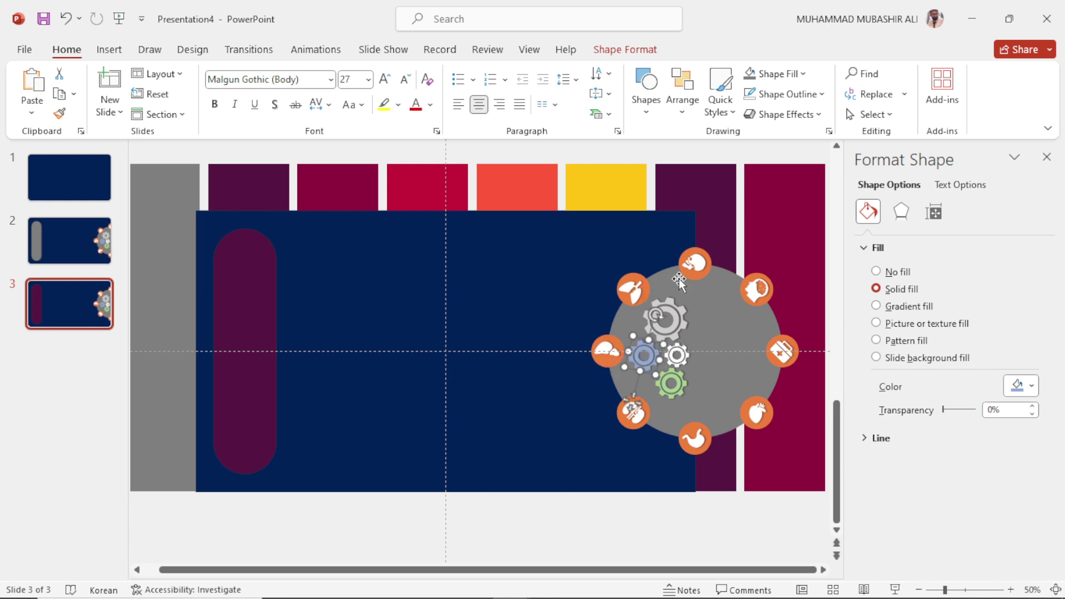
pyautogui.click(679, 385)
pyautogui.moveTo(631, 391); pyautogui.dragTo(656, 430)
pyautogui.click(681, 358)
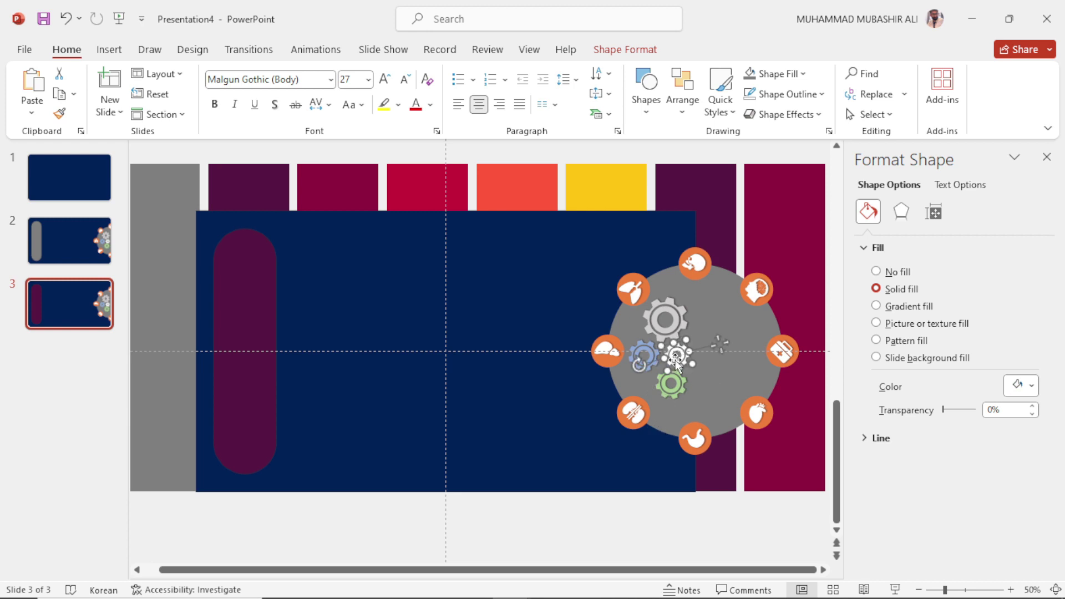
pyautogui.moveTo(636, 367); pyautogui.dragTo(637, 368)
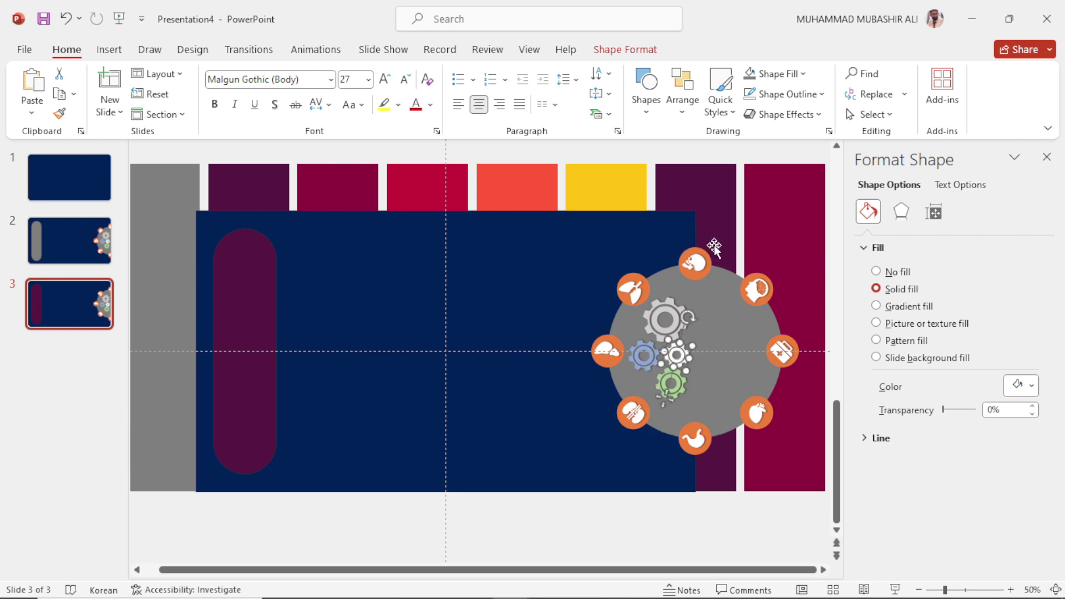
pyautogui.click(721, 304)
# Eyedrop the maroon pill colour into the large circle behind the gears.
pyautogui.click(720, 306)
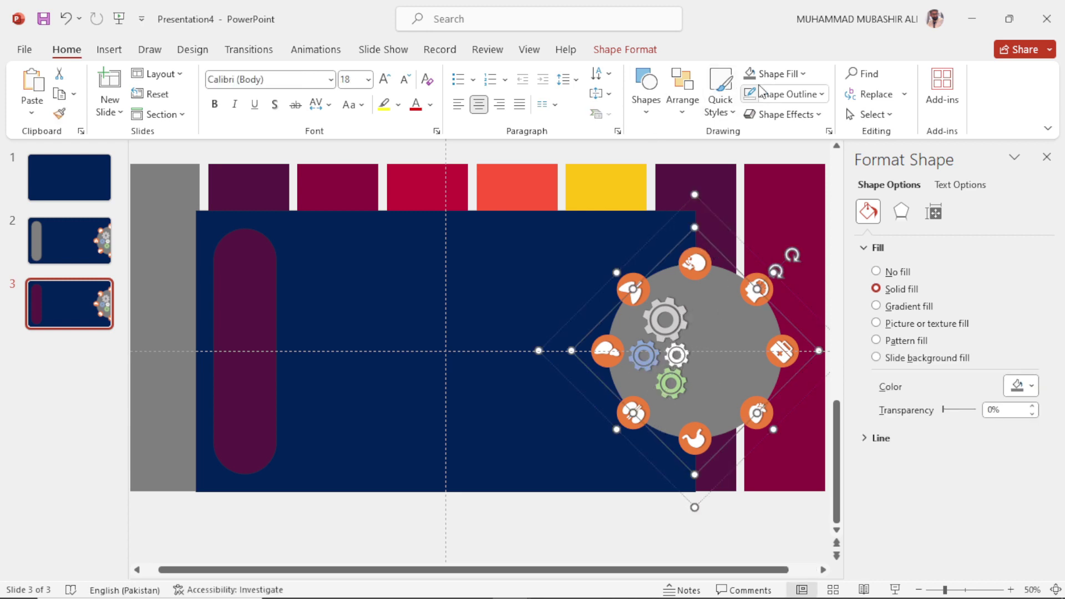
pyautogui.click(784, 75)
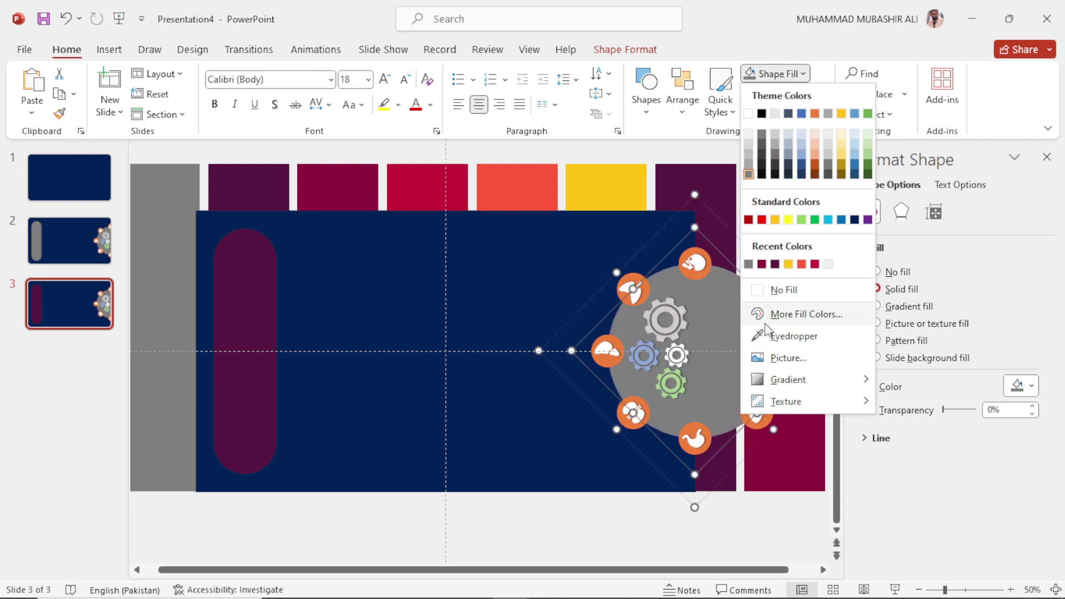
pyautogui.click(787, 336)
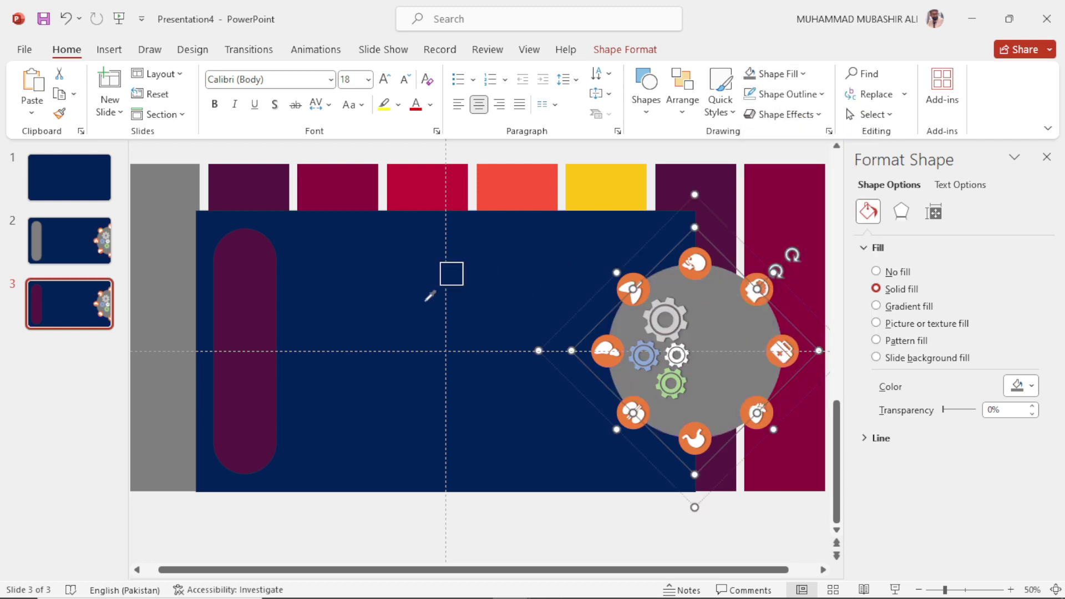
pyautogui.click(255, 324)
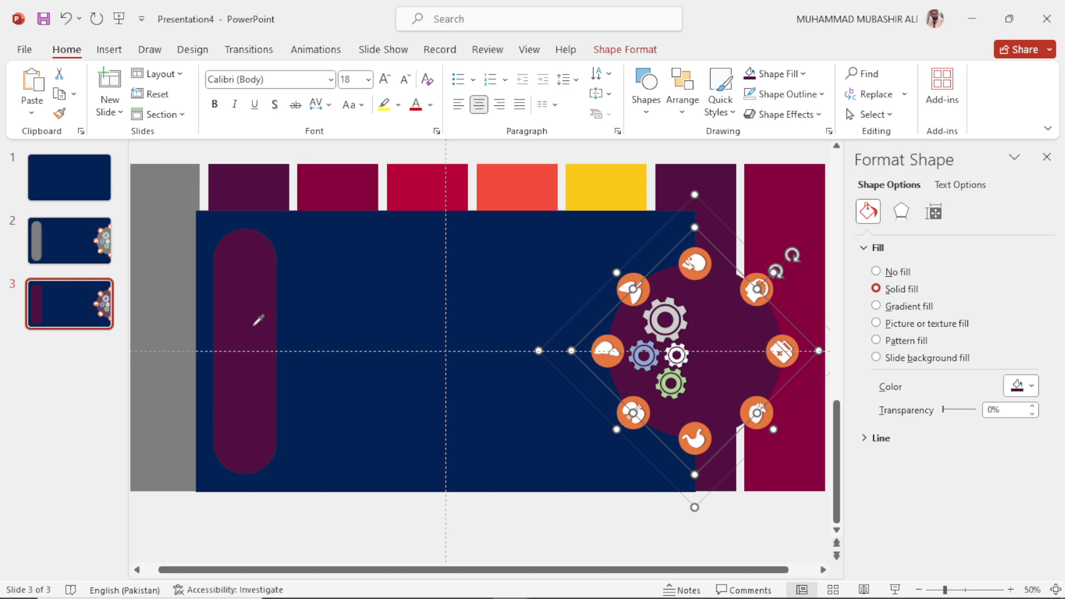
pyautogui.rightClick(70, 298)
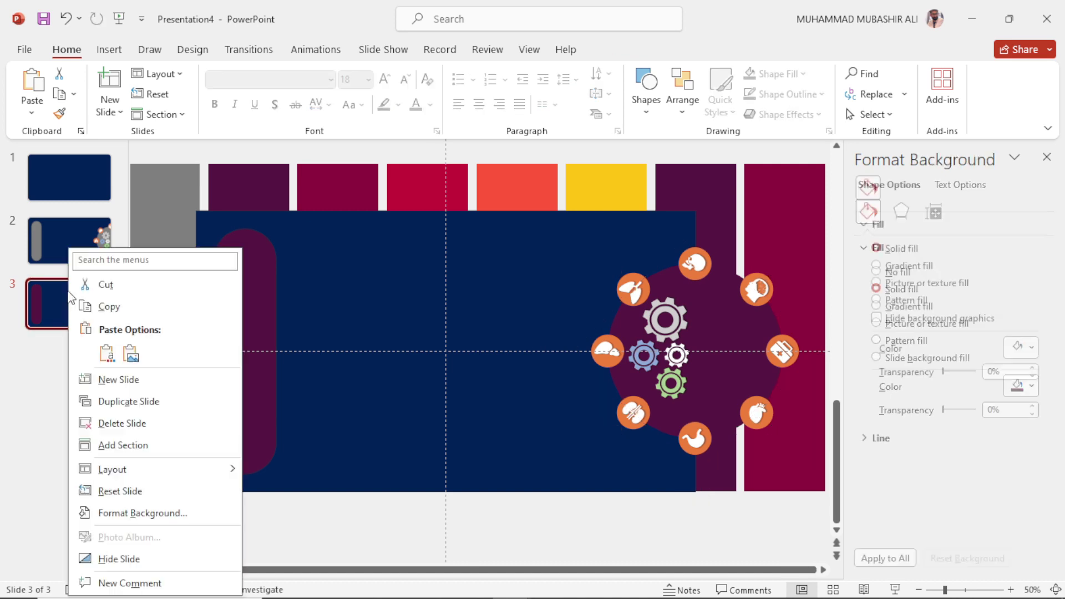
# Duplicate slide 3 as slide 4, rotate its icon ring 45°, and fill the circle with the crimson pill colour.
pyautogui.click(135, 399)
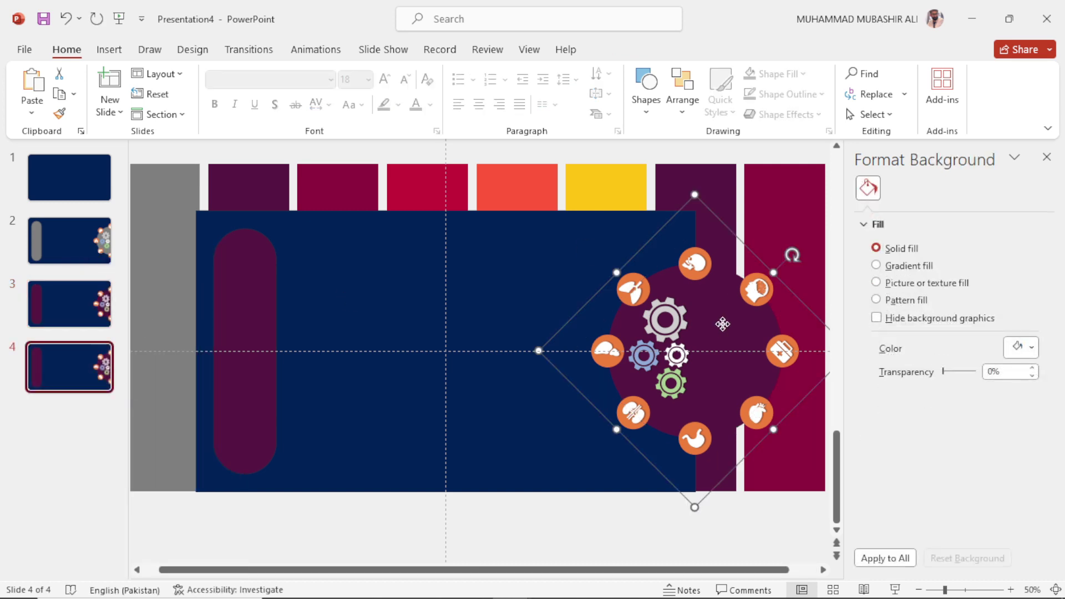
pyautogui.click(727, 326)
pyautogui.moveTo(819, 256); pyautogui.dragTo(815, 351)
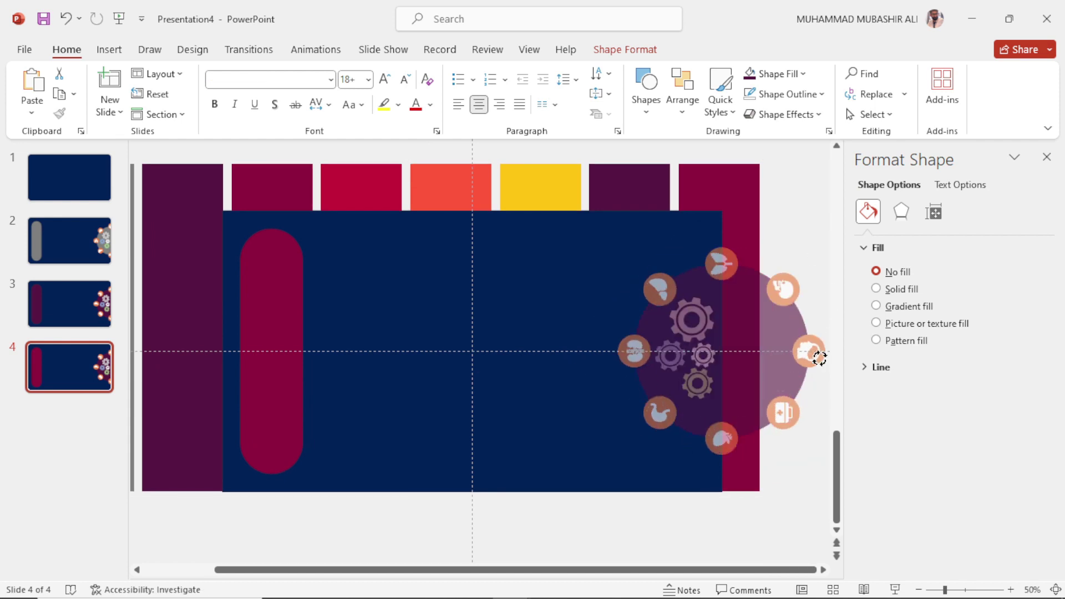
pyautogui.click(700, 383)
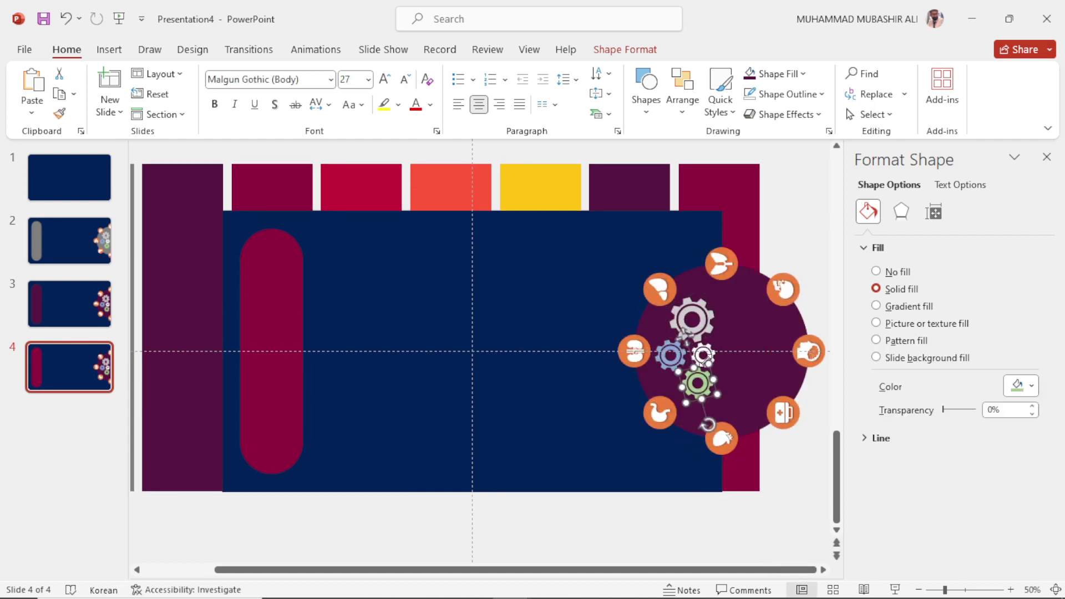
pyautogui.click(744, 350)
pyautogui.click(803, 74)
pyautogui.click(765, 333)
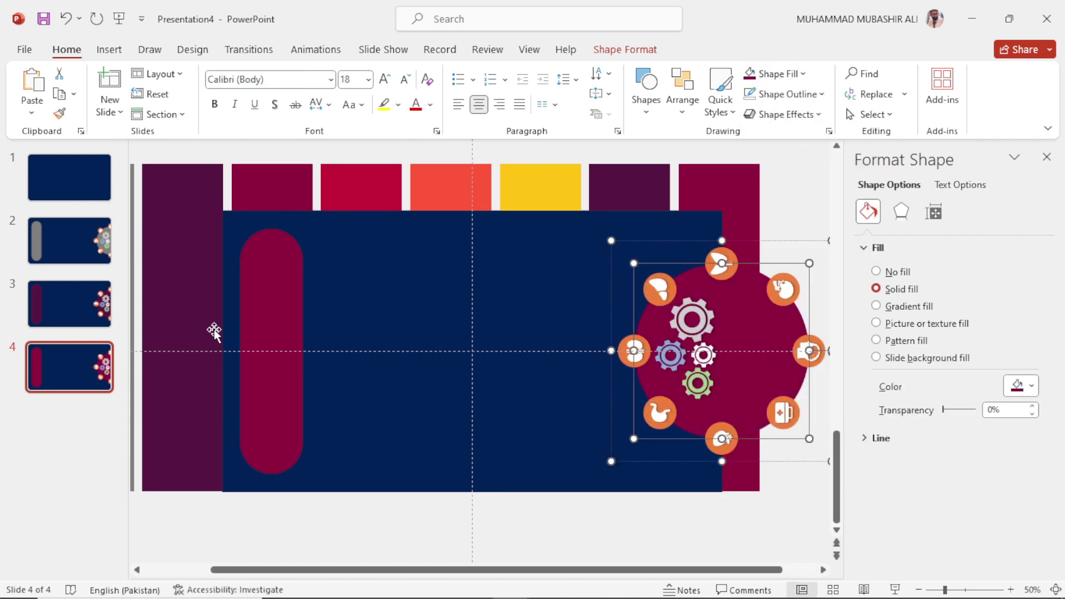
pyautogui.press('Escape')
# Duplicate slide 4 as slide 5, shift its bar strip left, and select the icon ring group.
pyautogui.hotkey('ctrl', 'd')
pyautogui.click(325, 201)
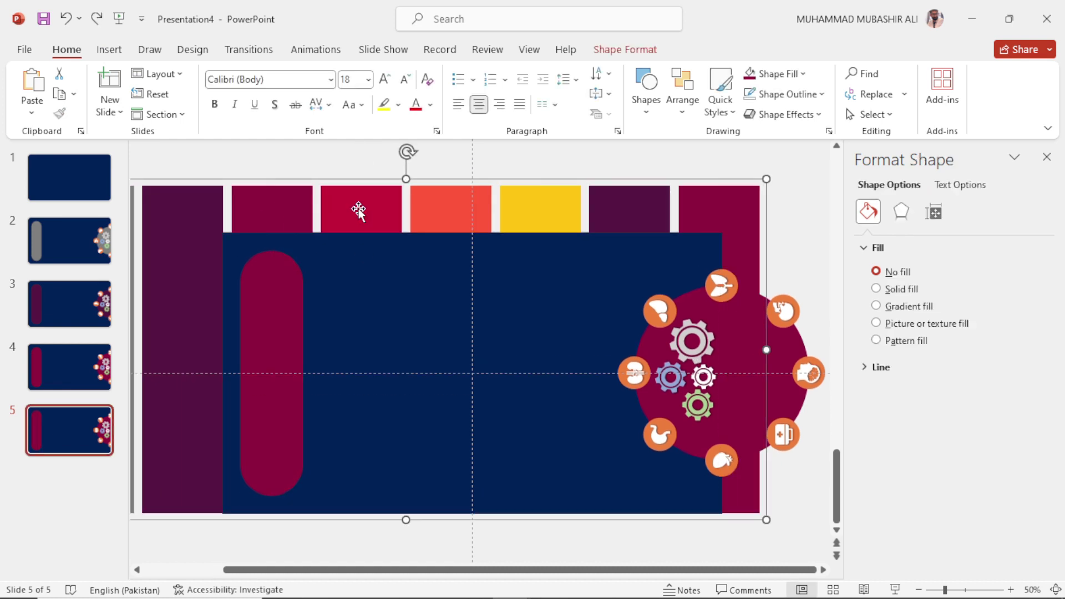
pyautogui.moveTo(325, 201); pyautogui.dragTo(236, 202)
pyautogui.scroll(-1, 697, 332)
pyautogui.click(698, 315)
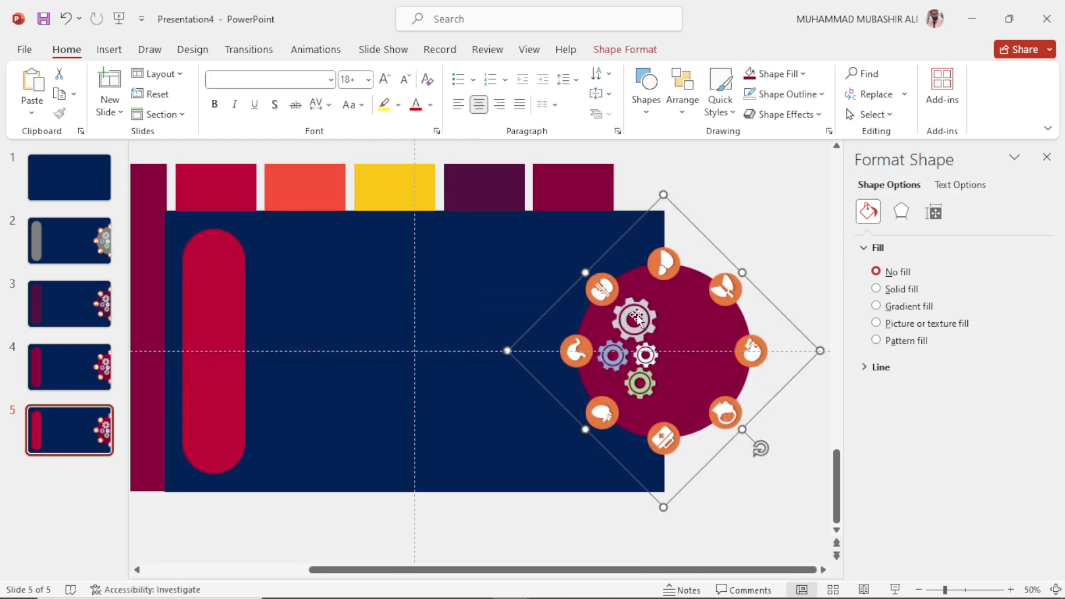
pyautogui.click(614, 348)
pyautogui.click(677, 369)
pyautogui.click(676, 369)
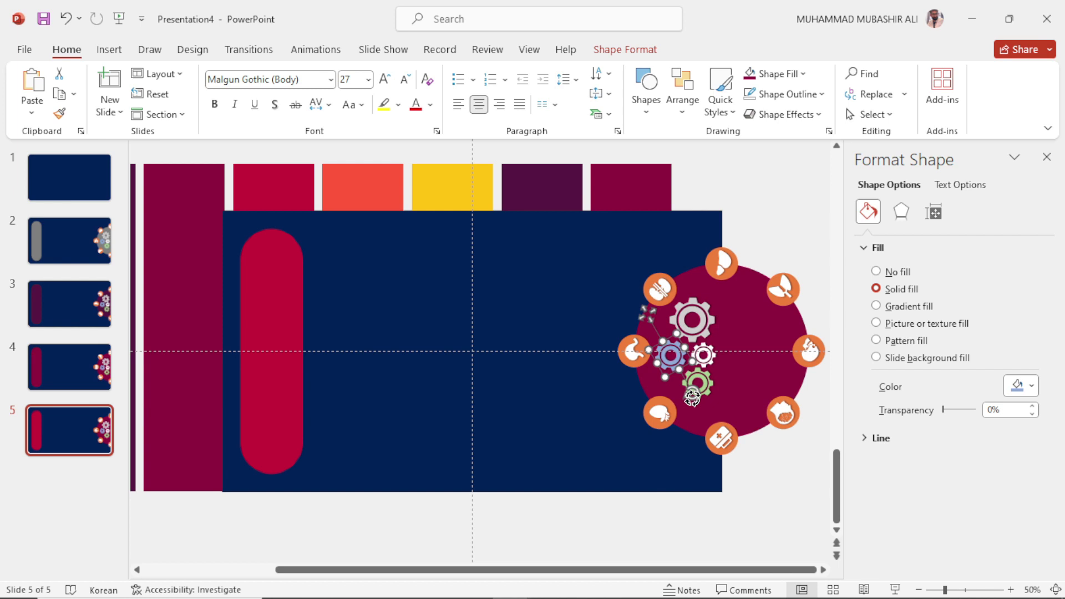
pyautogui.press('Escape')
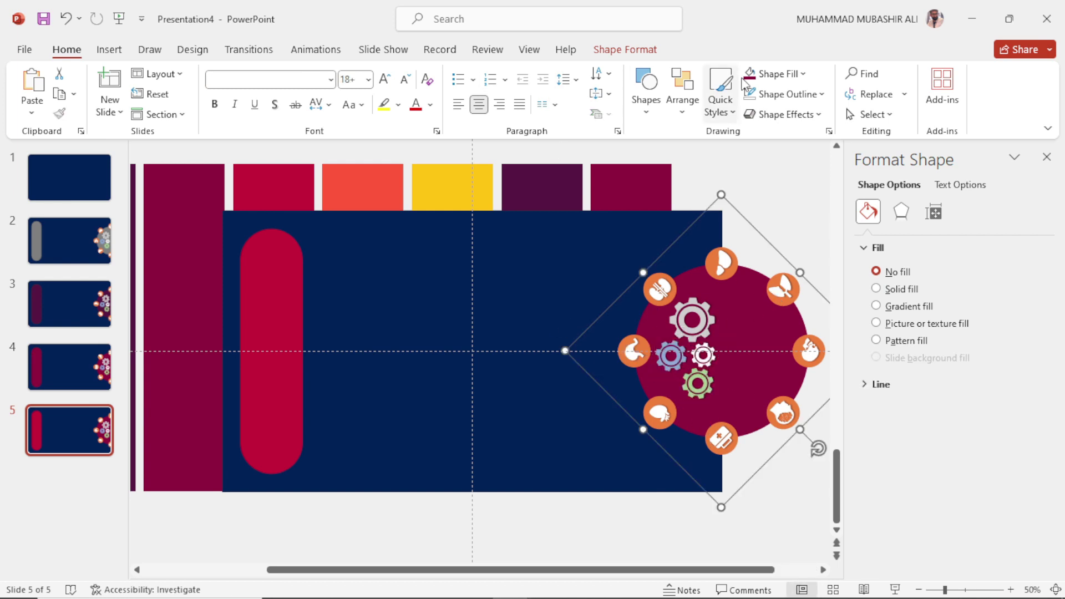
pyautogui.rightClick(78, 419)
# Try duplicating slide 5 and shifting its bar strip, then undo the attempt.
pyautogui.click(143, 228)
pyautogui.click(422, 183)
pyautogui.moveTo(422, 183); pyautogui.dragTo(331, 183)
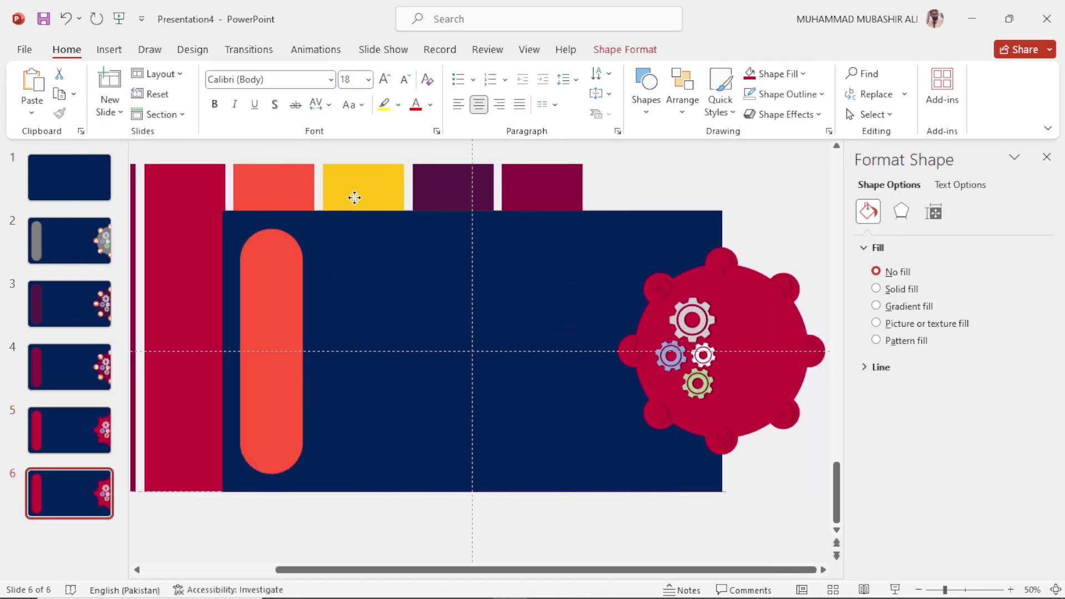
pyautogui.hotkey('ctrl', 'z')
pyautogui.hotkey('ctrl', 'z')
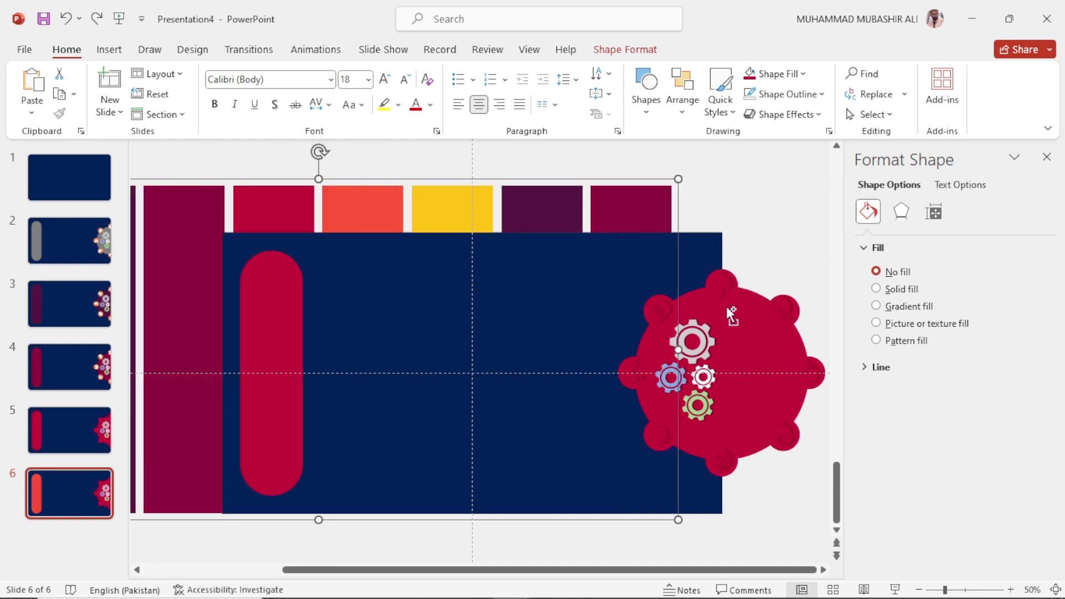
pyautogui.click(776, 74)
pyautogui.press('Escape')
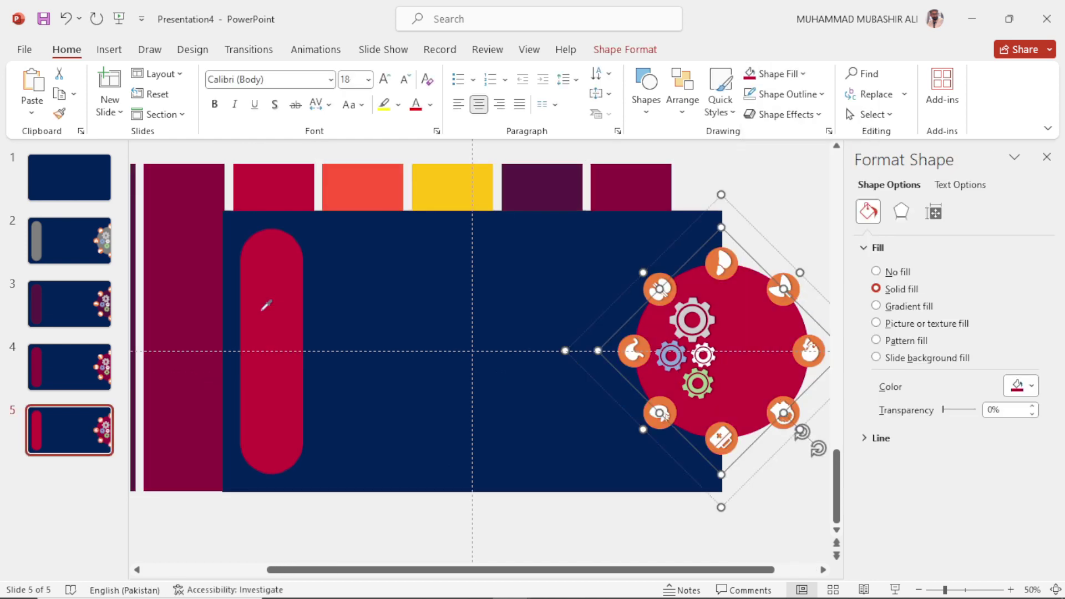
# Duplicate slide 5 as slide 6, shift its bar strip left, and rotate the icon ring 45°.
pyautogui.rightClick(61, 438)
pyautogui.click(120, 246)
pyautogui.moveTo(359, 201); pyautogui.dragTo(268, 201)
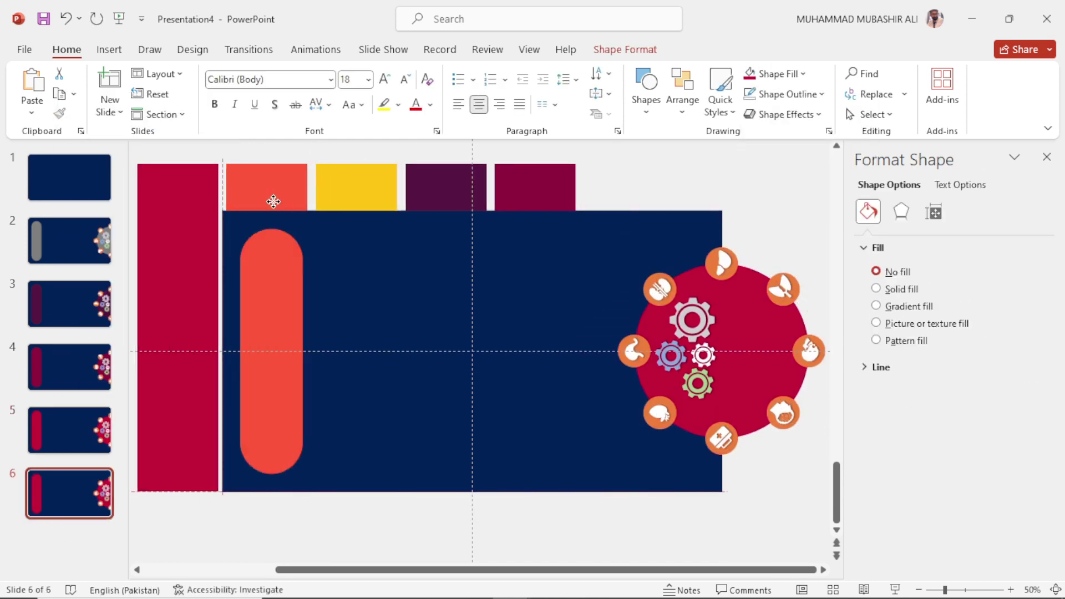
pyautogui.click(744, 350)
pyautogui.moveTo(811, 448); pyautogui.dragTo(719, 489)
# Fill slide 6's circle with the coral pill colour using the eyedropper.
pyautogui.click(703, 354)
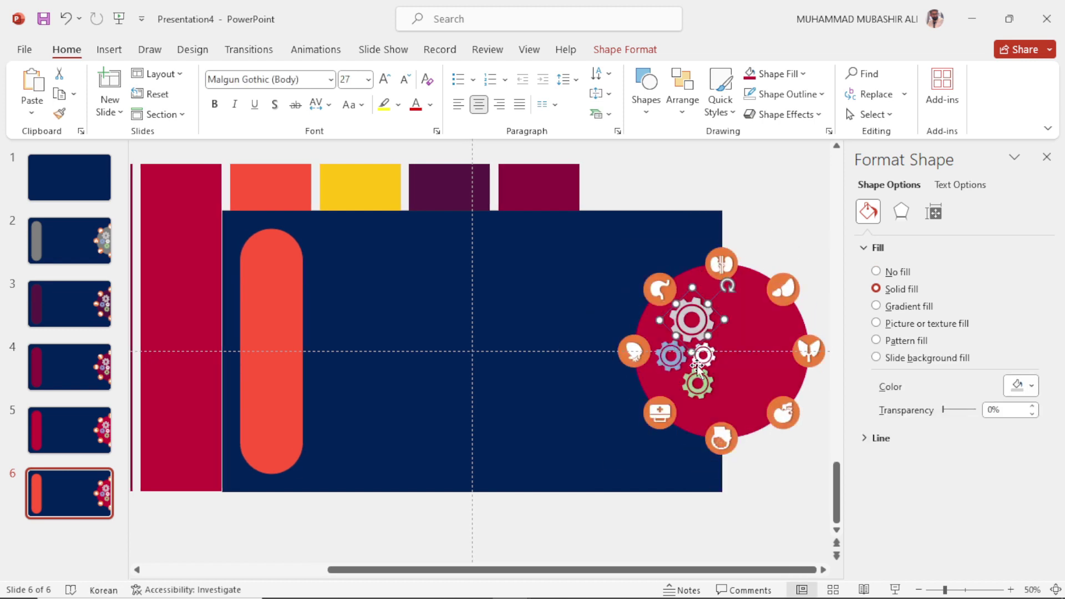
pyautogui.click(743, 392)
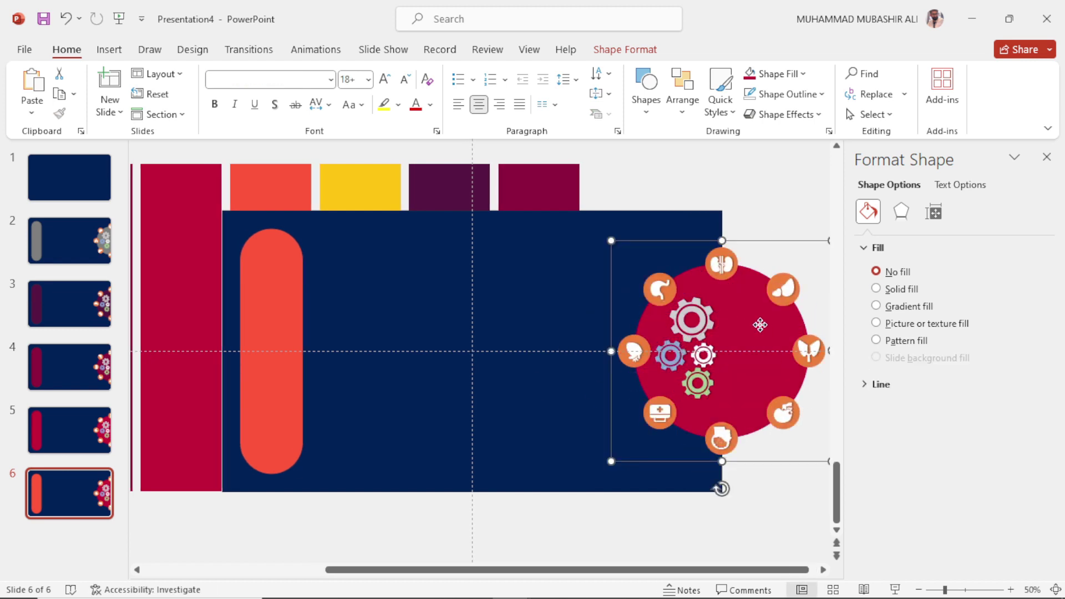
pyautogui.click(802, 74)
pyautogui.click(784, 335)
pyautogui.click(283, 312)
# Duplicate slide 6 as slide 7, shift the colour strips so the pill turns yellow, and rotate the ring.
pyautogui.click(87, 492)
pyautogui.hotkey('ctrl', 'd')
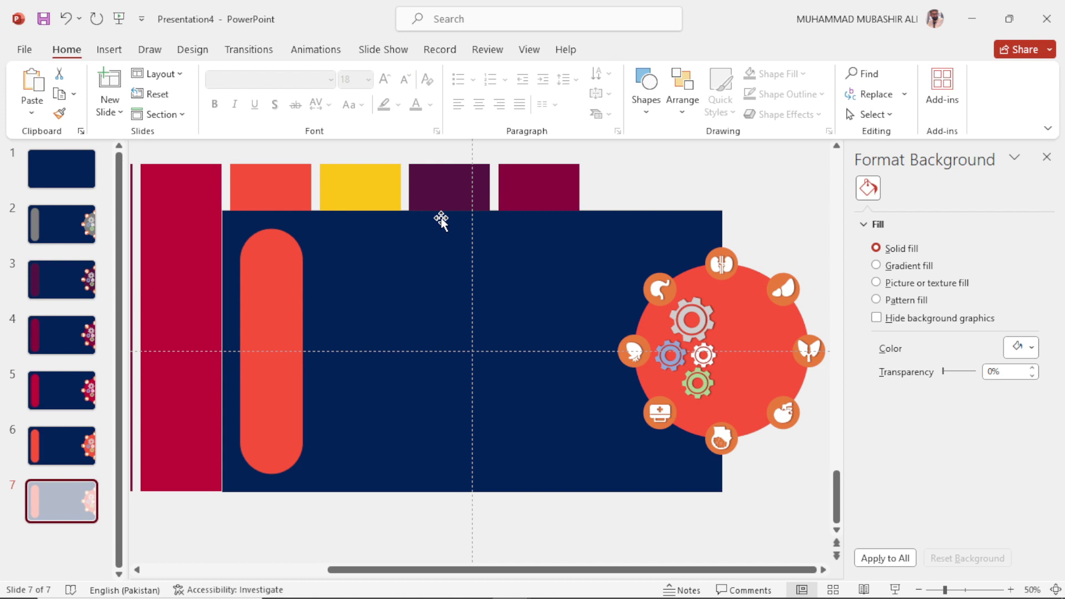
pyautogui.moveTo(368, 210); pyautogui.dragTo(279, 212)
pyautogui.scroll(-1, 499, 344)
pyautogui.click(721, 466)
pyautogui.moveTo(718, 487); pyautogui.dragTo(625, 444)
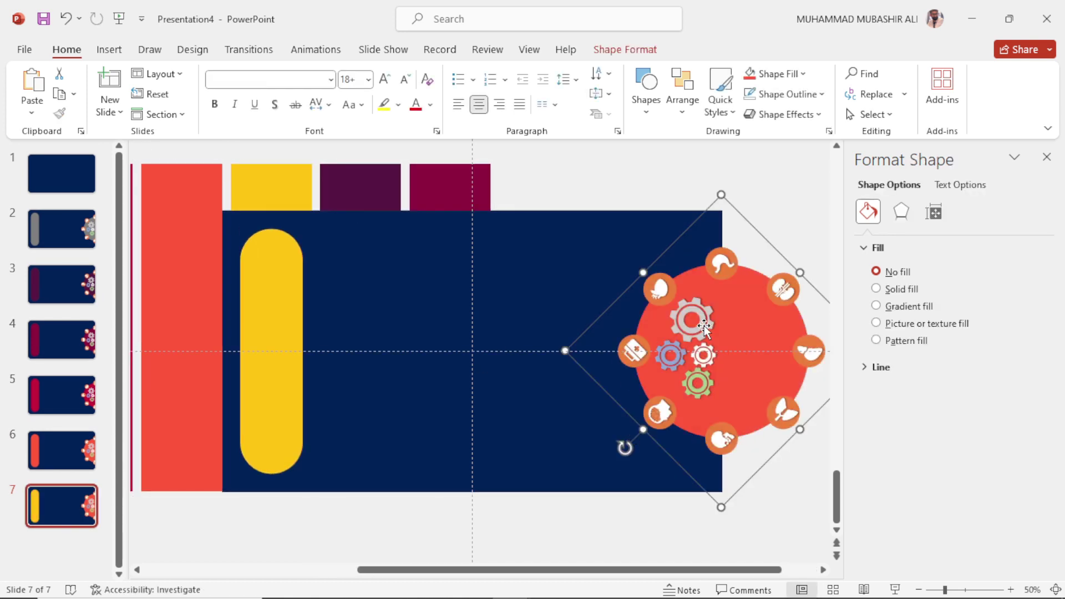
# Fill slide 7's circle with the yellow pill colour, then duplicate slide 7 as slide 8.
pyautogui.click(667, 366)
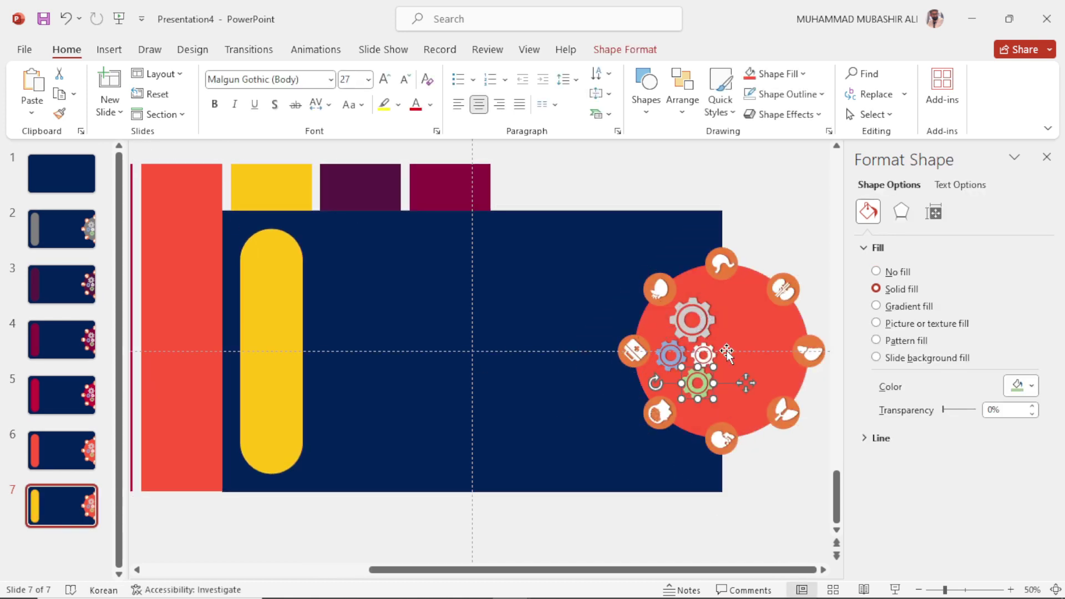
pyautogui.click(660, 370)
pyautogui.click(802, 74)
pyautogui.click(763, 333)
pyautogui.click(278, 297)
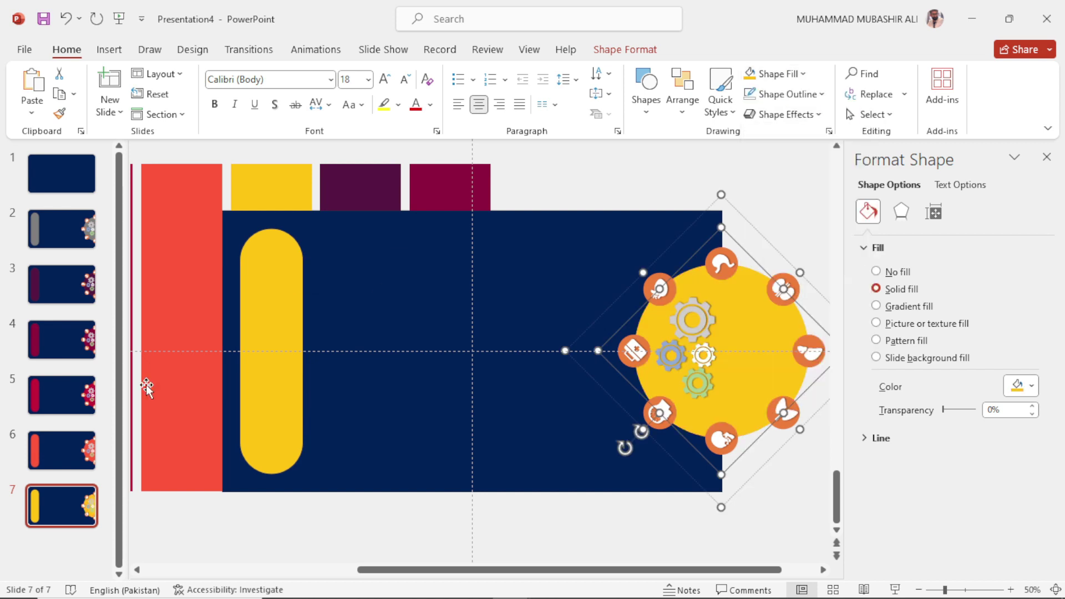
pyautogui.rightClick(76, 493)
pyautogui.click(138, 305)
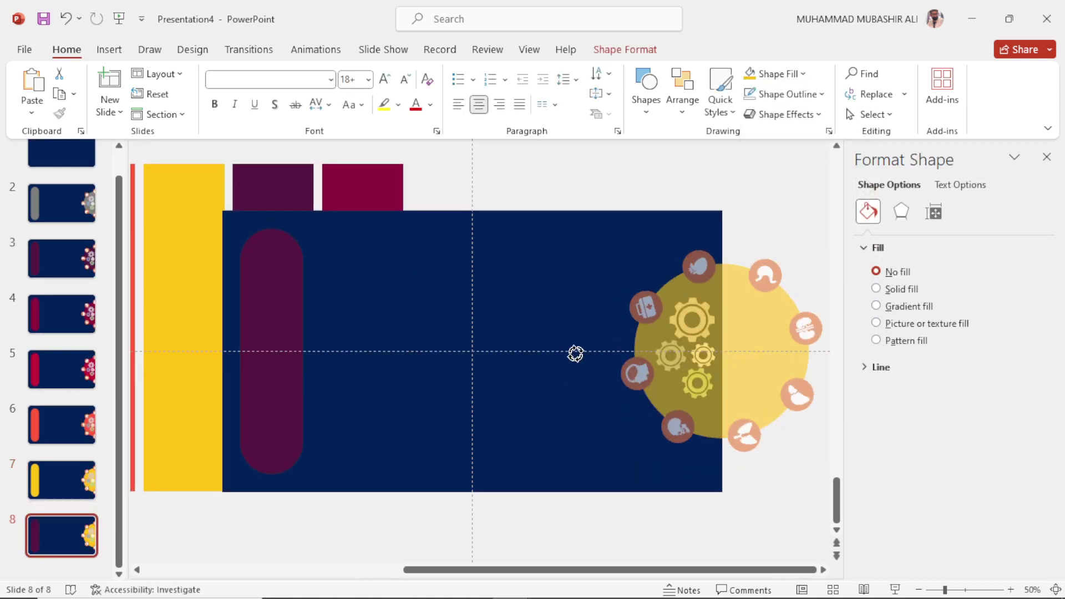
# Fill slide 8's circle with the dark purple pill colour using the eyedropper.
pyautogui.click(669, 359)
pyautogui.click(670, 357)
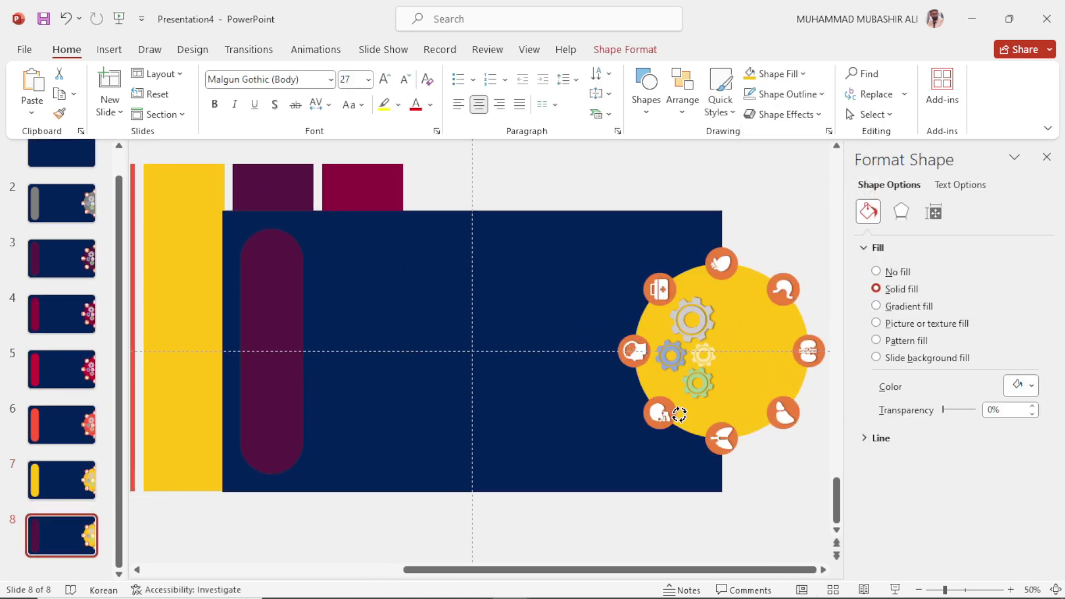
pyautogui.click(744, 380)
pyautogui.click(802, 74)
pyautogui.click(771, 335)
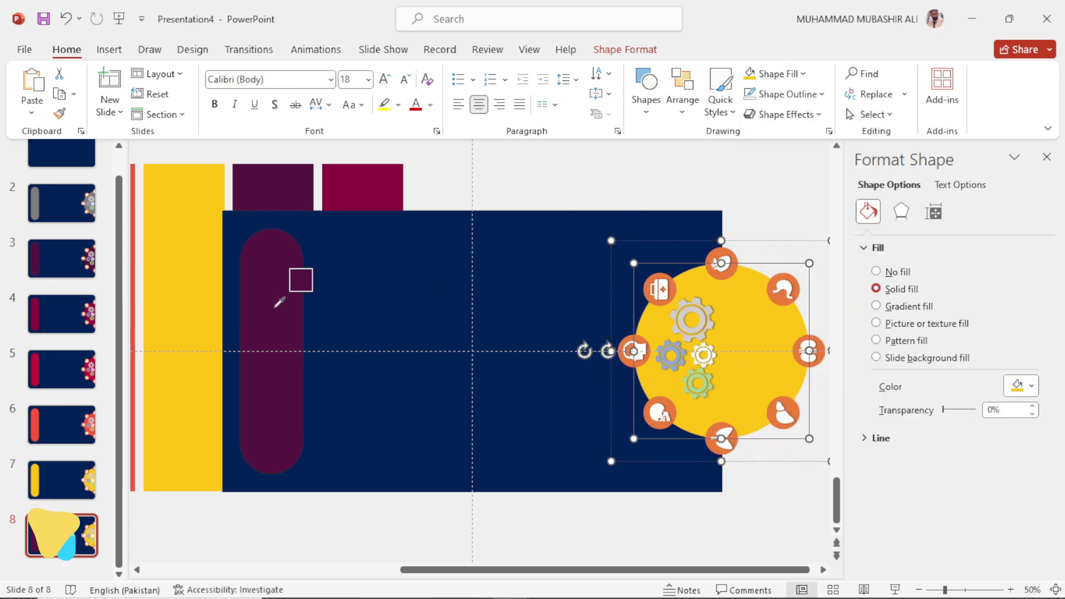
pyautogui.click(284, 303)
# Duplicate slide 8 as slide 9, rotate the icon ring, and fill its circle crimson.
pyautogui.rightClick(78, 524)
pyautogui.click(138, 328)
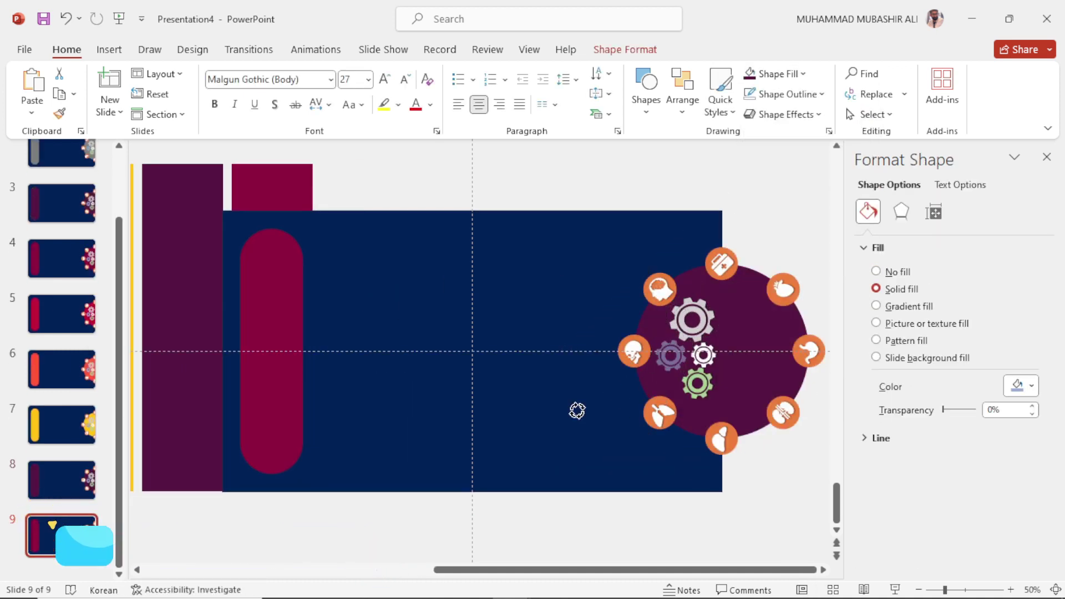
pyautogui.moveTo(577, 410); pyautogui.dragTo(578, 415)
pyautogui.click(802, 74)
pyautogui.click(777, 218)
pyautogui.click(281, 299)
pyautogui.click(449, 173)
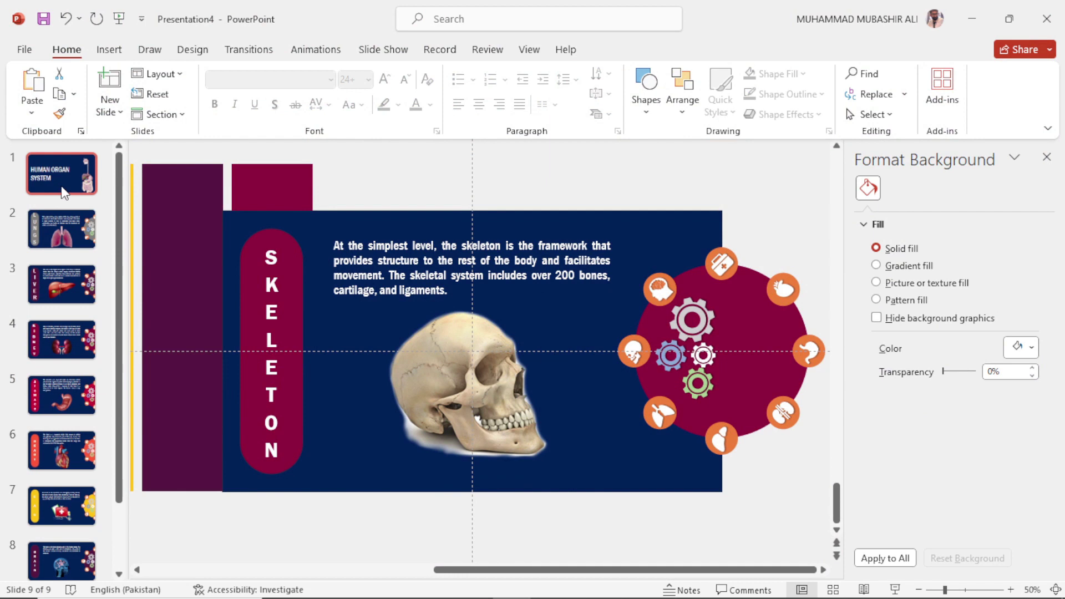
# Close the Format Background pane, return to the LUNGS slide 2, and select the LUNGS title.
pyautogui.click(63, 192)
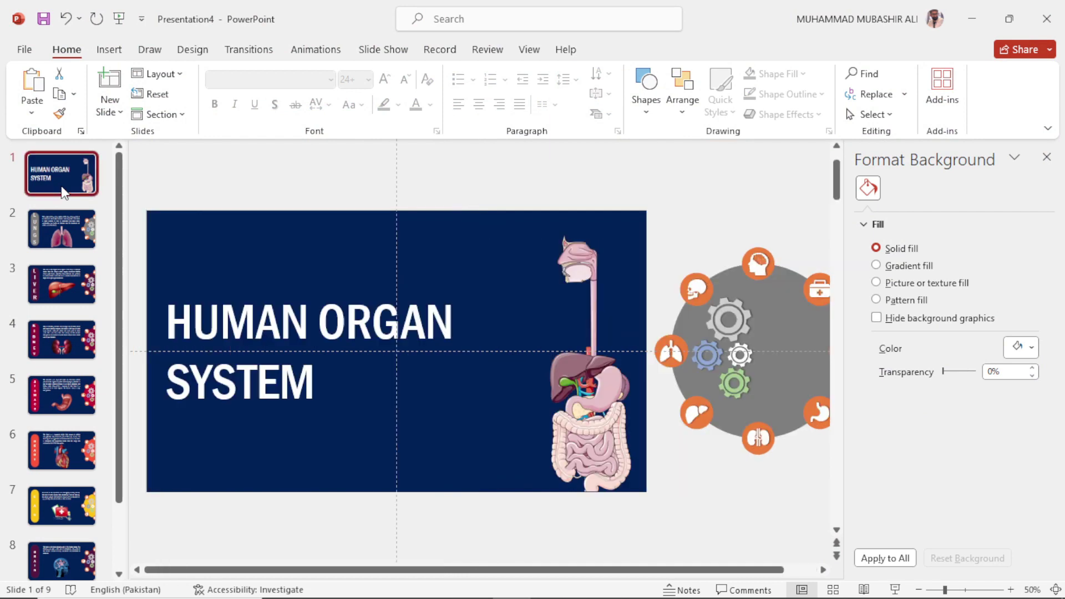
pyautogui.scroll(-2, 401, 284)
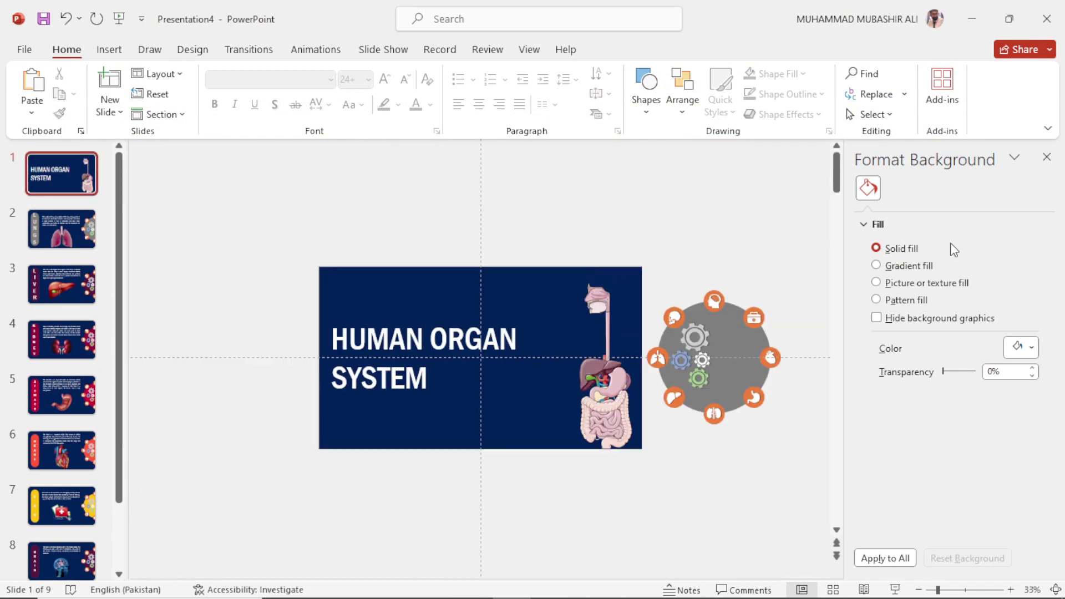
pyautogui.click(1047, 160)
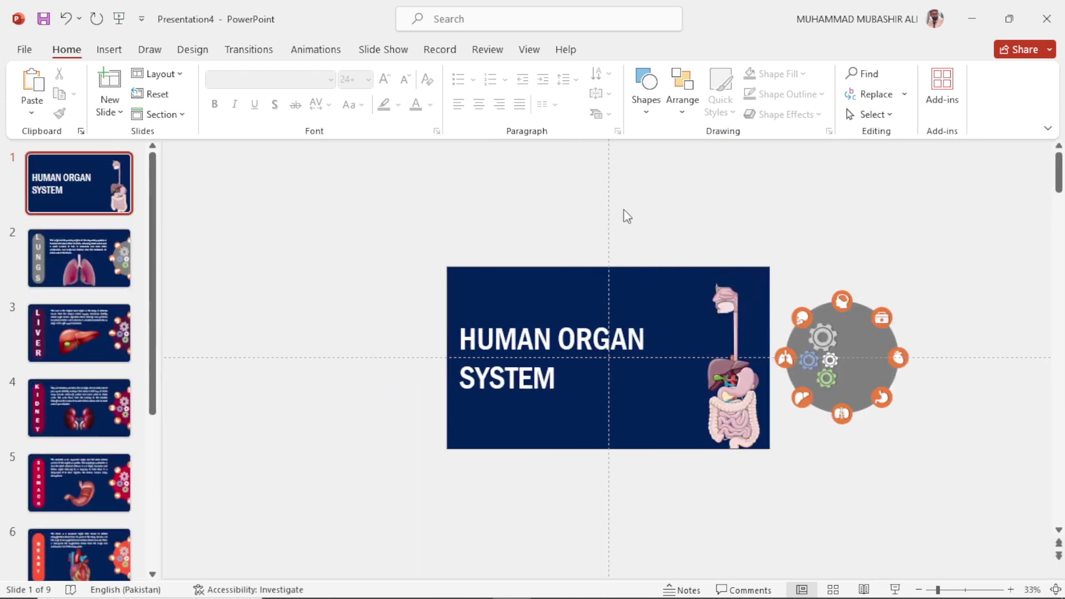
pyautogui.click(84, 242)
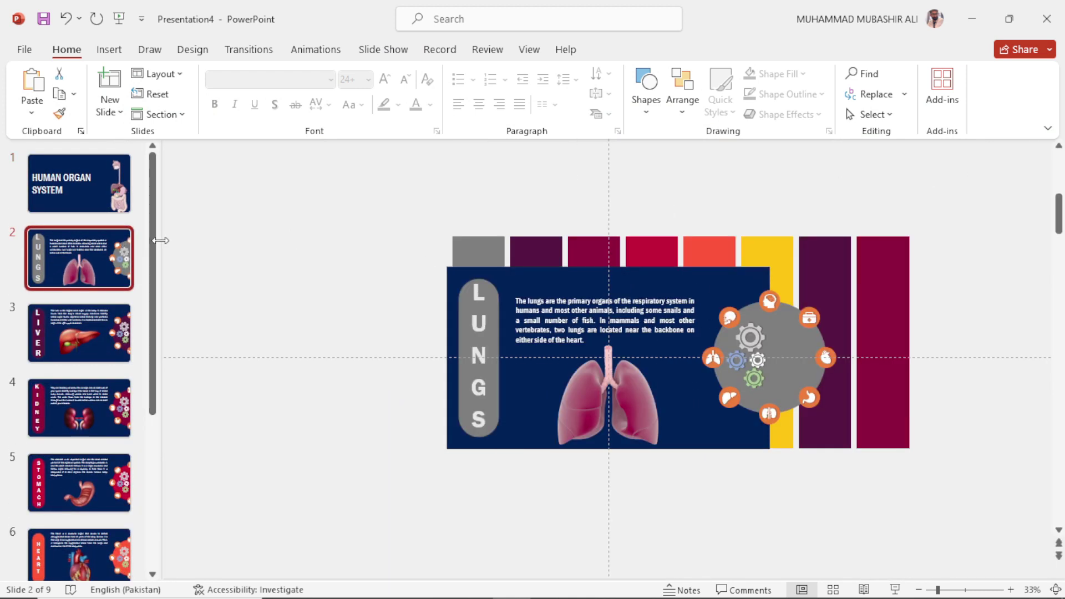
pyautogui.click(478, 320)
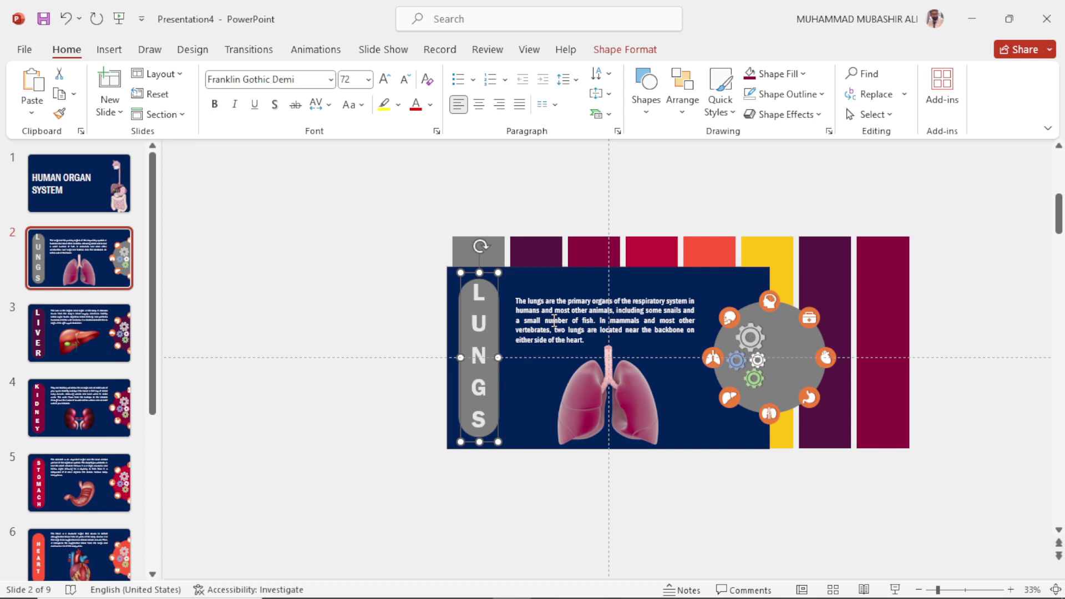
# Select the LUNGS title, paragraph and picture, and paste a copy just below slide 1.
pyautogui.keyDown('shift'); pyautogui.click(554, 316); pyautogui.keyUp('shift')
pyautogui.keyDown('shift'); pyautogui.click(581, 395); pyautogui.keyUp('shift')
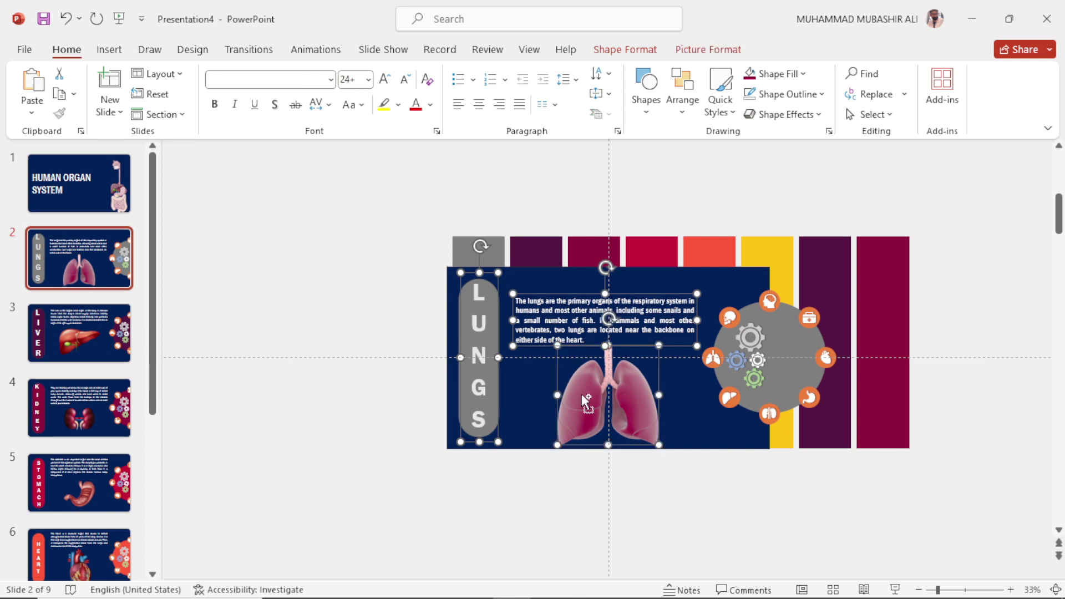
pyautogui.click(115, 204)
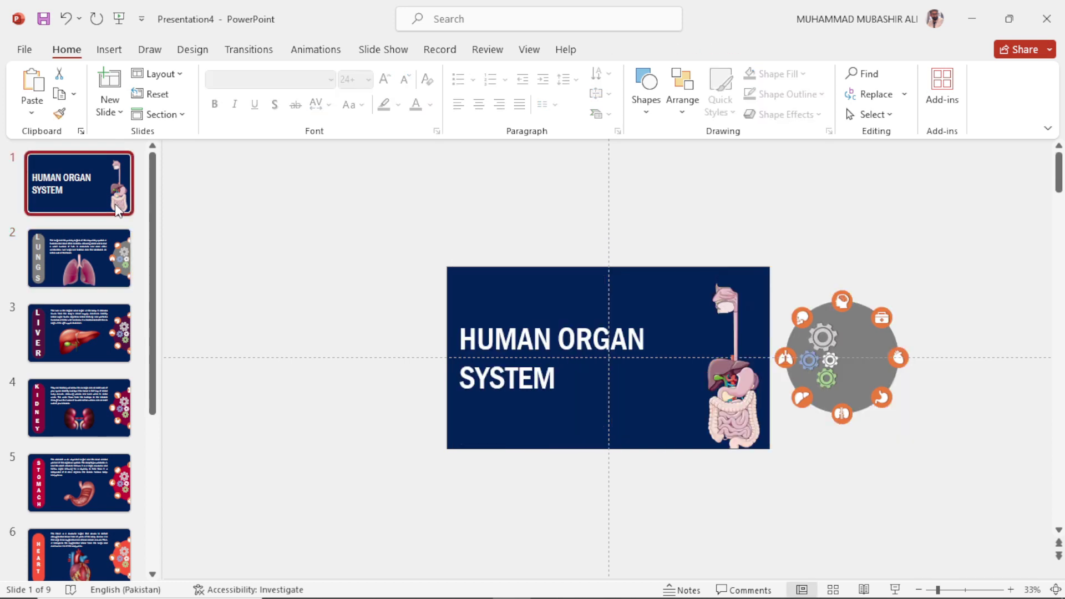
pyautogui.hotkey('ctrl', 'v')
pyautogui.moveTo(582, 391); pyautogui.dragTo(570, 565)
# Paste the LUNGS content onto slide 3 and move it just above the slide.
pyautogui.scroll(-1, 569, 564)
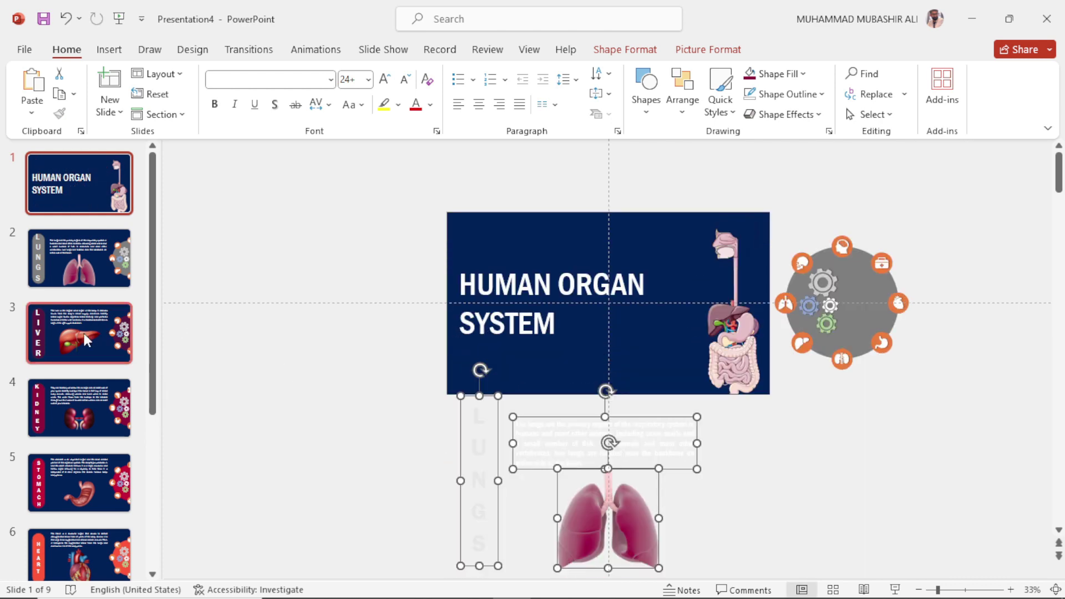
pyautogui.click(84, 334)
pyautogui.hotkey('ctrl', 'v')
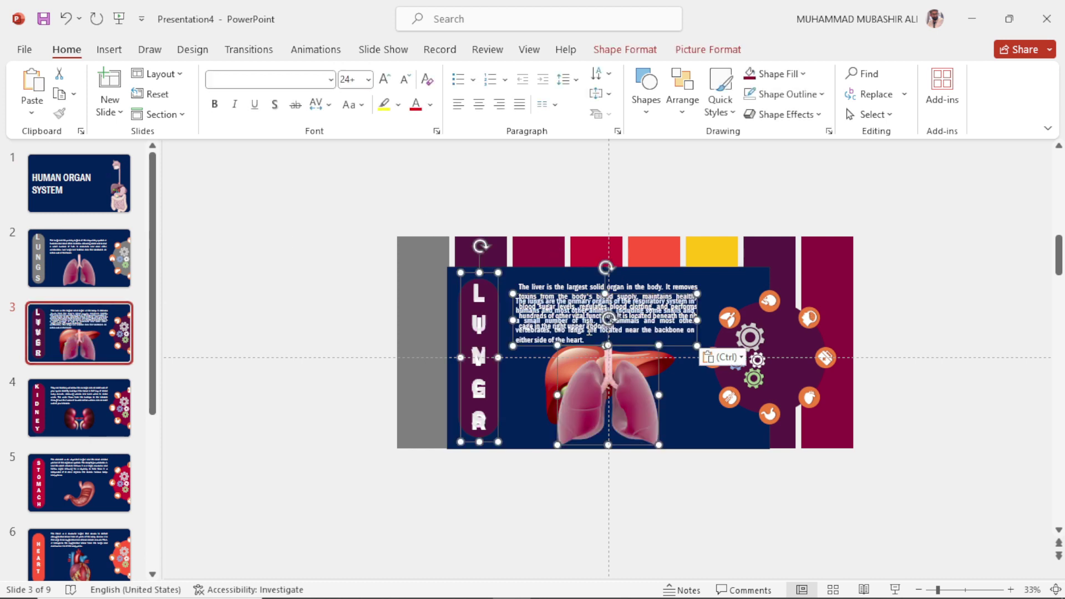
pyautogui.moveTo(591, 409); pyautogui.dragTo(588, 195)
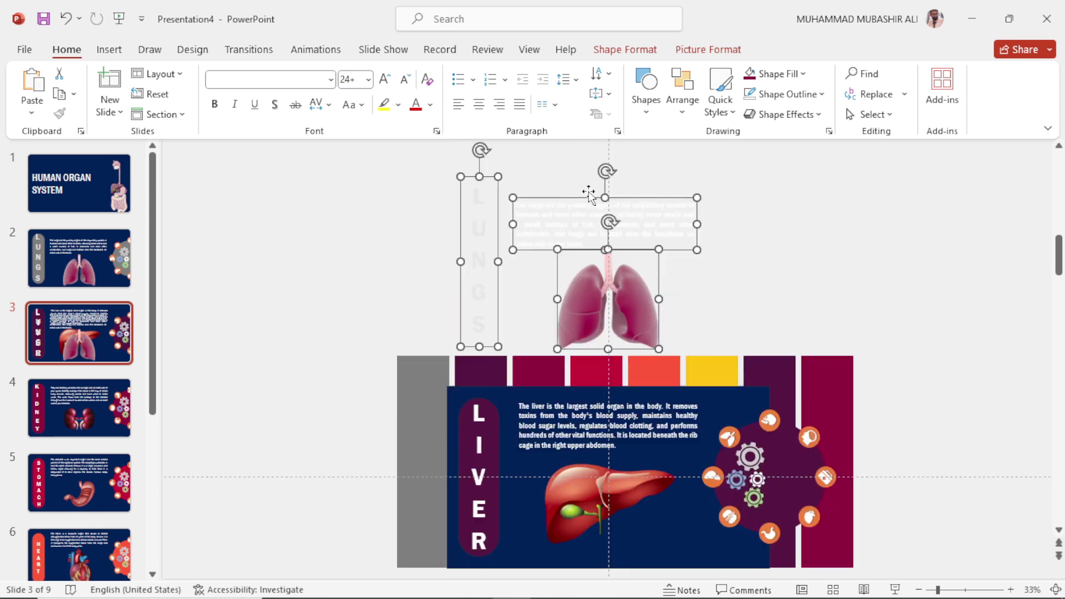
# Select the LIVER title, paragraph and picture on slide 3, then go to slide 2.
pyautogui.scroll(2, 591, 196)
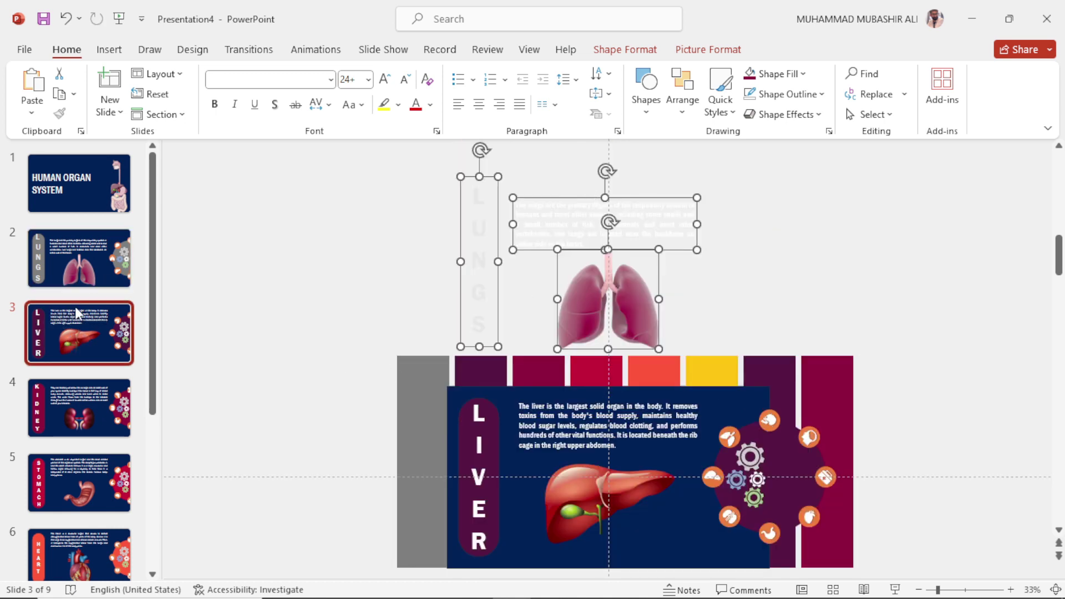
pyautogui.click(476, 456)
pyautogui.scroll(-1, 476, 455)
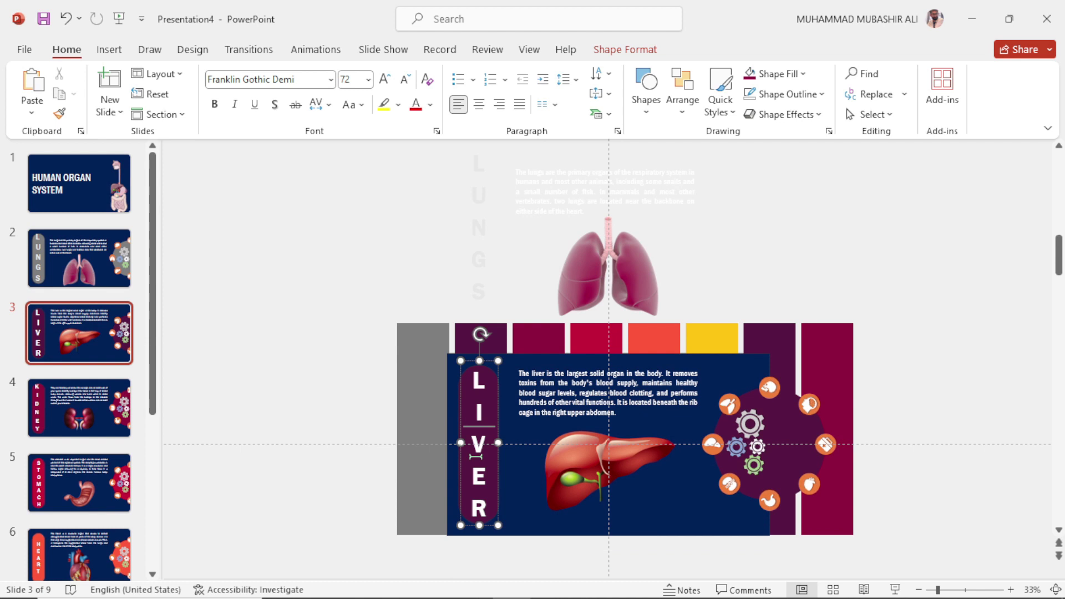
pyautogui.keyDown('shift'); pyautogui.click(577, 384); pyautogui.keyUp('shift')
pyautogui.keyDown('shift'); pyautogui.click(585, 451); pyautogui.keyUp('shift')
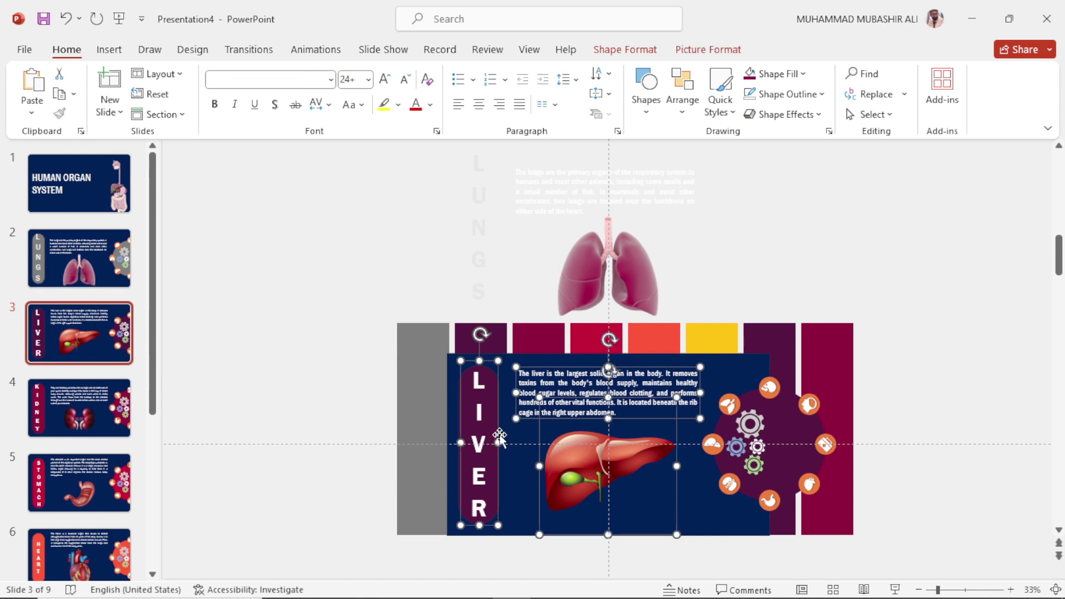
pyautogui.click(71, 272)
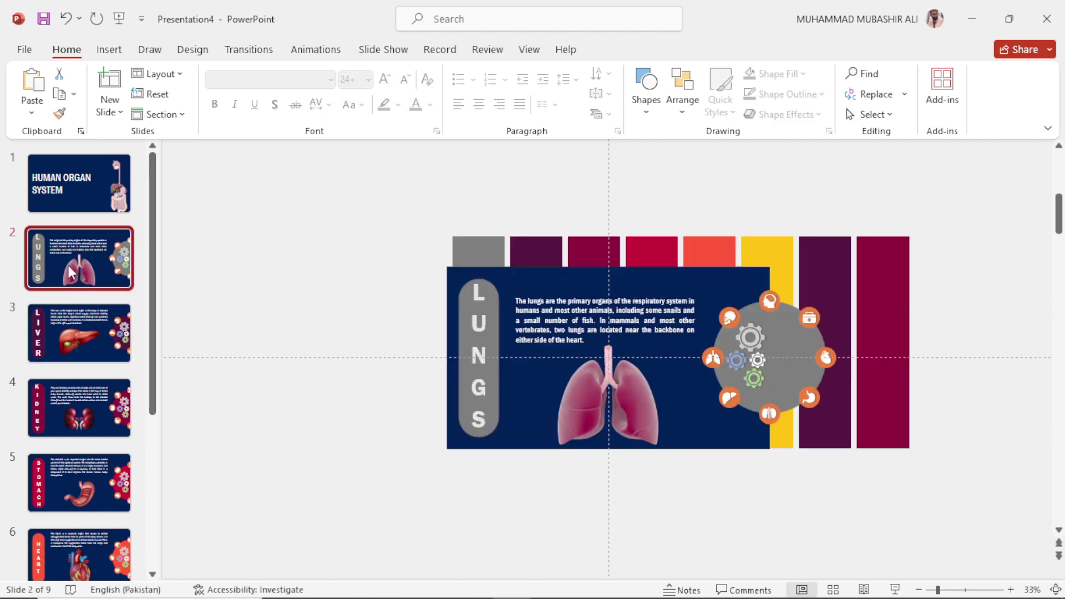
# Paste the LIVER title, paragraph and picture below slide 2 and above KIDNEY slide 4.
pyautogui.hotkey('ctrl', 'v')
pyautogui.moveTo(593, 371); pyautogui.dragTo(590, 551)
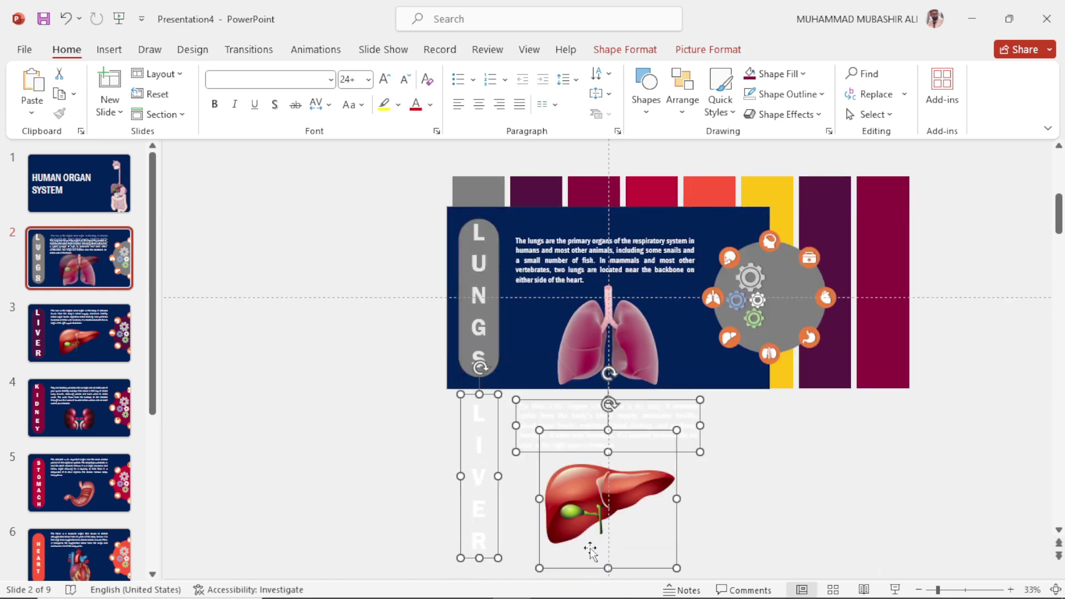
pyautogui.click(101, 408)
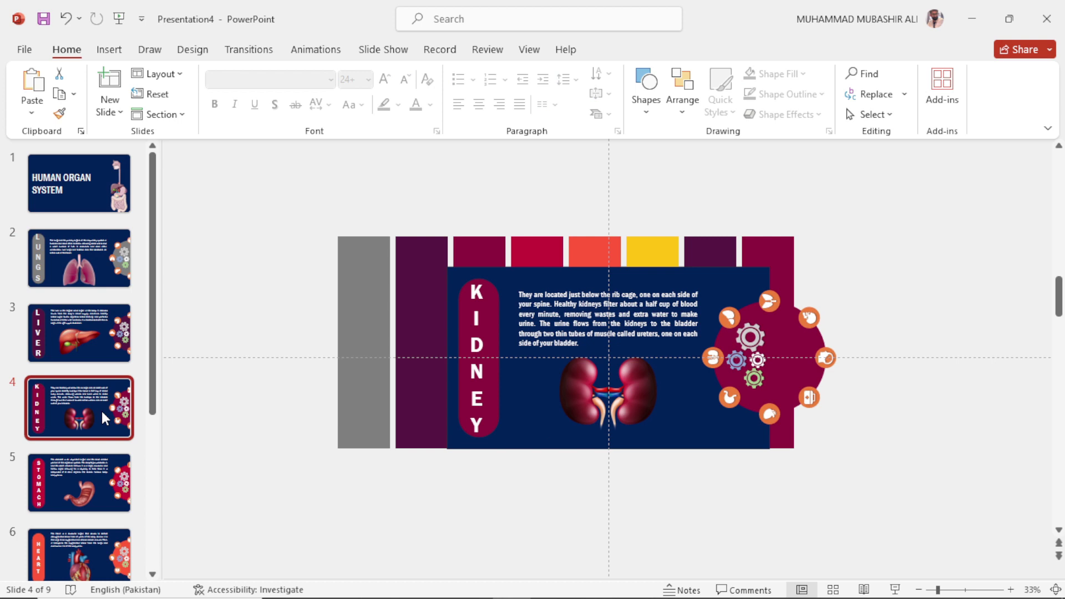
pyautogui.hotkey('ctrl', 'v')
pyautogui.moveTo(570, 362); pyautogui.dragTo(559, 103)
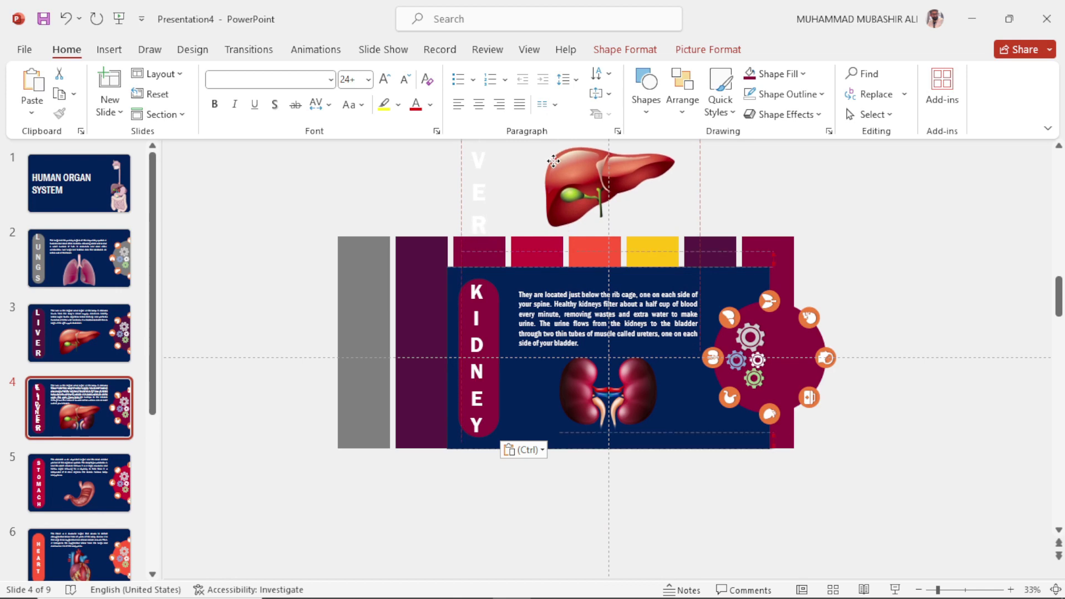